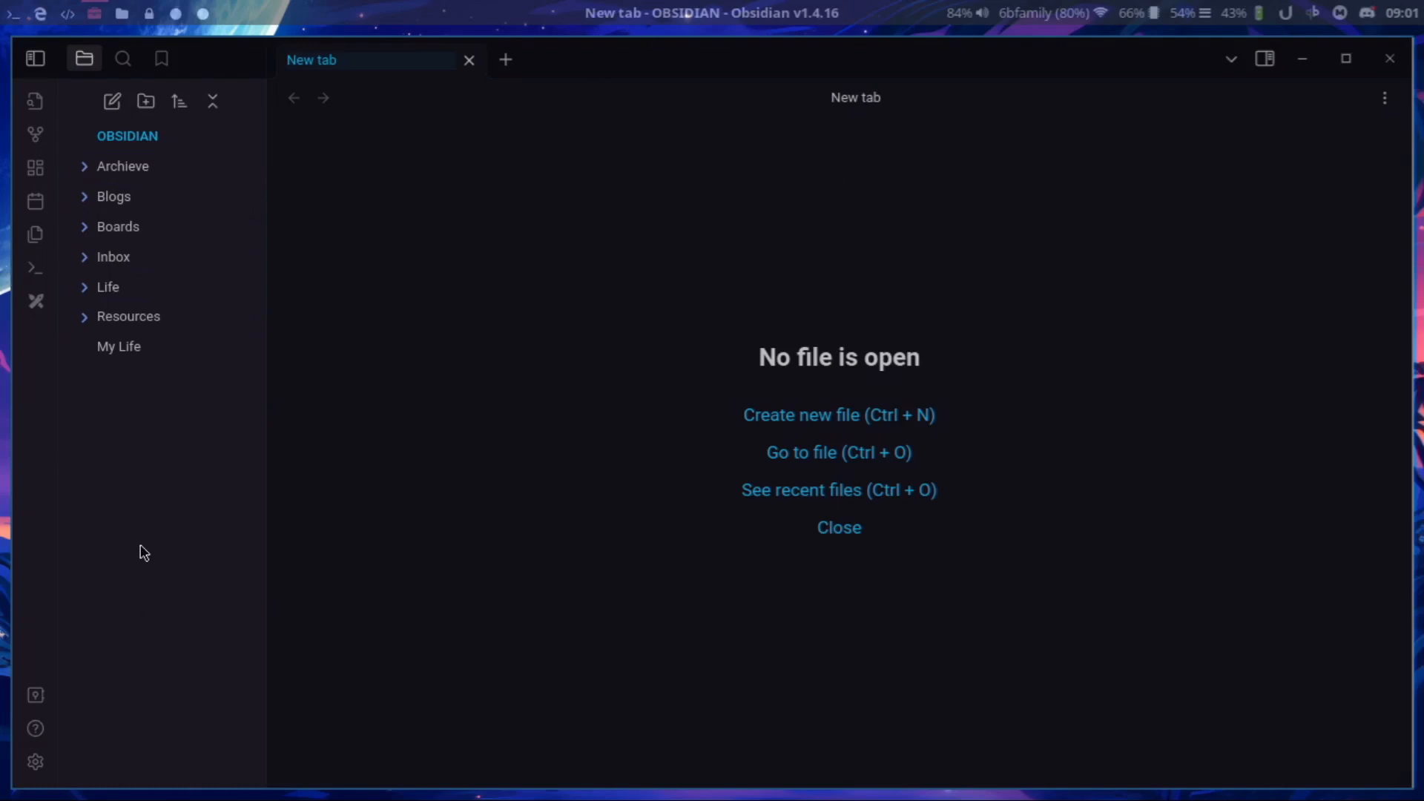
Open the Appearance settings and look over the theme and font options.
click(36, 762)
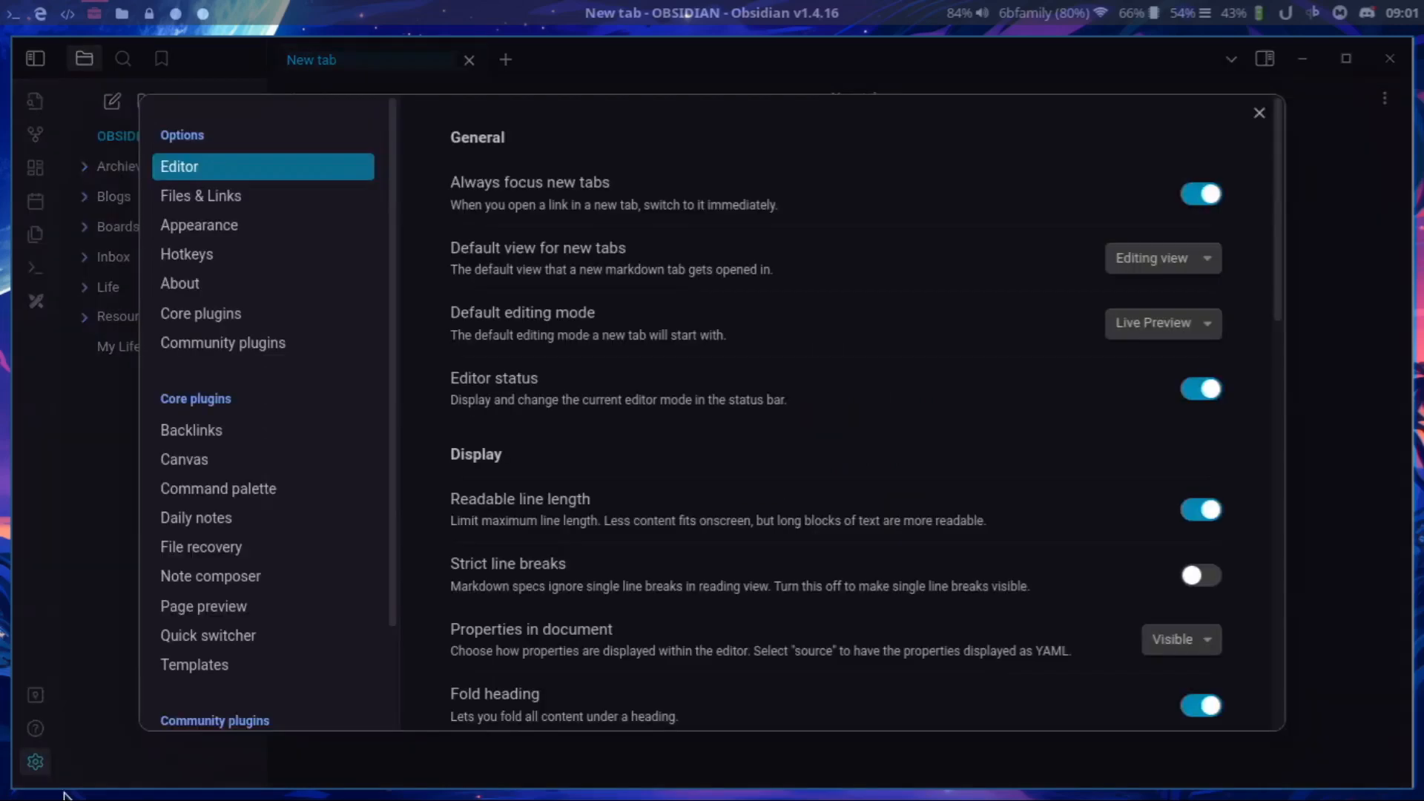
click(212, 225)
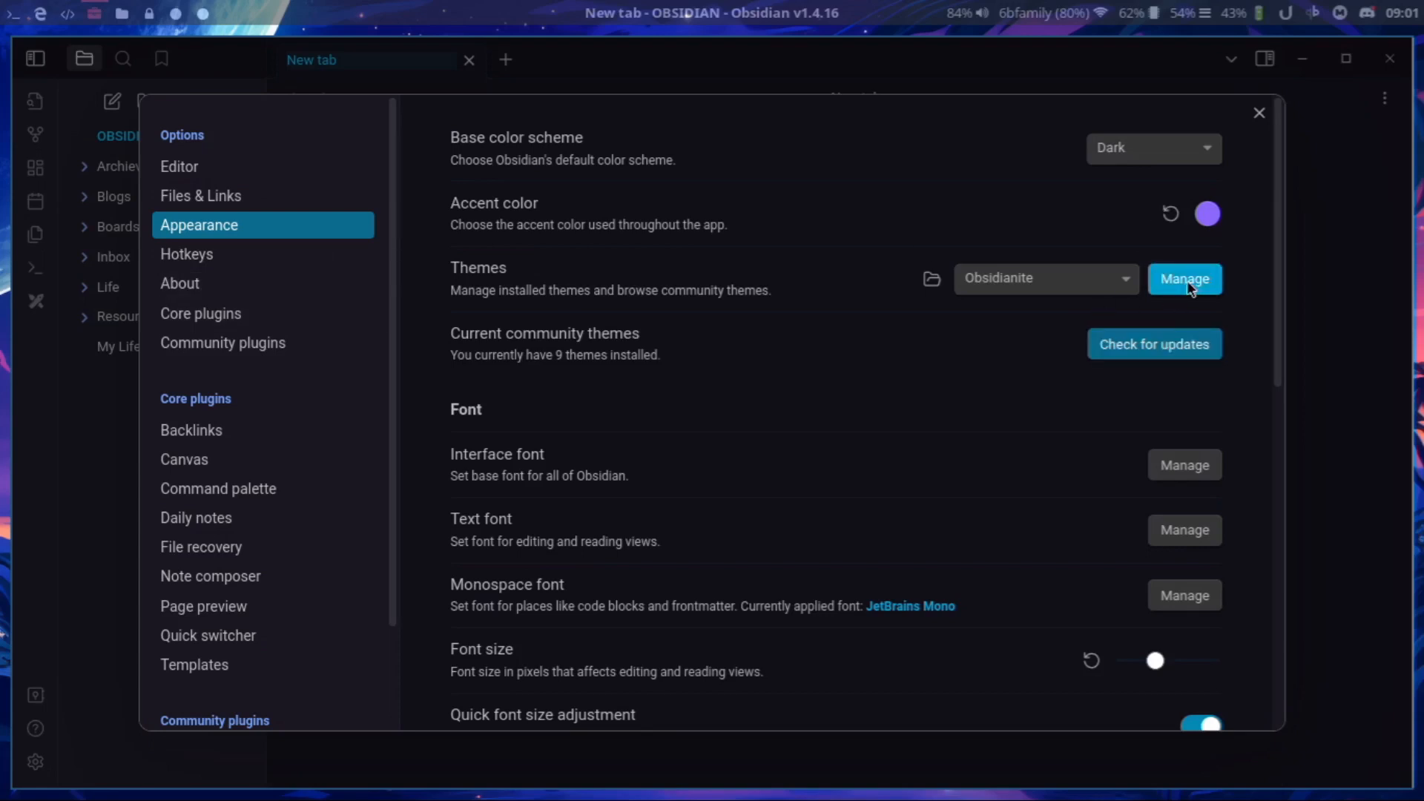
click(1111, 273)
click(1113, 272)
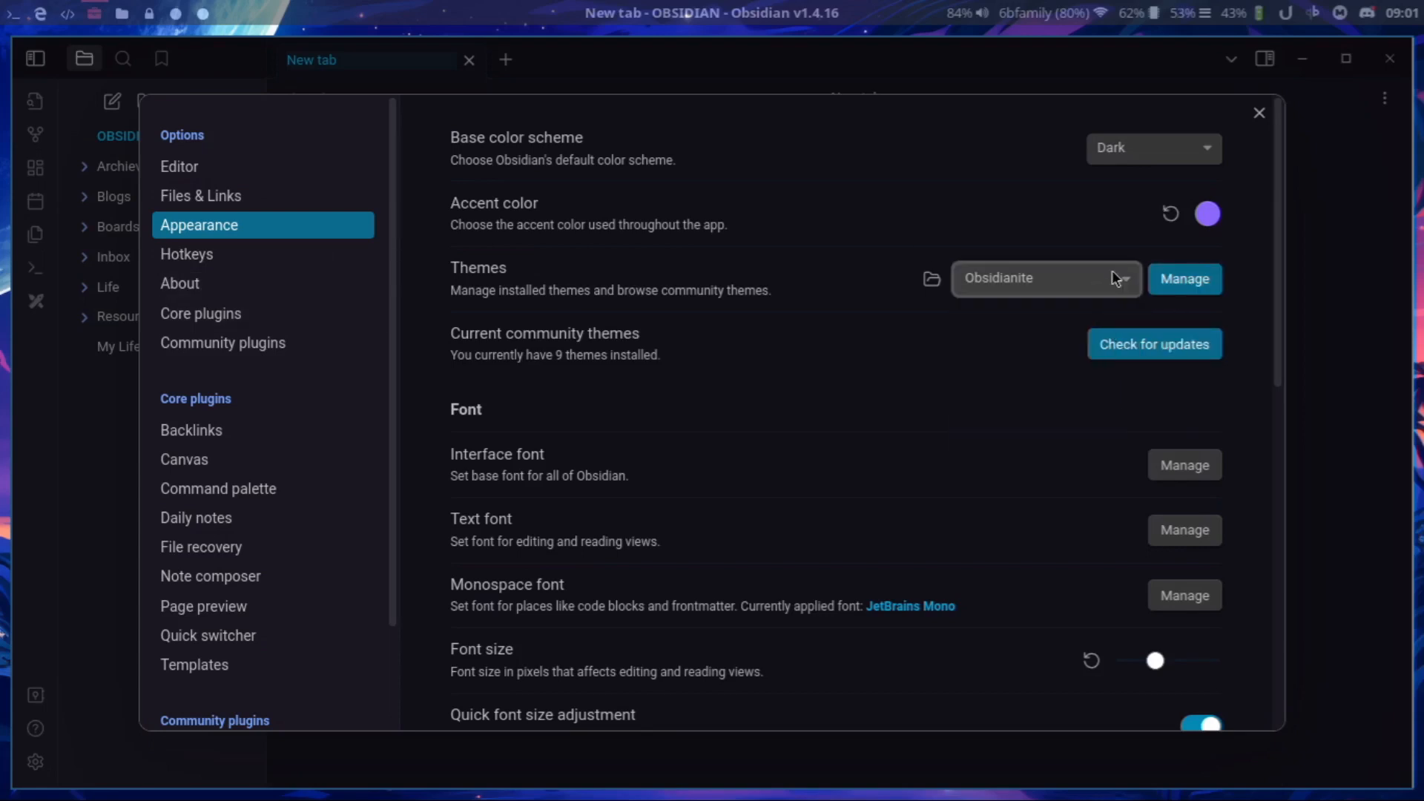
scroll(1021, 385, down, 8)
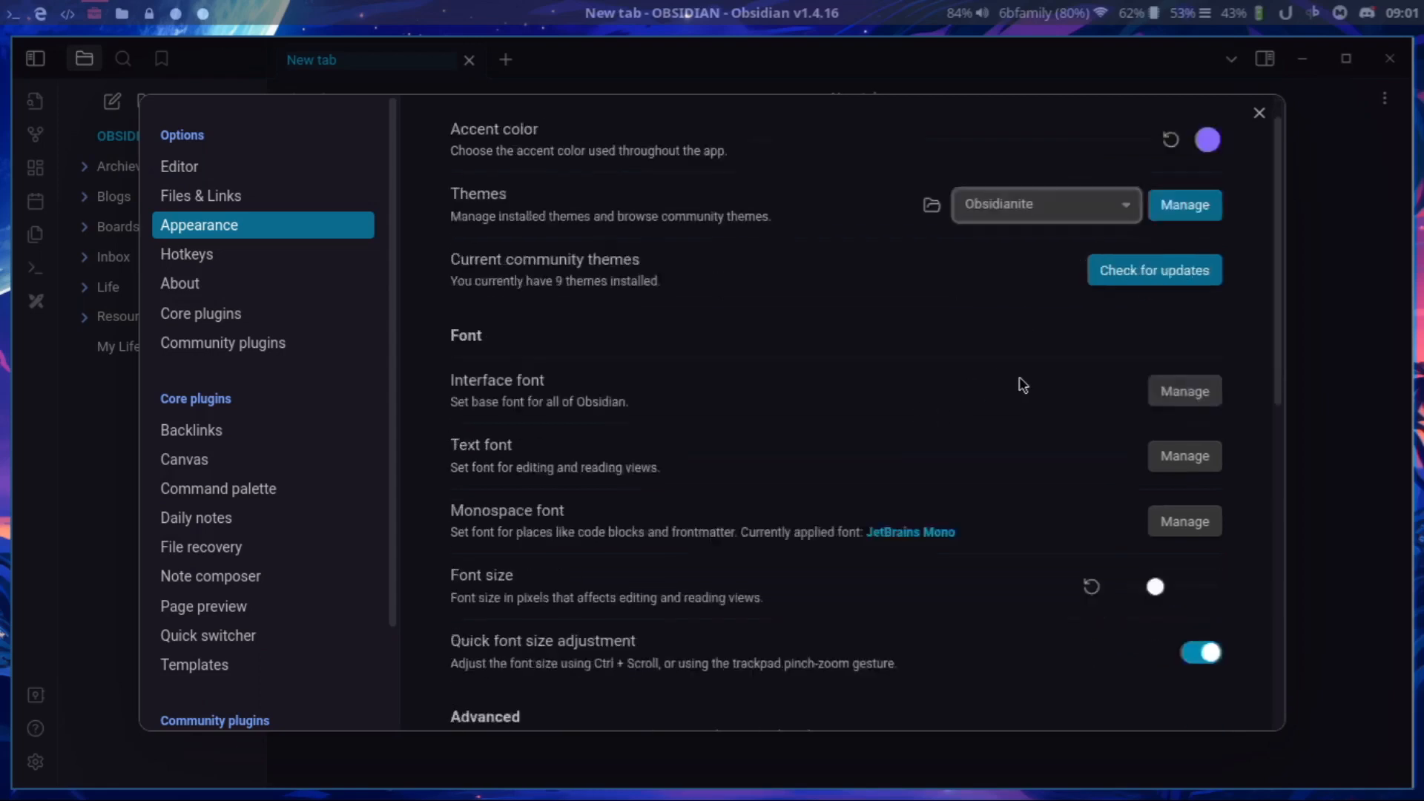
scroll(1022, 384, up, 9)
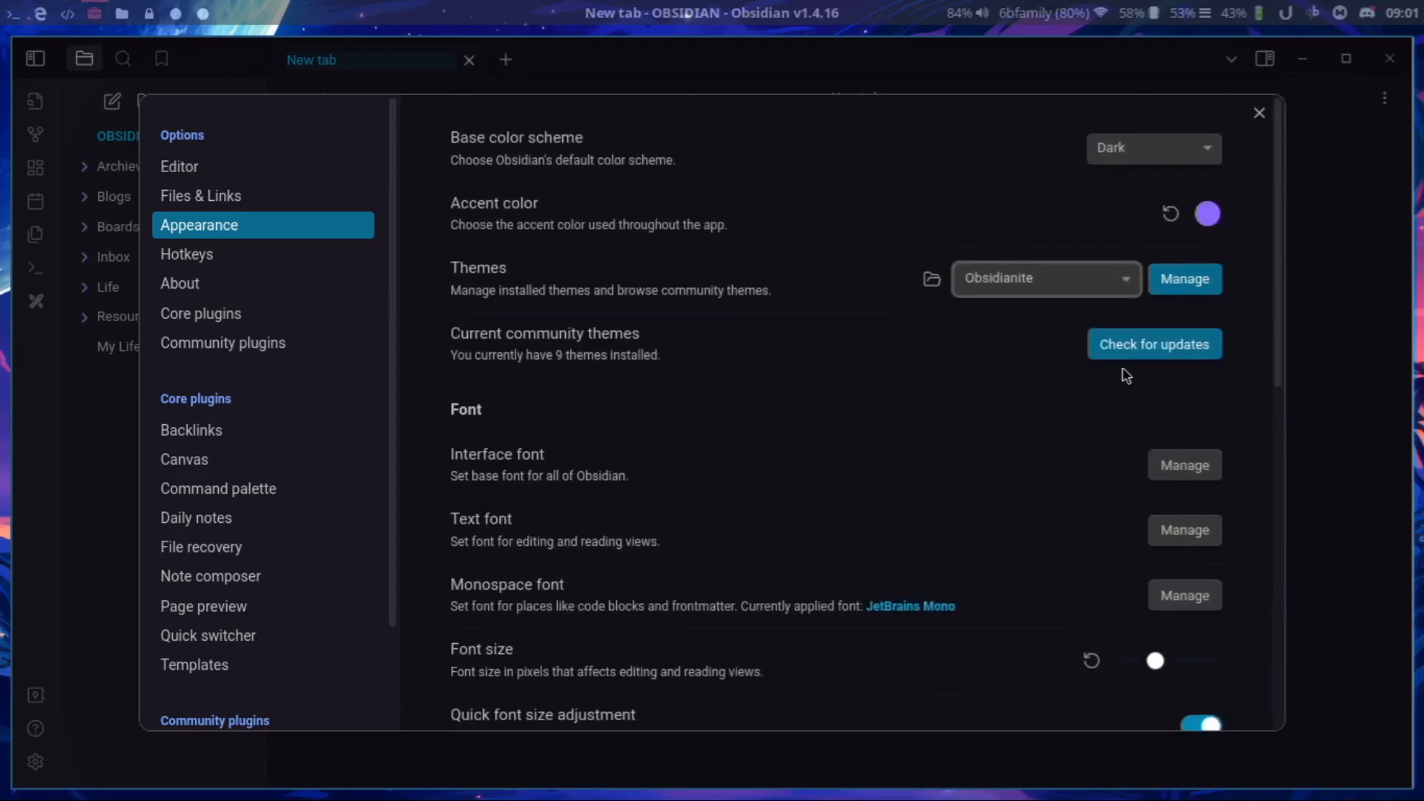
Browse the community theme gallery of dark themes, then return to the Appearance settings.
click(1180, 279)
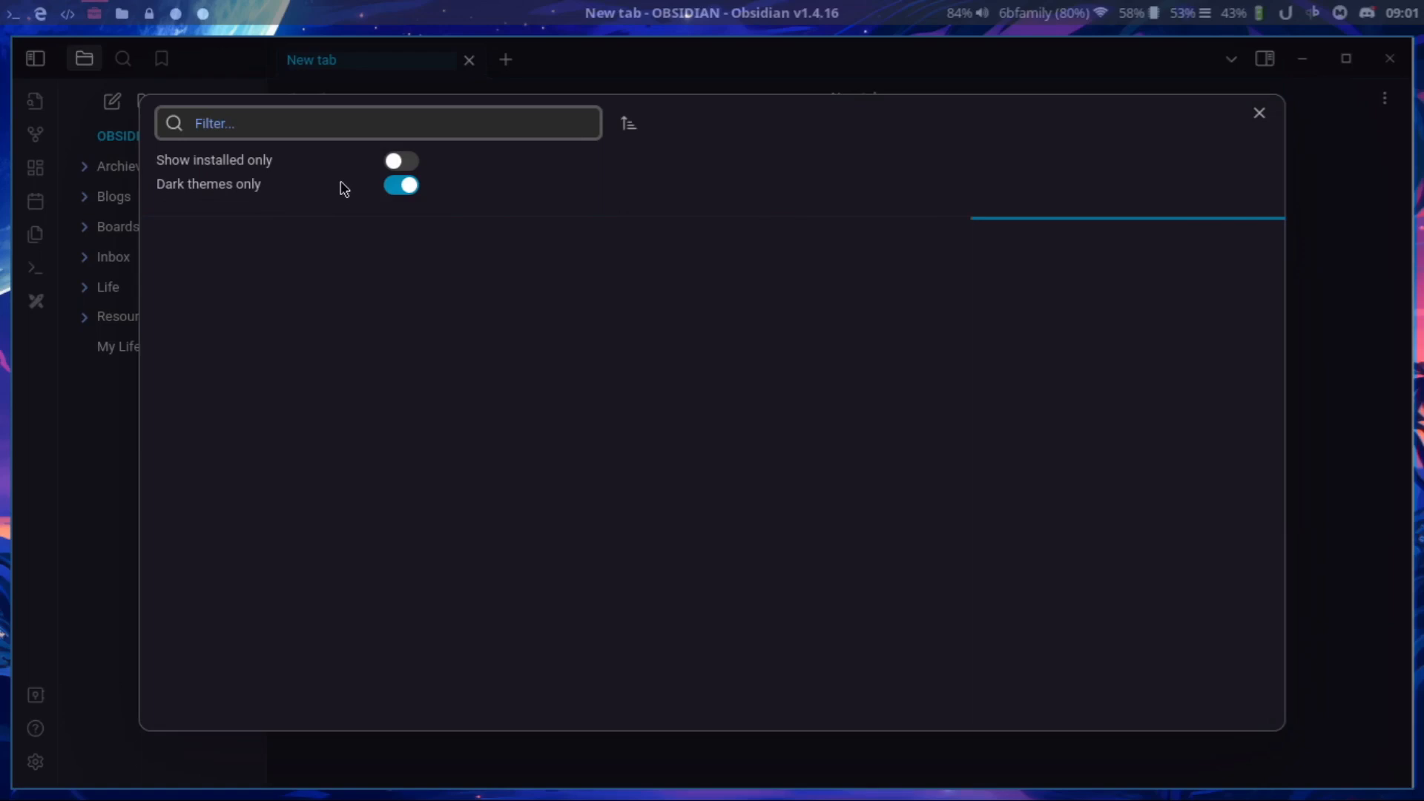
scroll(471, 416, down, 10)
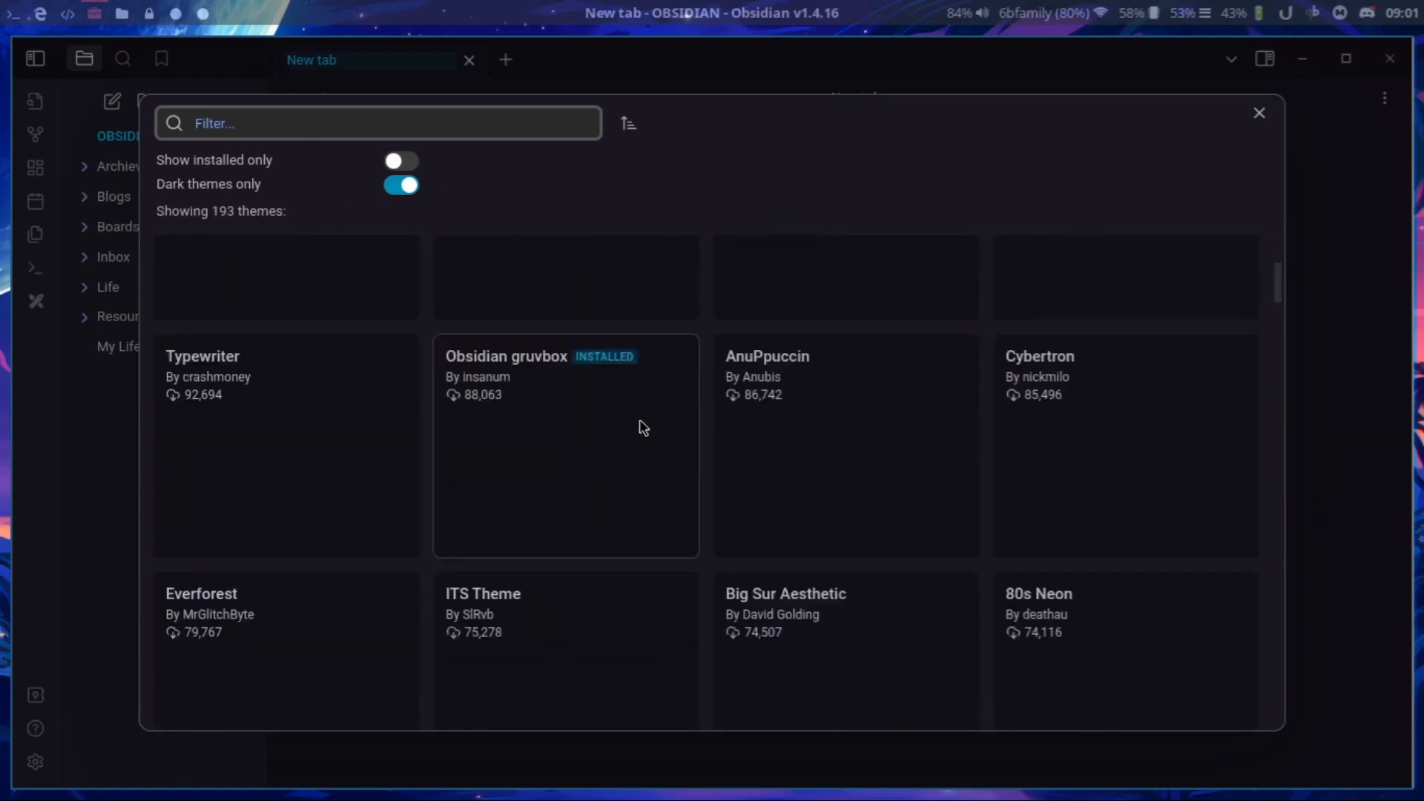
scroll(578, 415, down, 5)
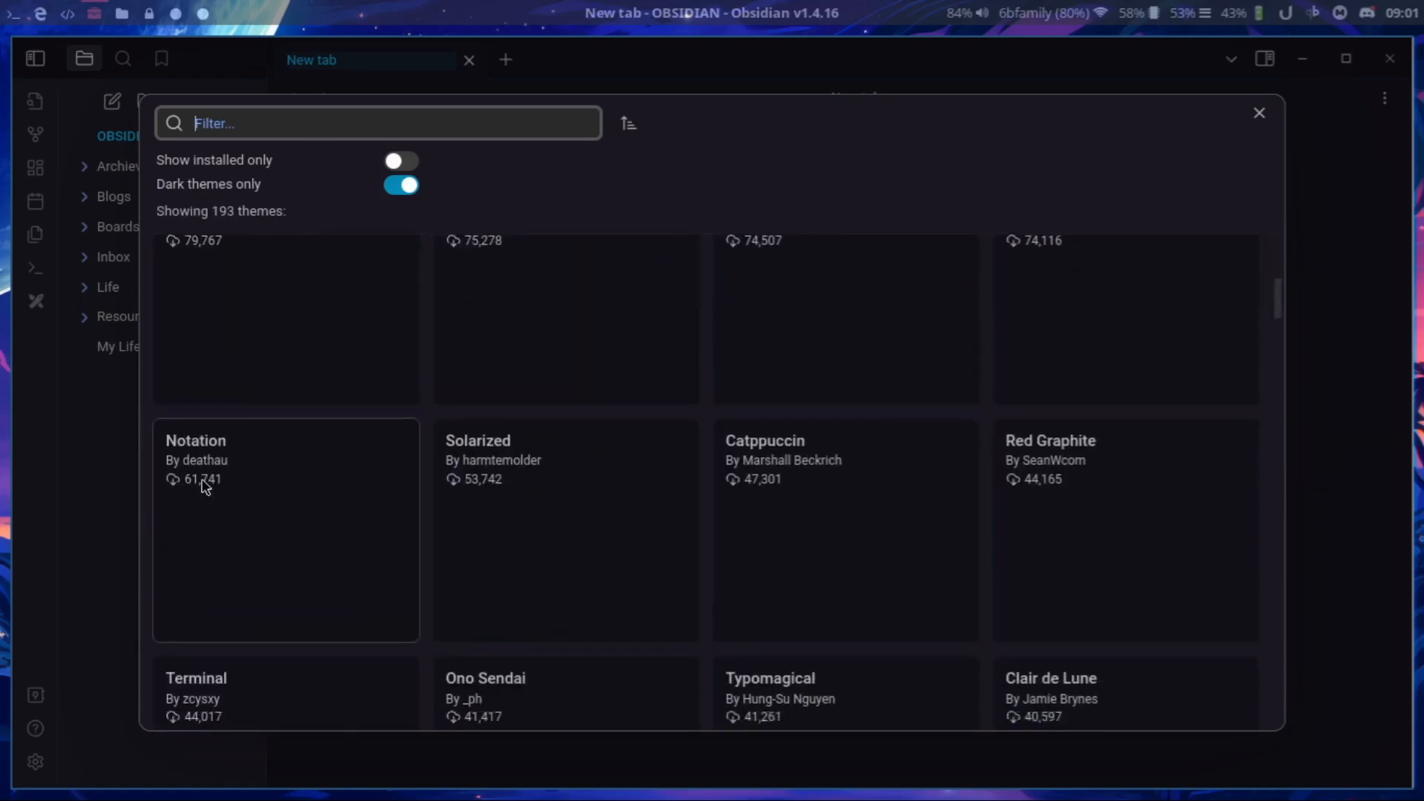
scroll(596, 432, up, 5)
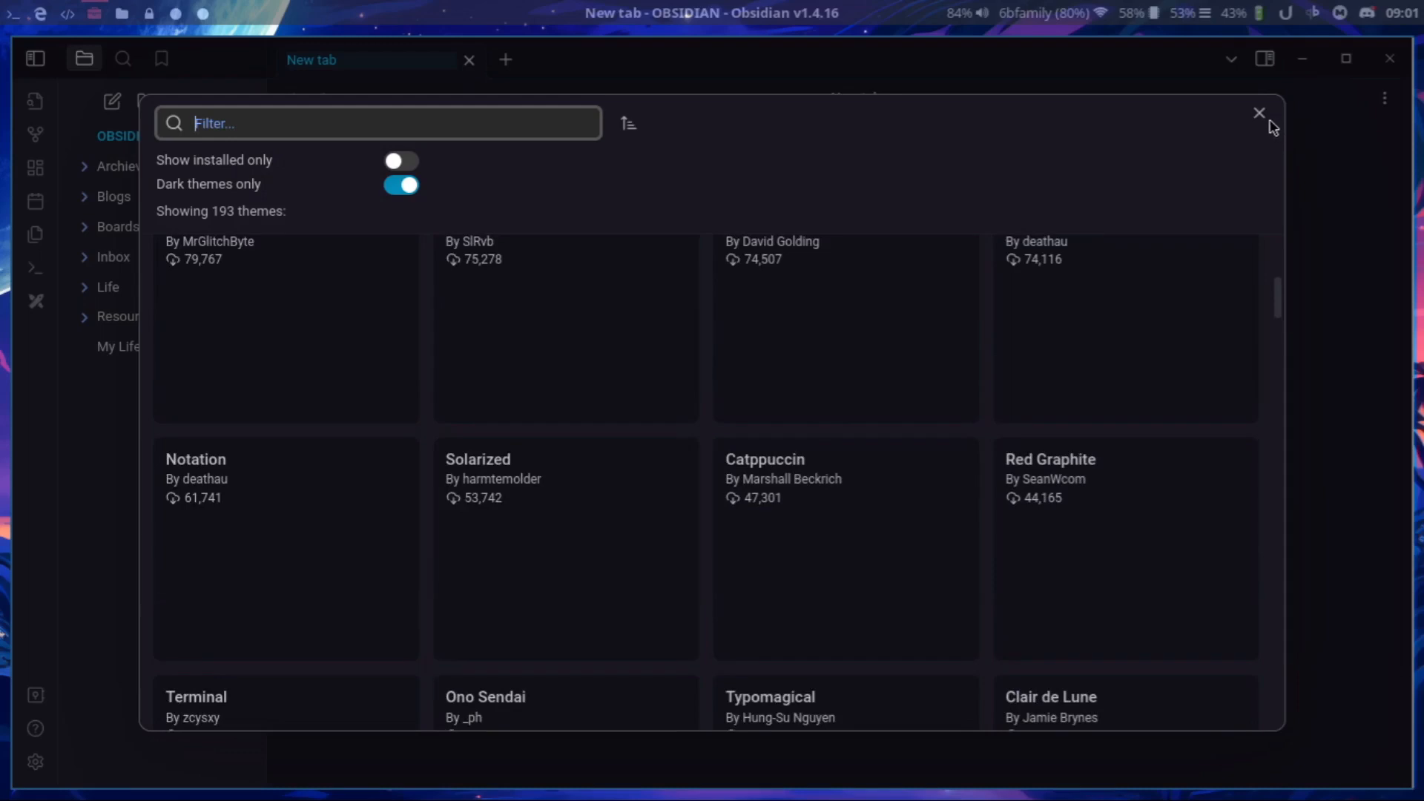
click(1261, 114)
Review the list of installed themes without changing the selection, and close the settings.
click(1012, 275)
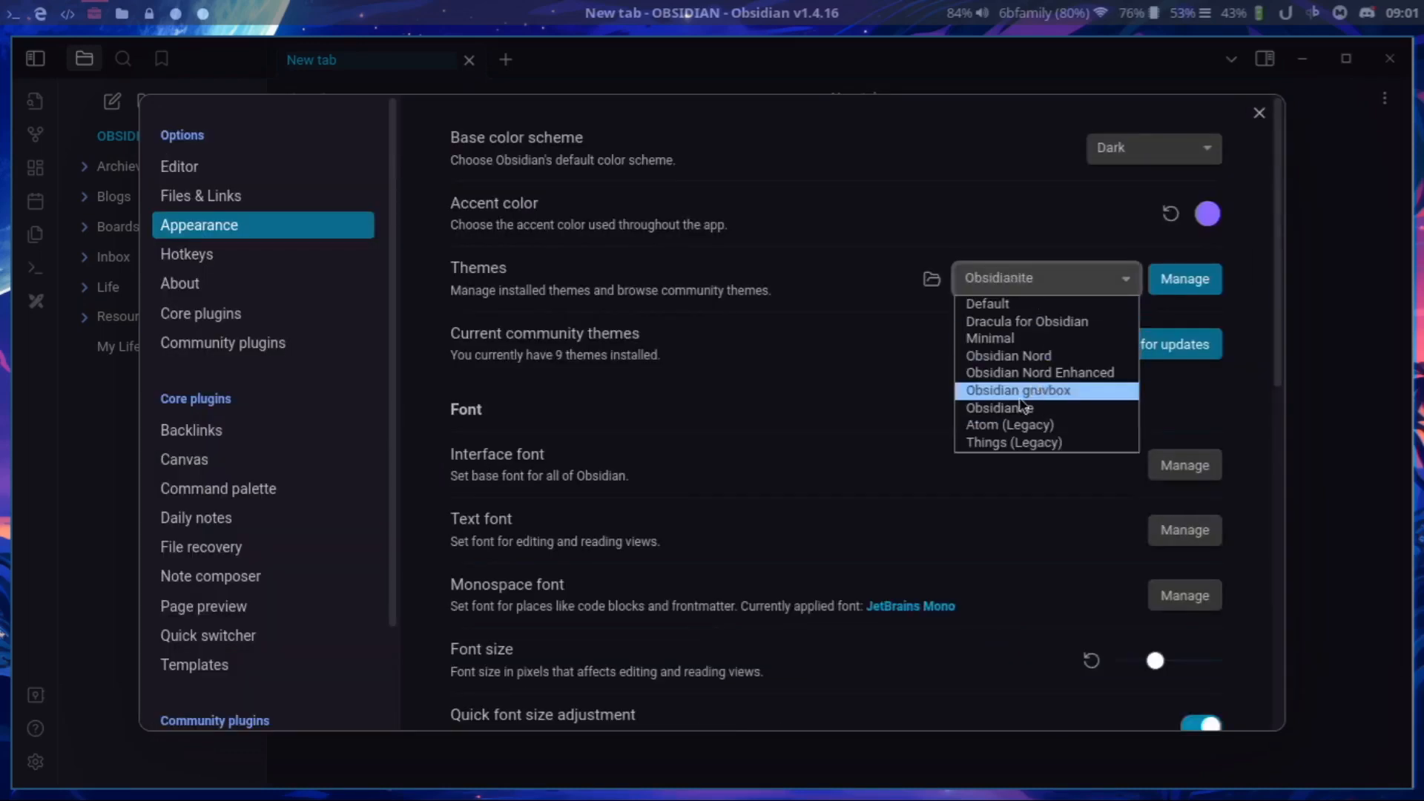
click(1169, 249)
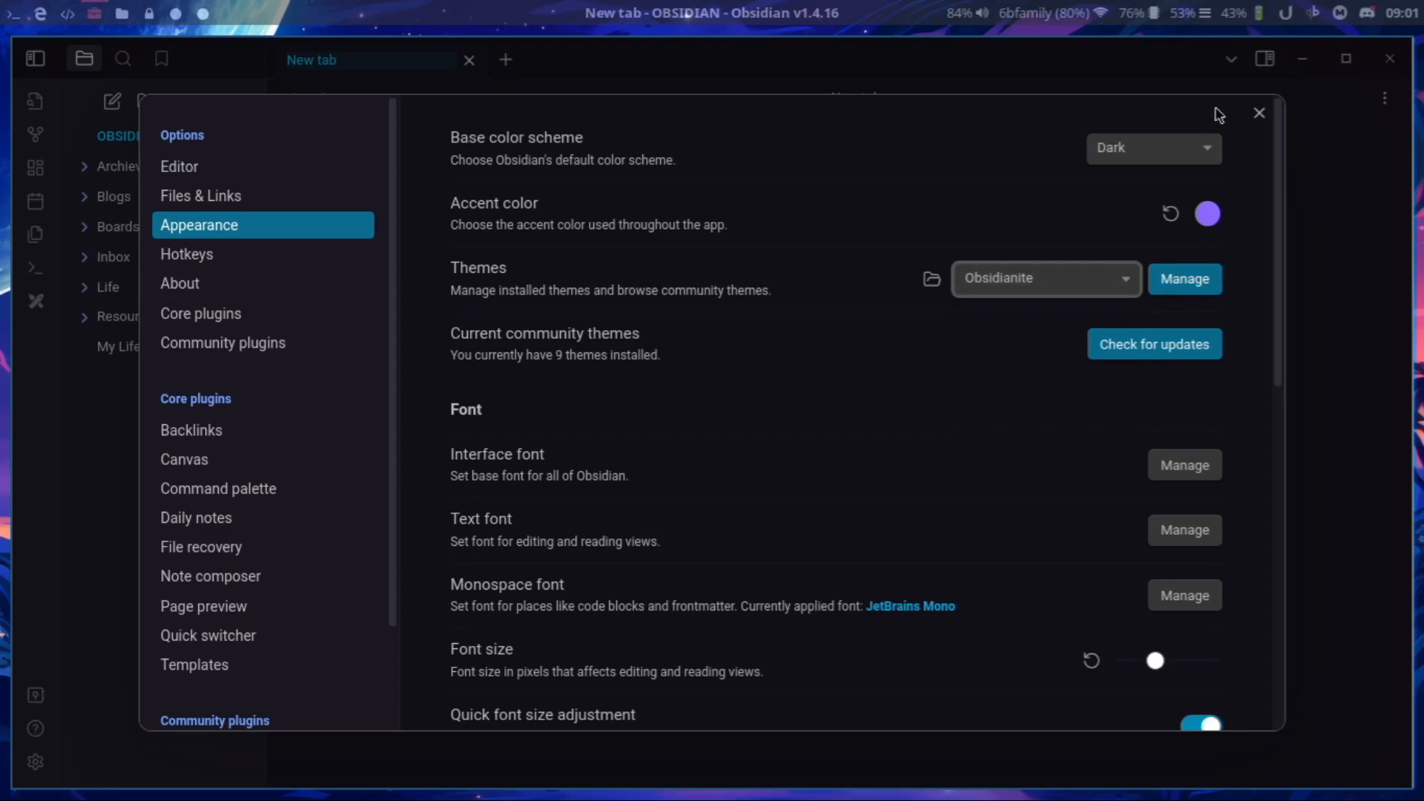
click(1260, 113)
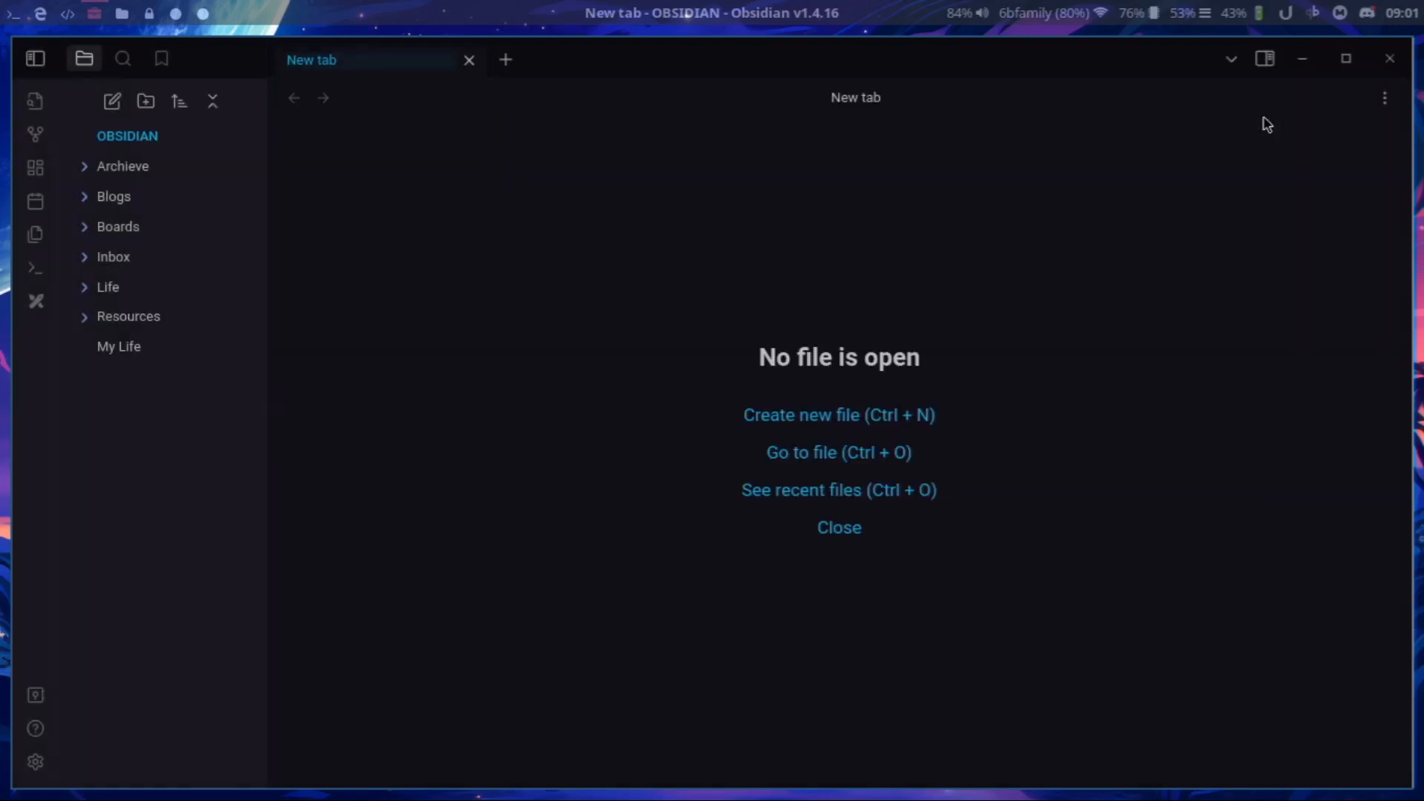
Open the My Life note in reading view and look through its links and sections.
click(211, 353)
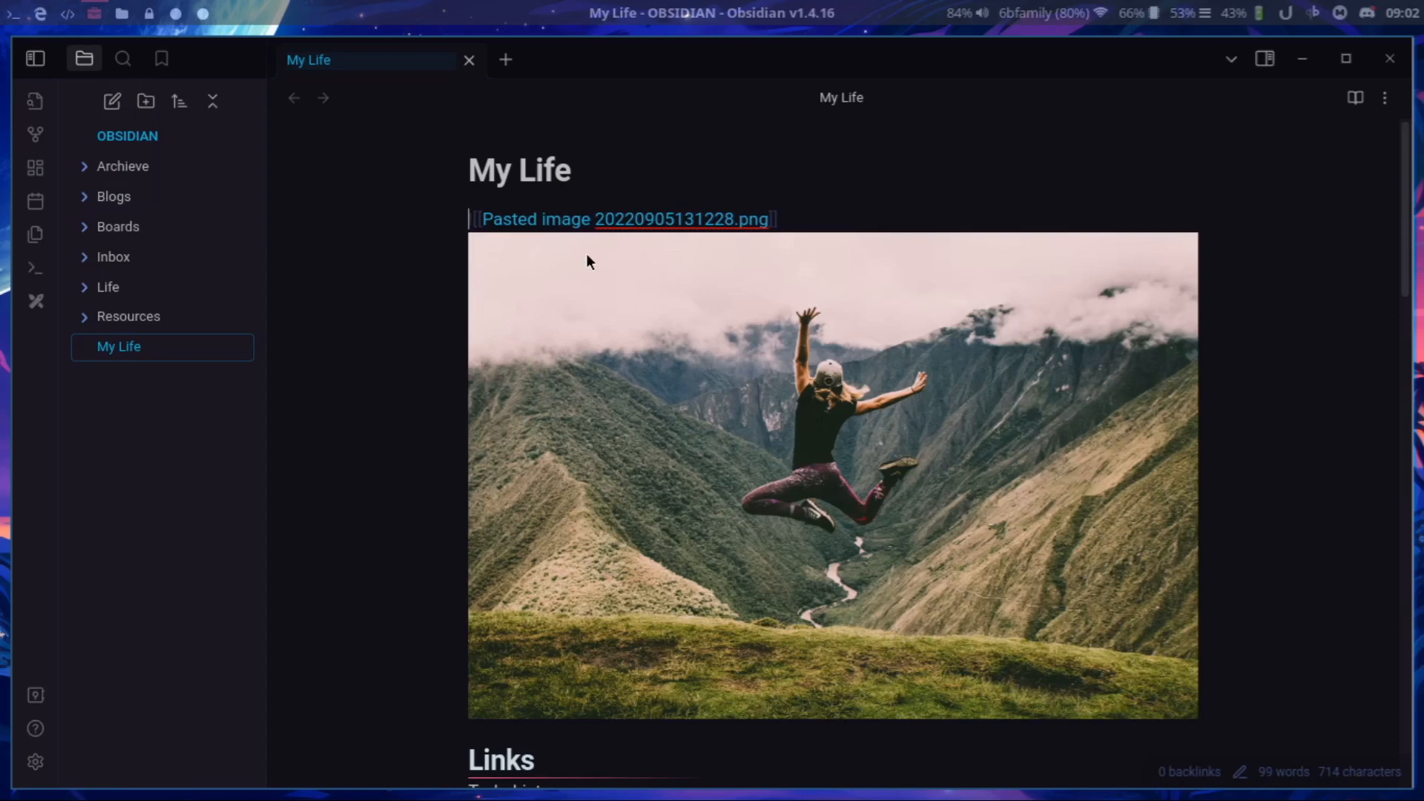
key(ctrl+e)
scroll(505, 248, down, 5)
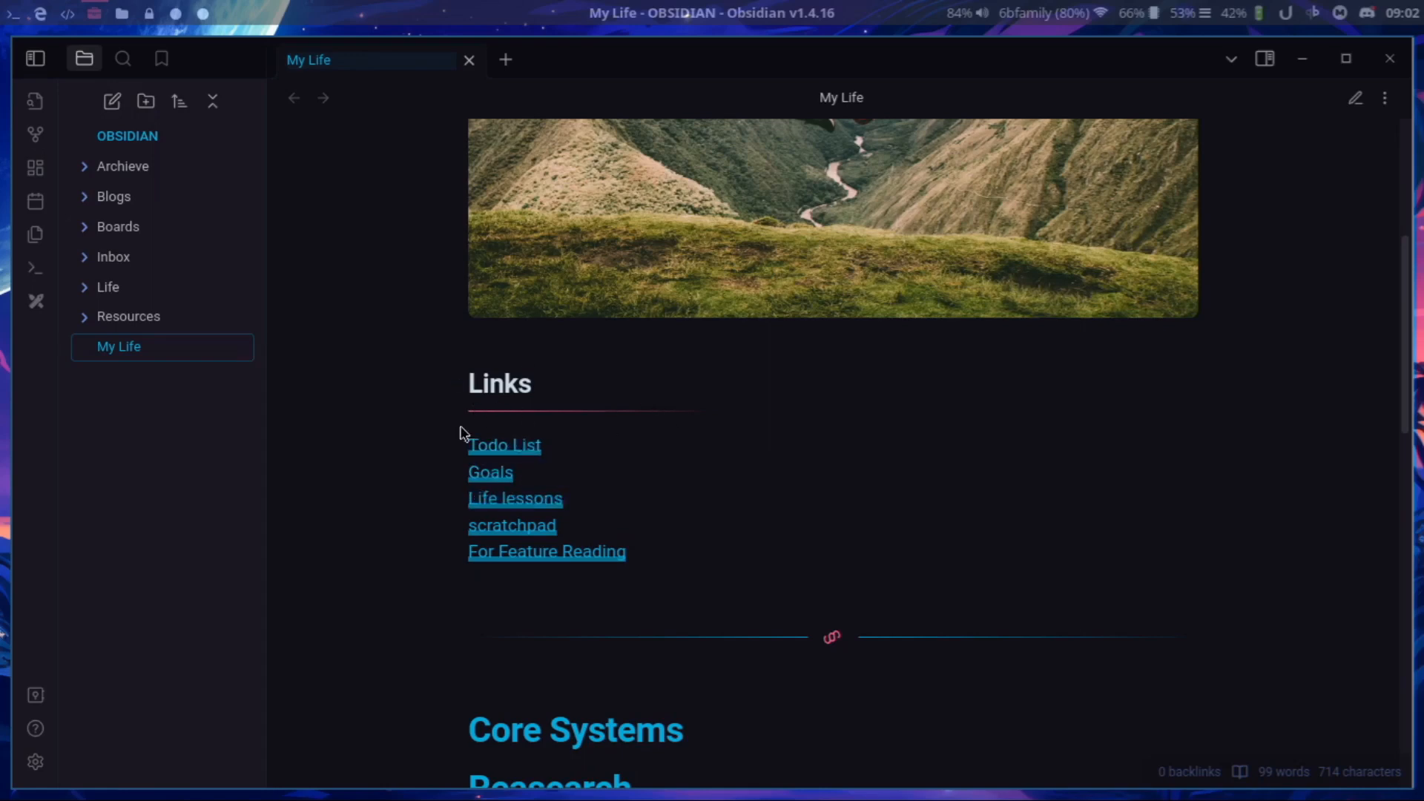
scroll(1039, 371, down, 6)
scroll(853, 391, up, 3)
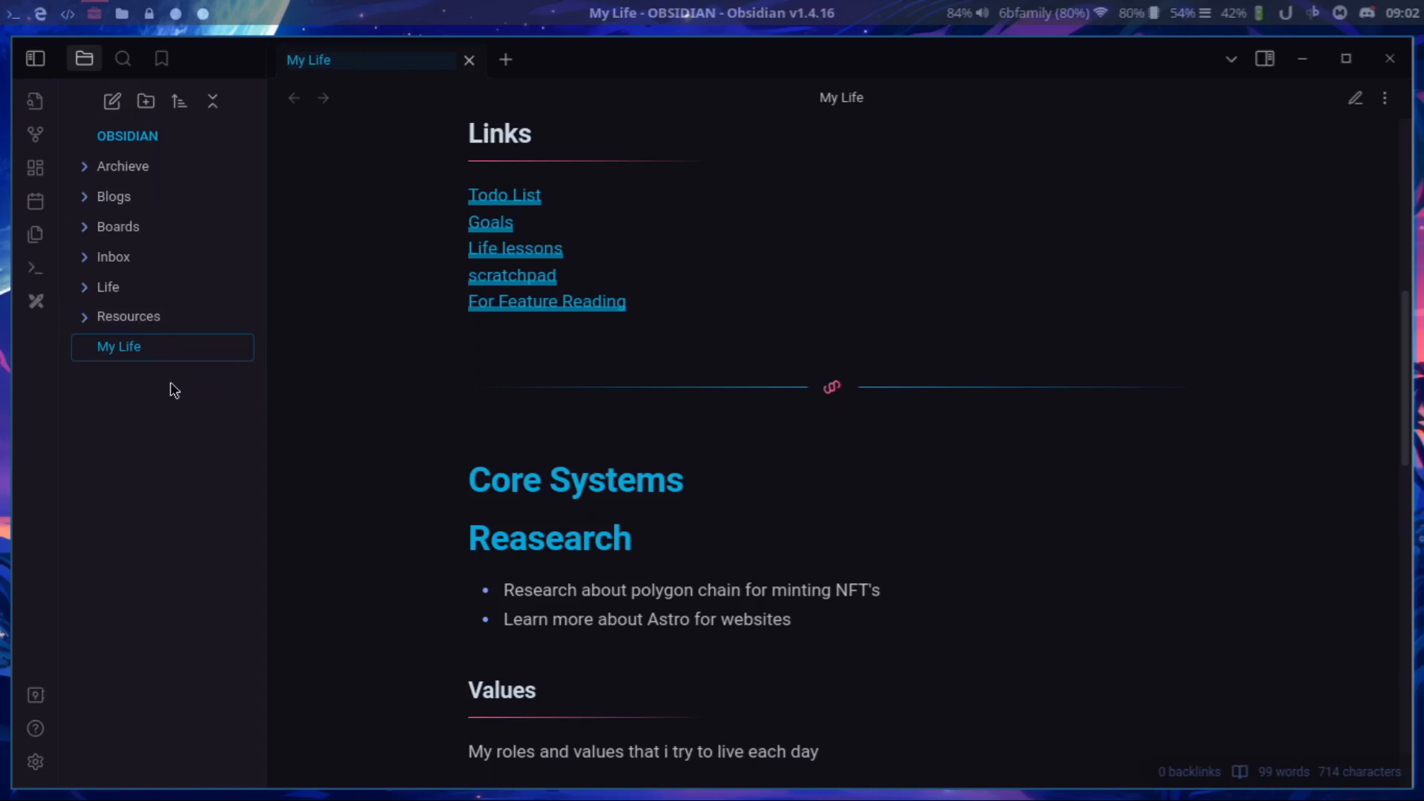
Switch the base color scheme to Light and preview it on the My Life note.
click(35, 762)
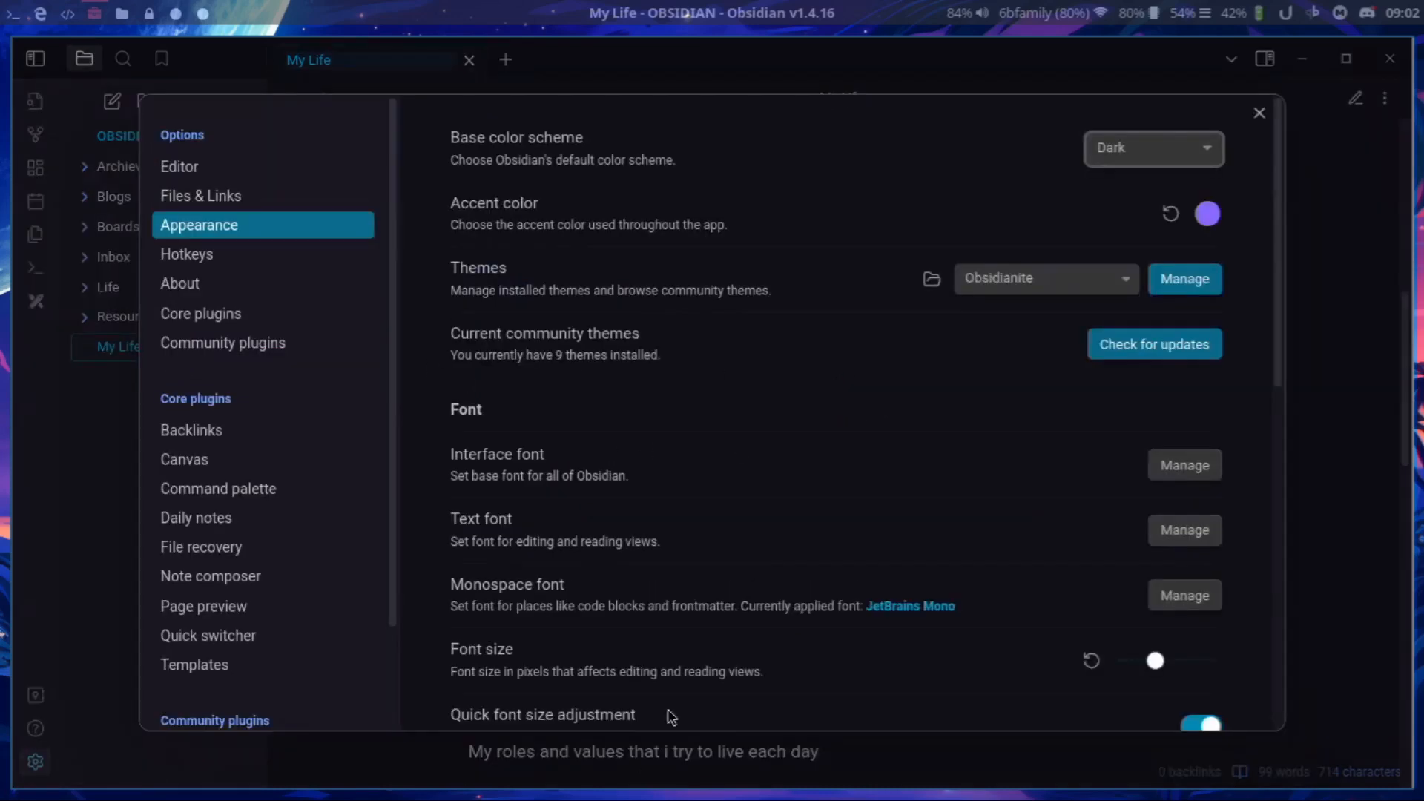
click(1163, 144)
click(1160, 191)
click(1259, 114)
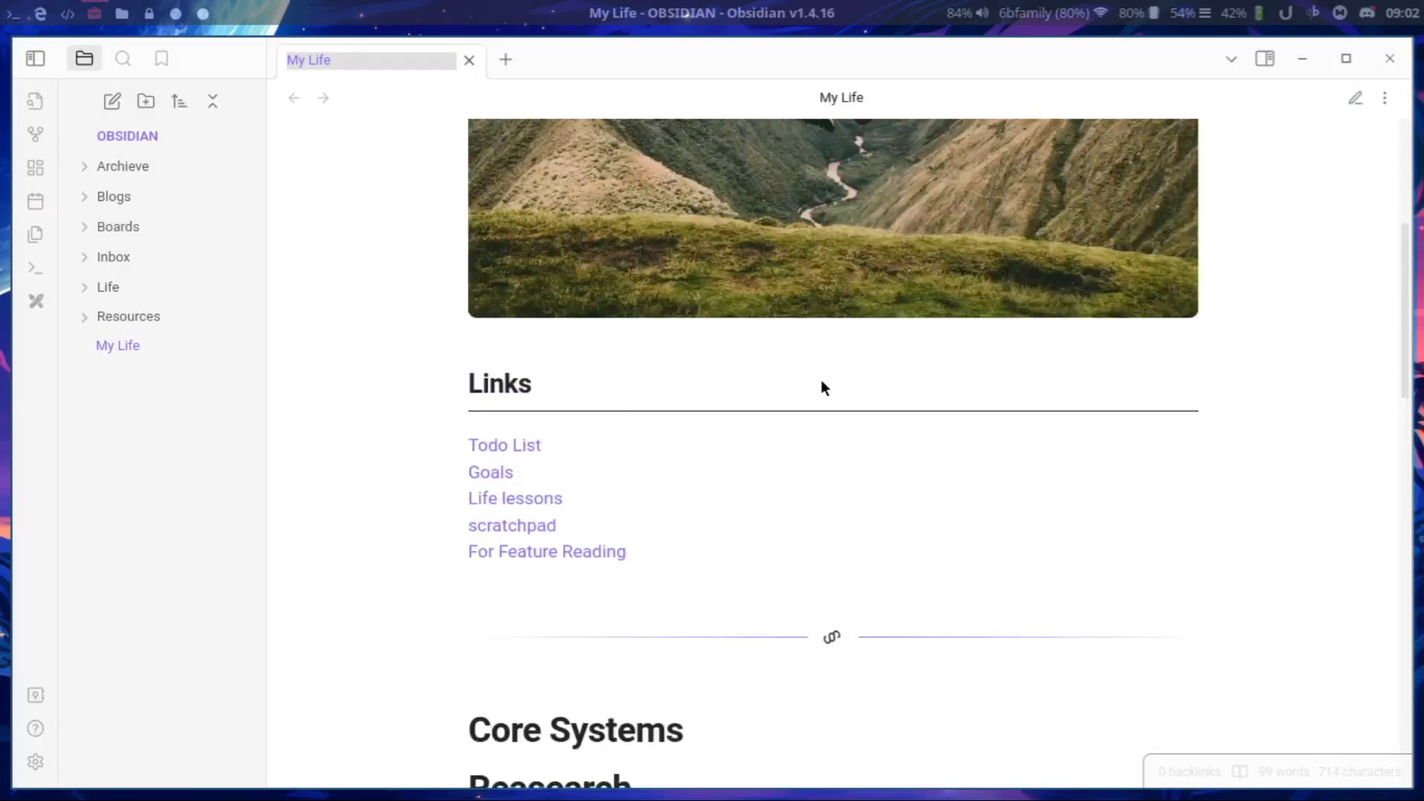
scroll(822, 380, up, 5)
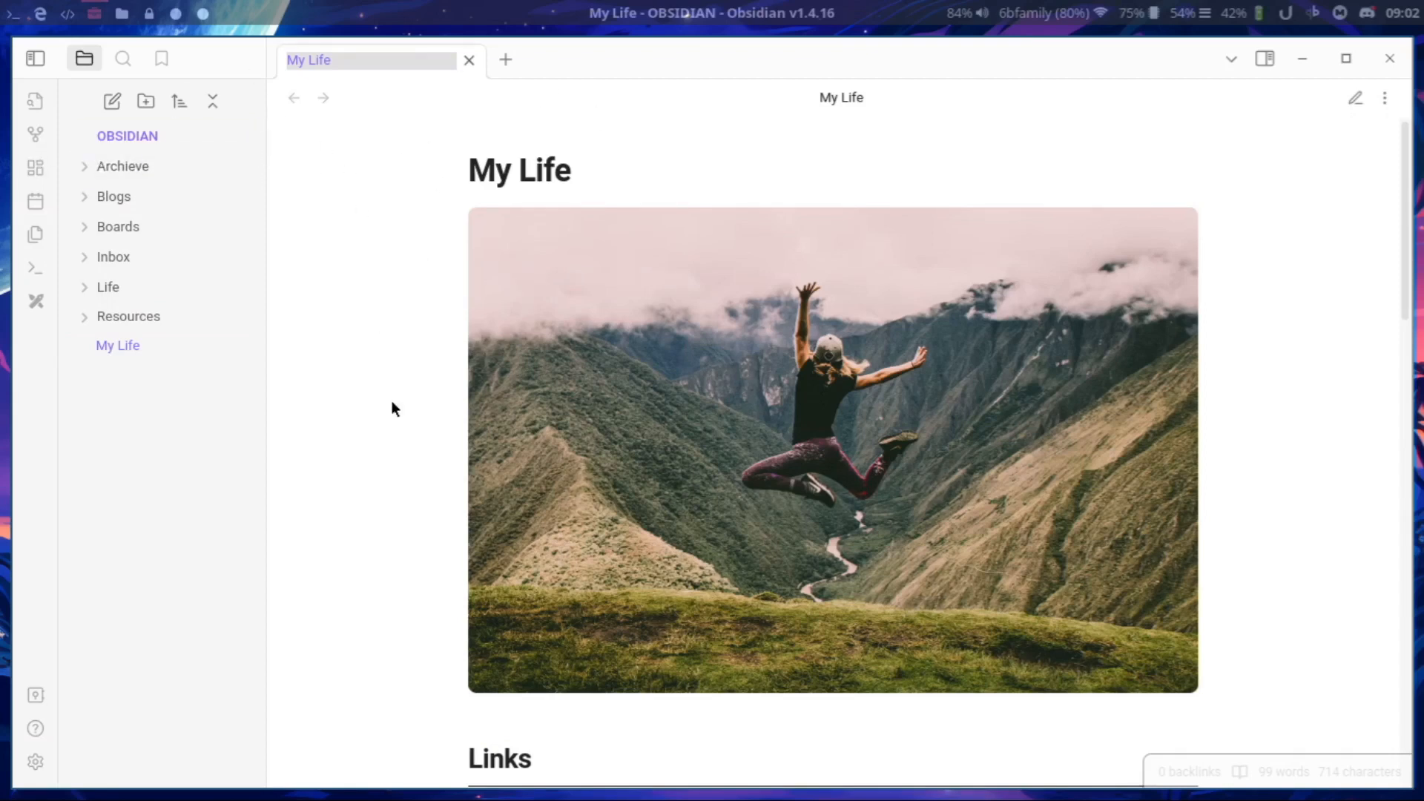
scroll(392, 408, down, 5)
Set the base color scheme back to Dark in the Appearance settings.
click(35, 764)
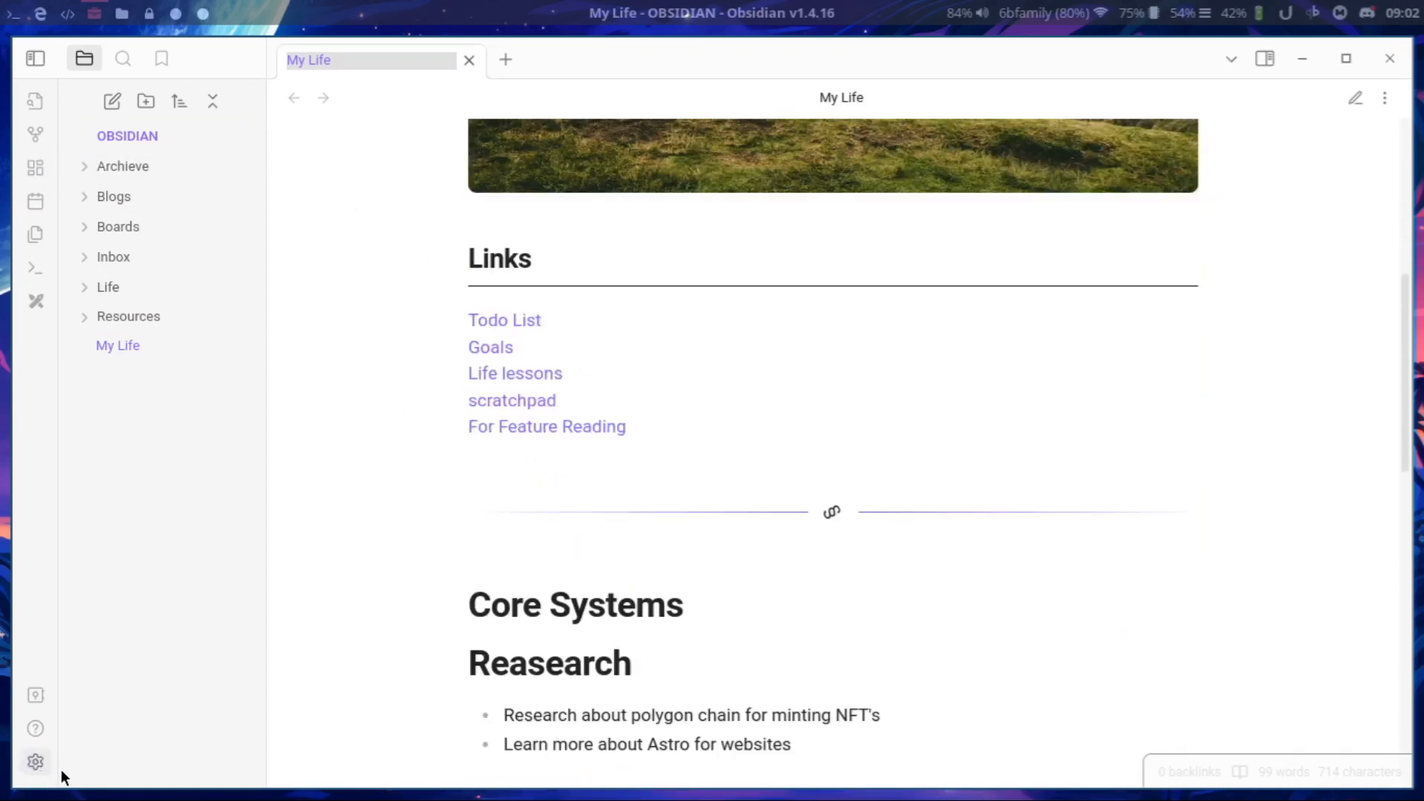
click(1128, 152)
click(1125, 172)
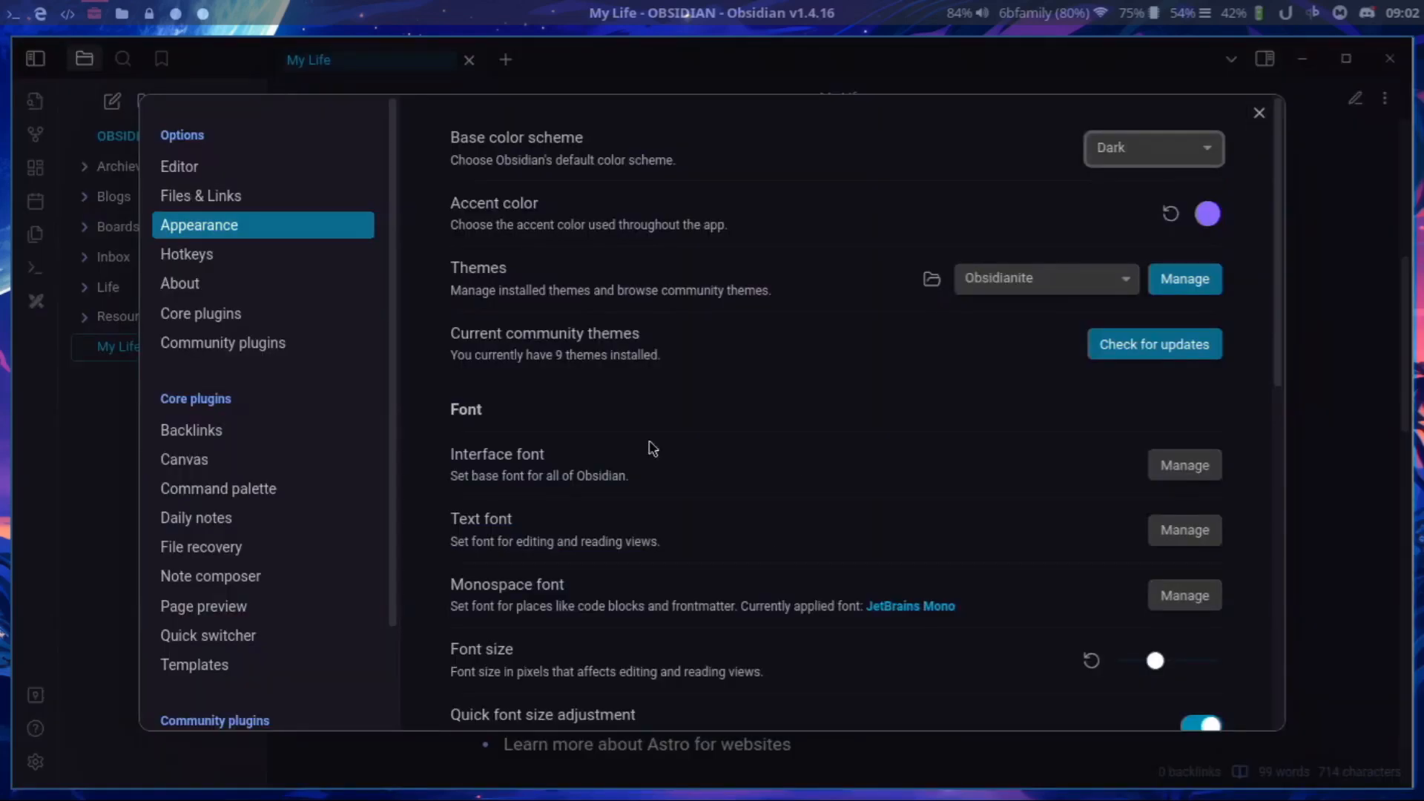
Apply the Dracula for Obsidian theme, replace it with Obsidian Nord Enhanced, and preview that on the My Life note.
click(1089, 278)
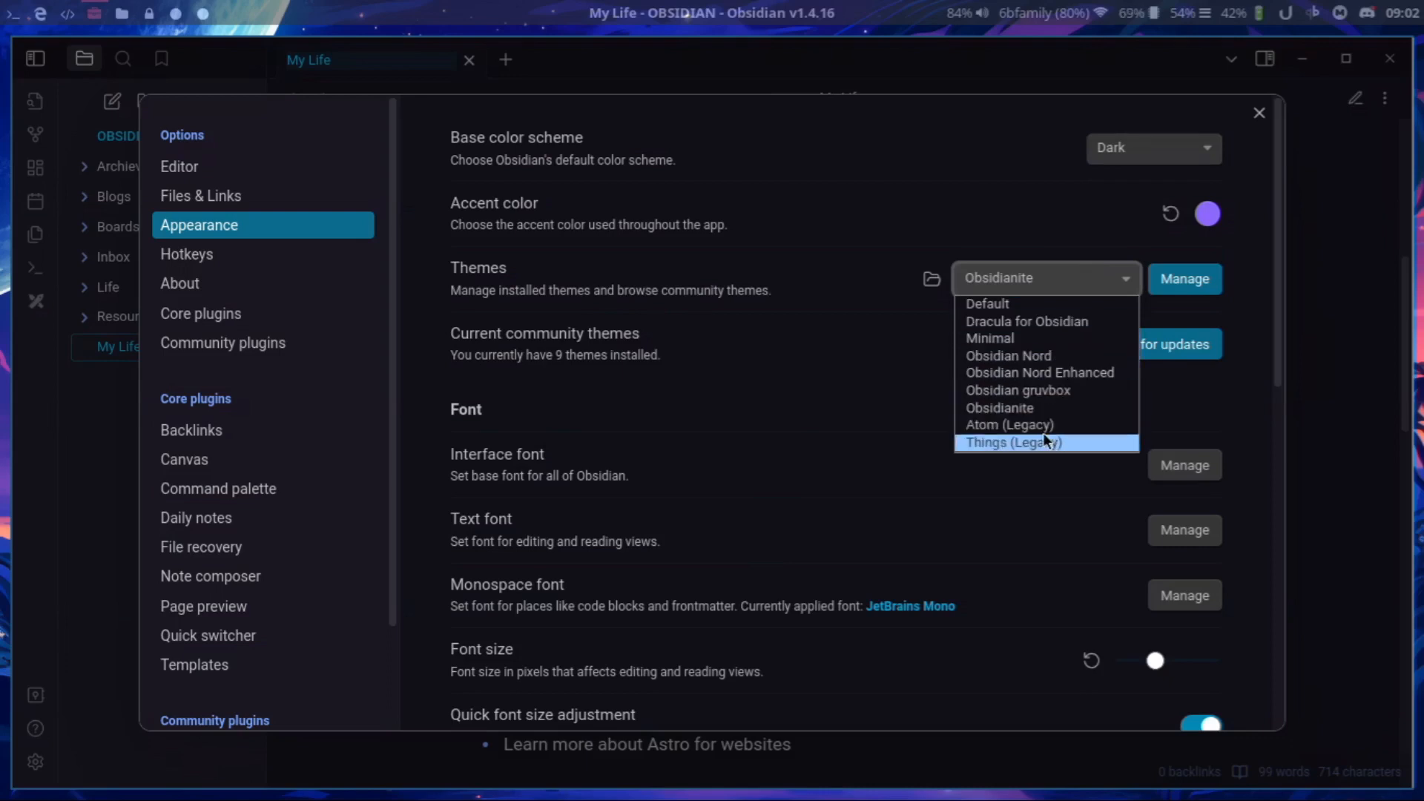
click(1080, 322)
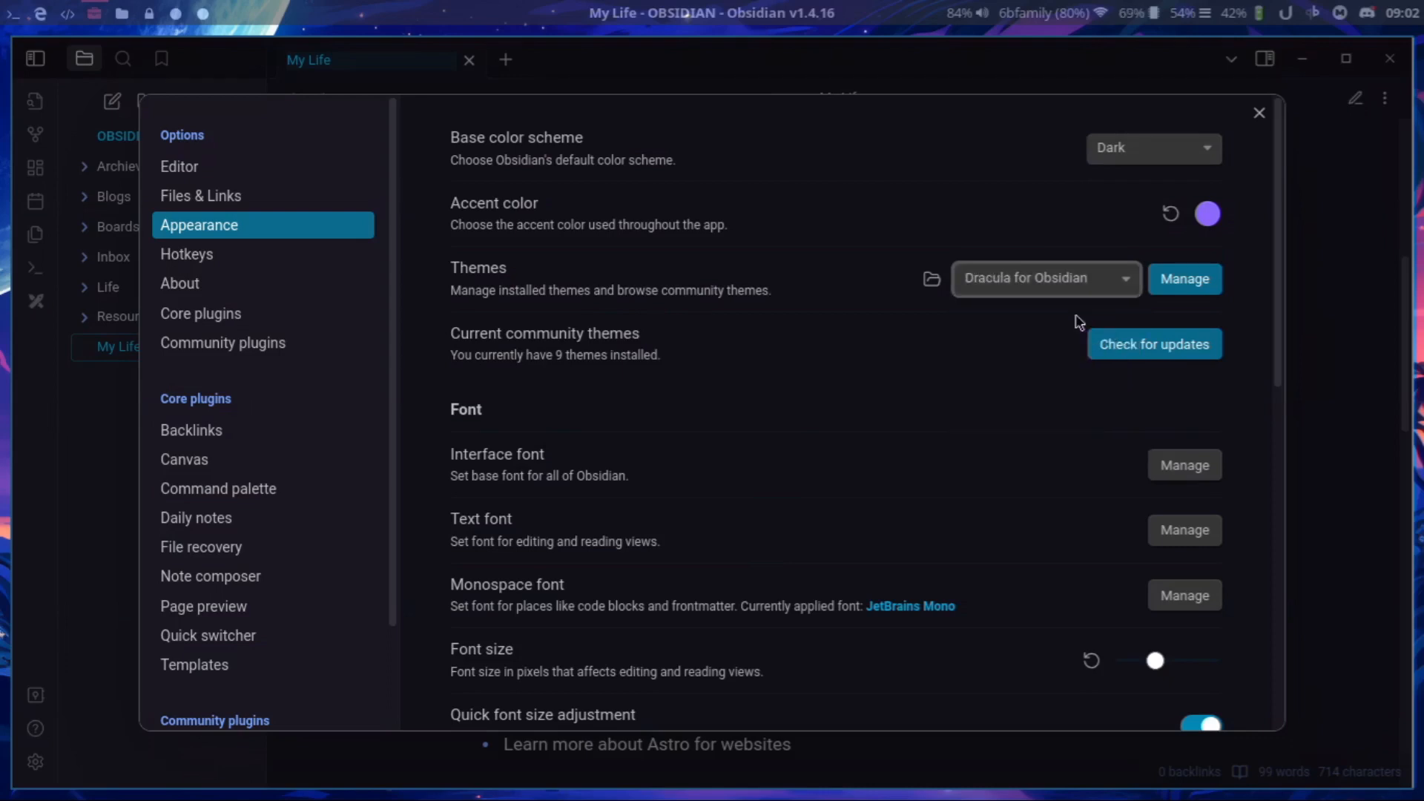
click(1058, 276)
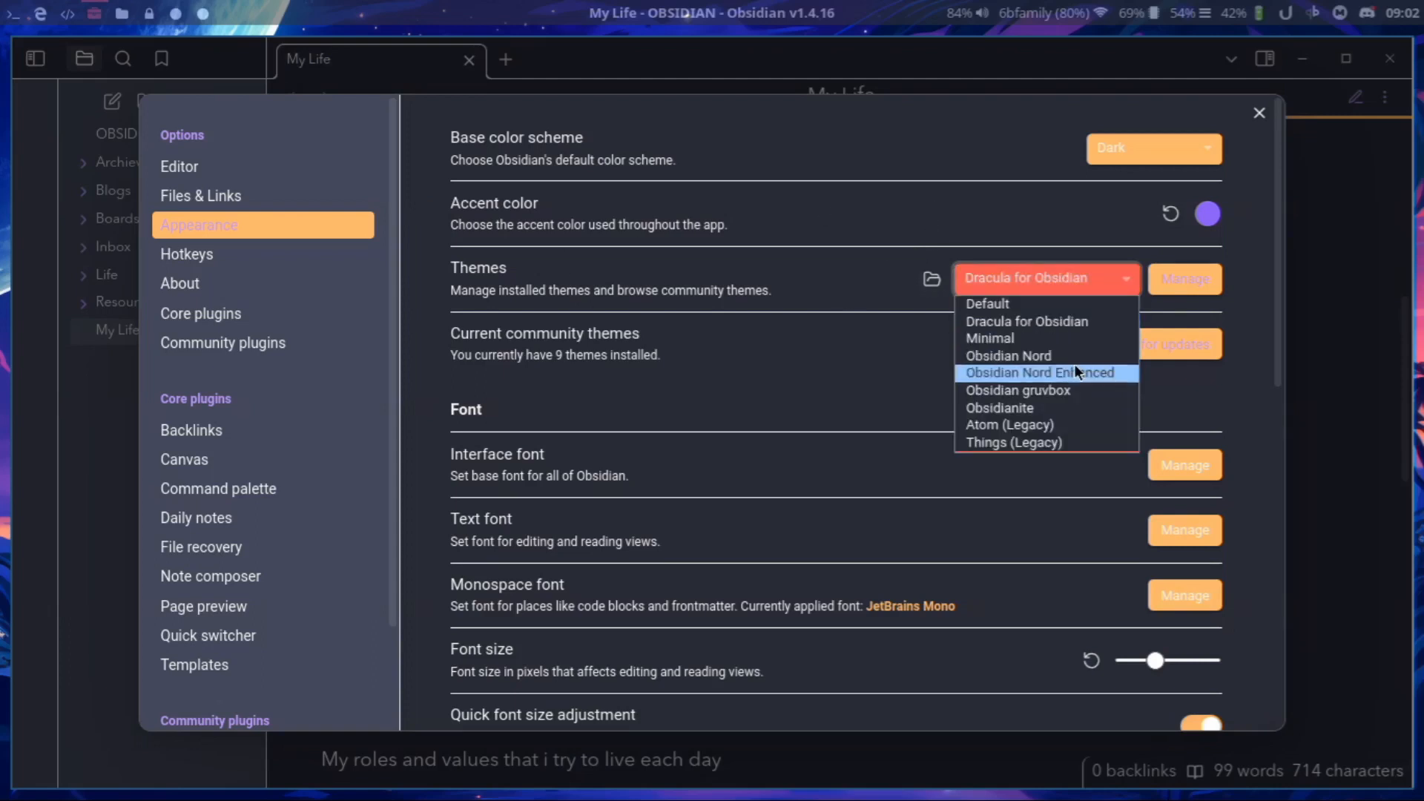
click(1074, 365)
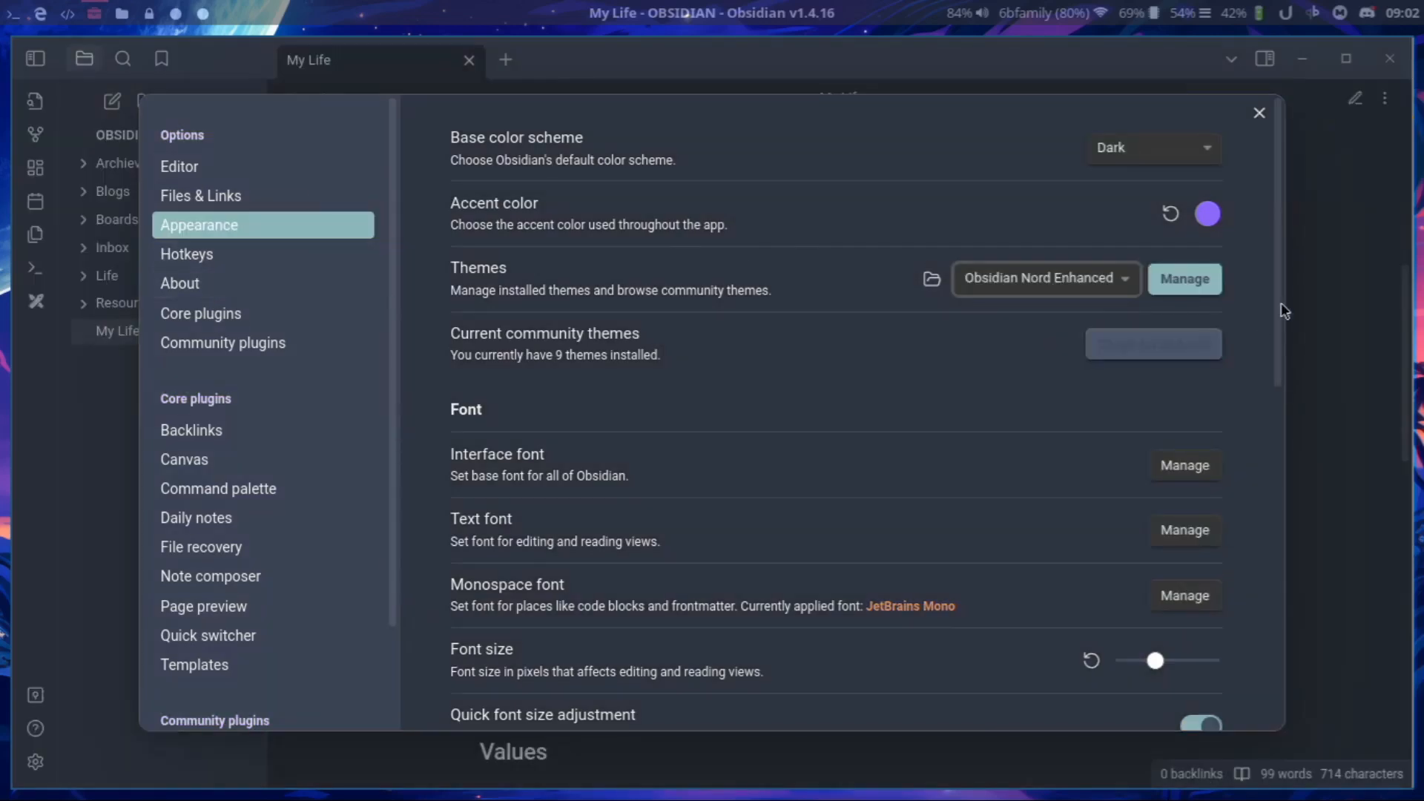
click(1259, 113)
scroll(611, 490, up, 6)
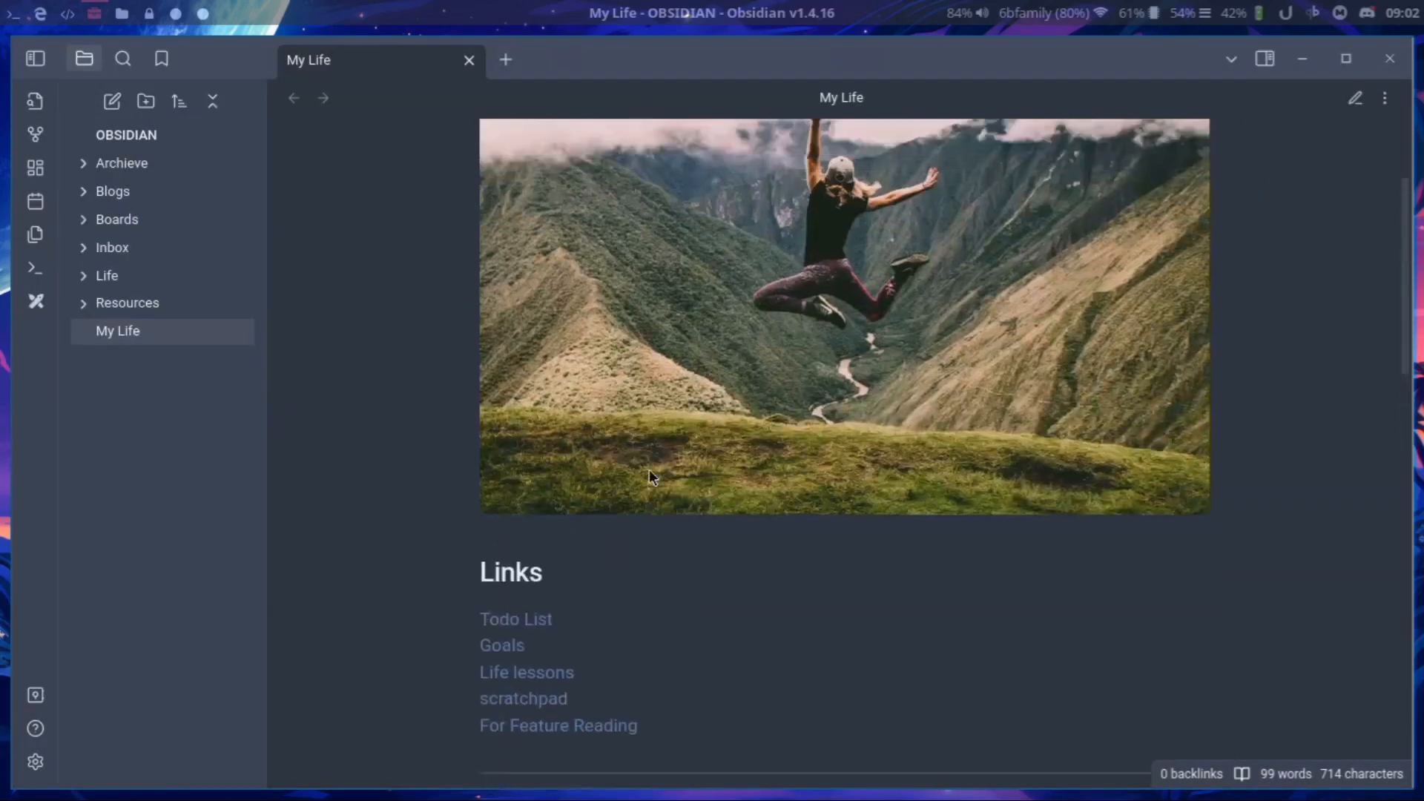
scroll(647, 466, down, 5)
Set the theme back to Obsidianite and view the My Life note with it.
click(35, 763)
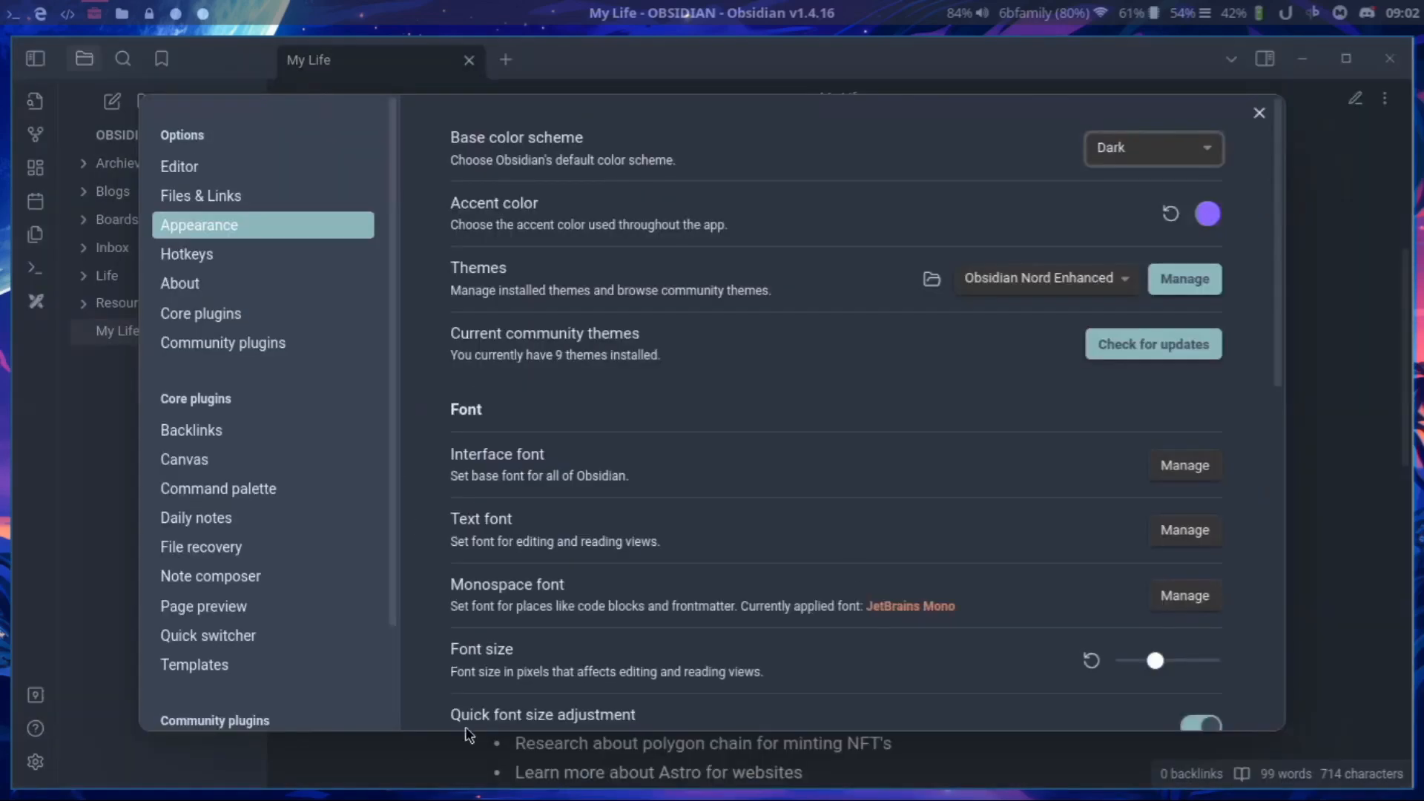
click(1072, 280)
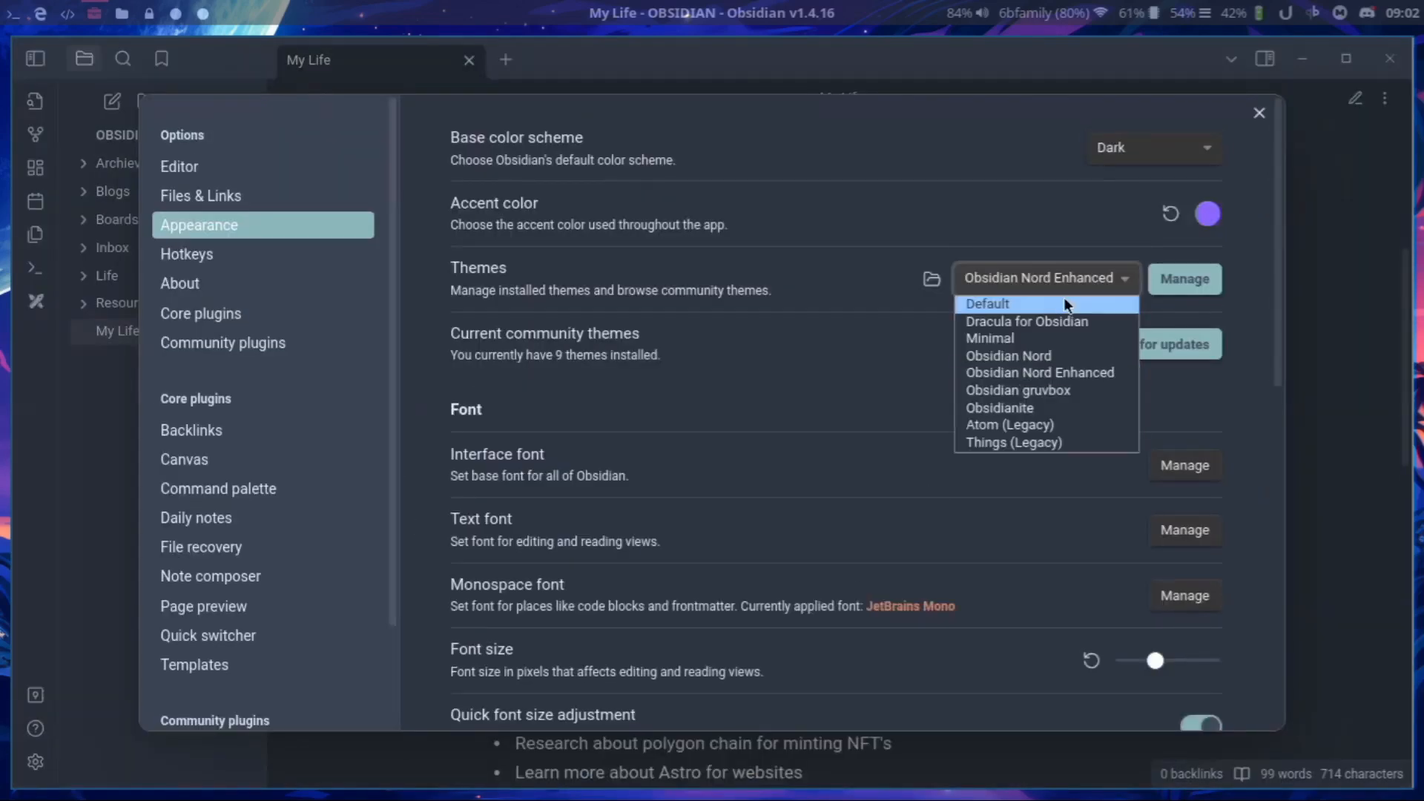
click(1054, 408)
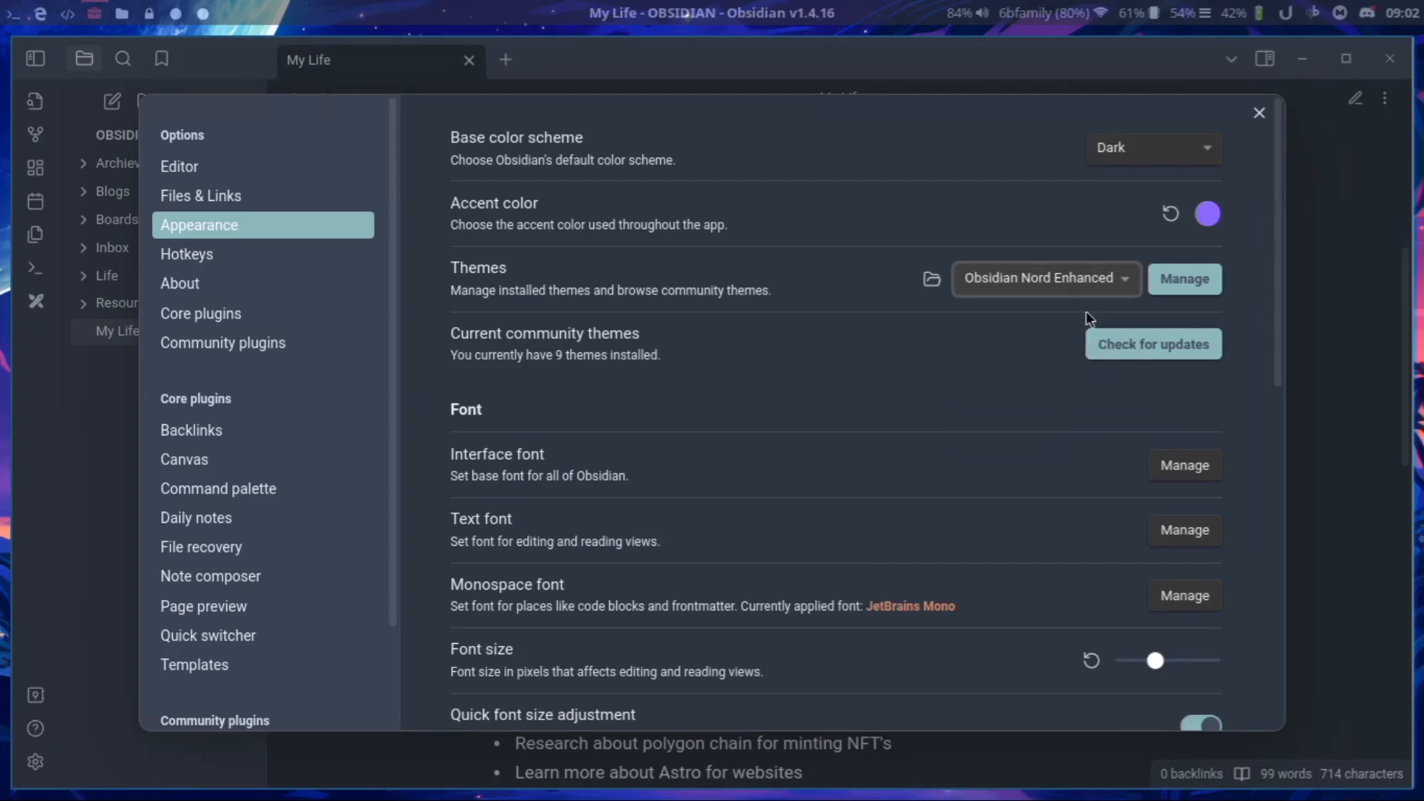
click(1259, 113)
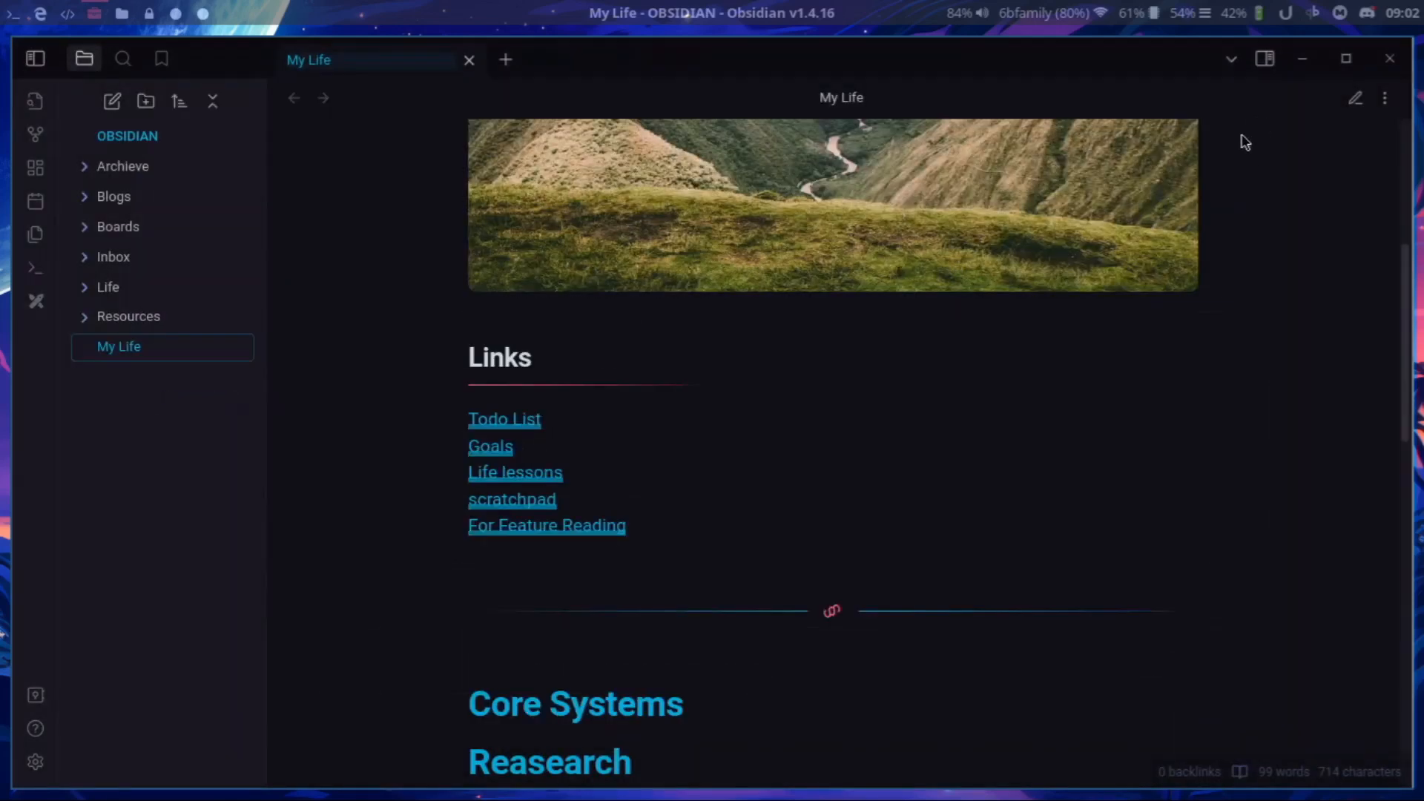
scroll(575, 566, up, 5)
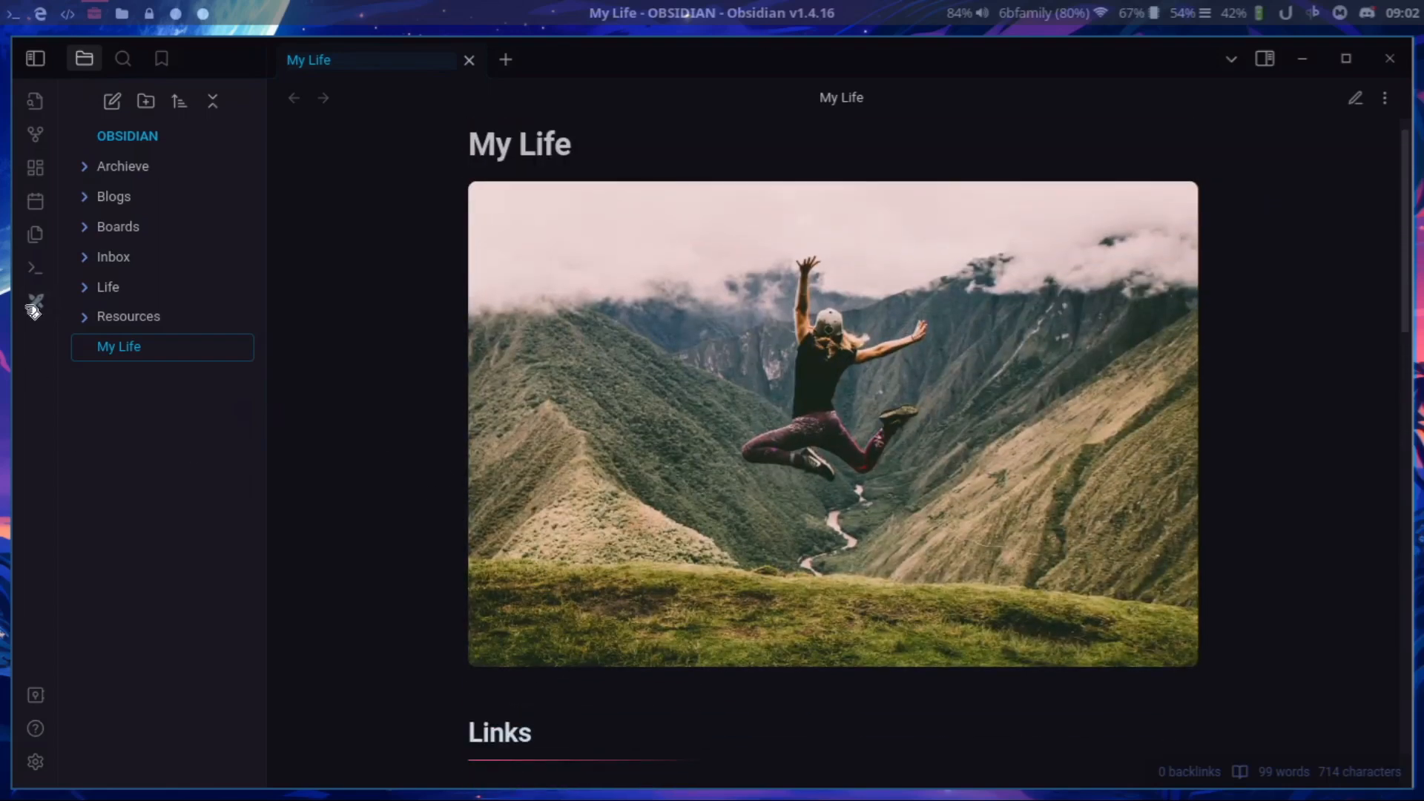
Look at the settings of the Excalidraw, Kanban and Tasks community plugins, then close the settings.
click(35, 762)
scroll(288, 556, down, 2)
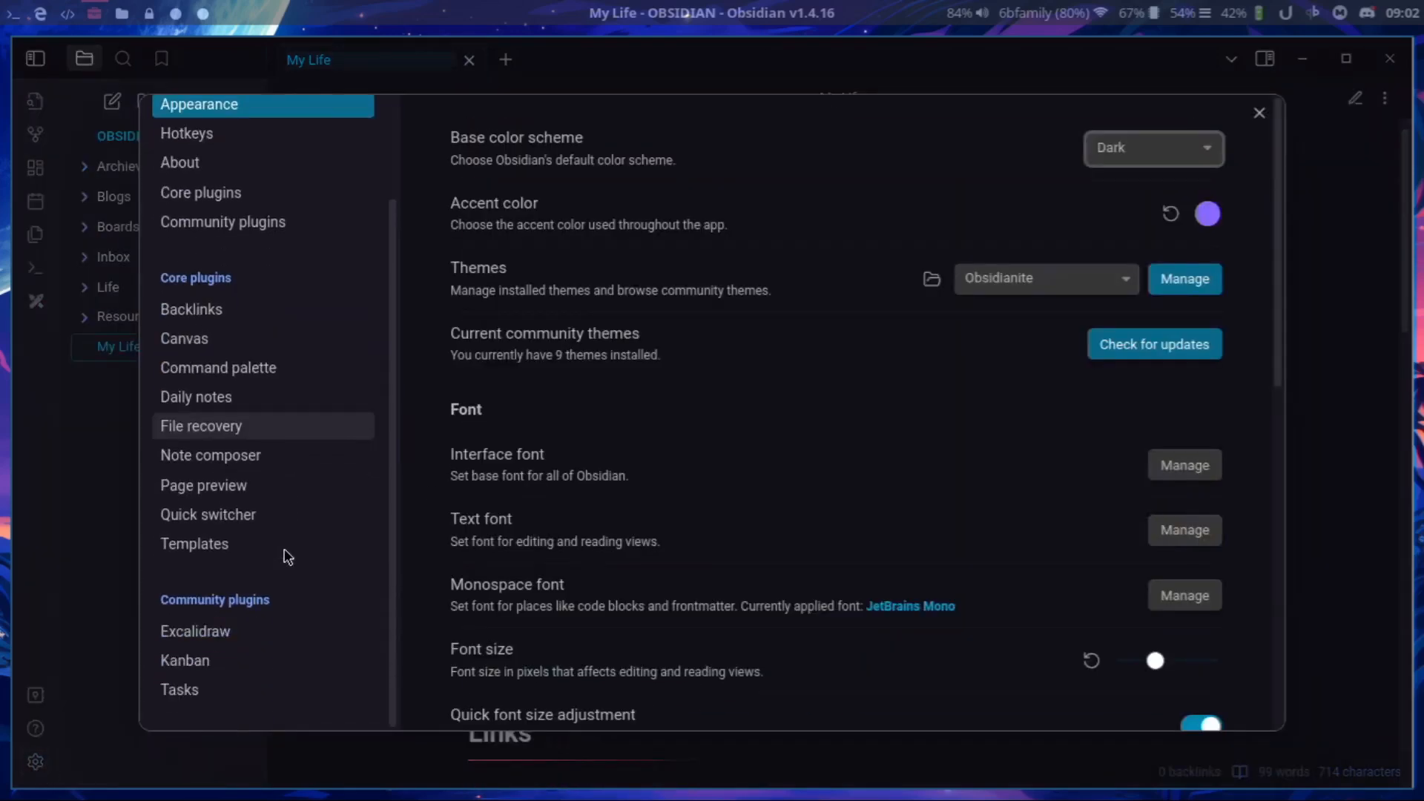
click(243, 630)
click(243, 669)
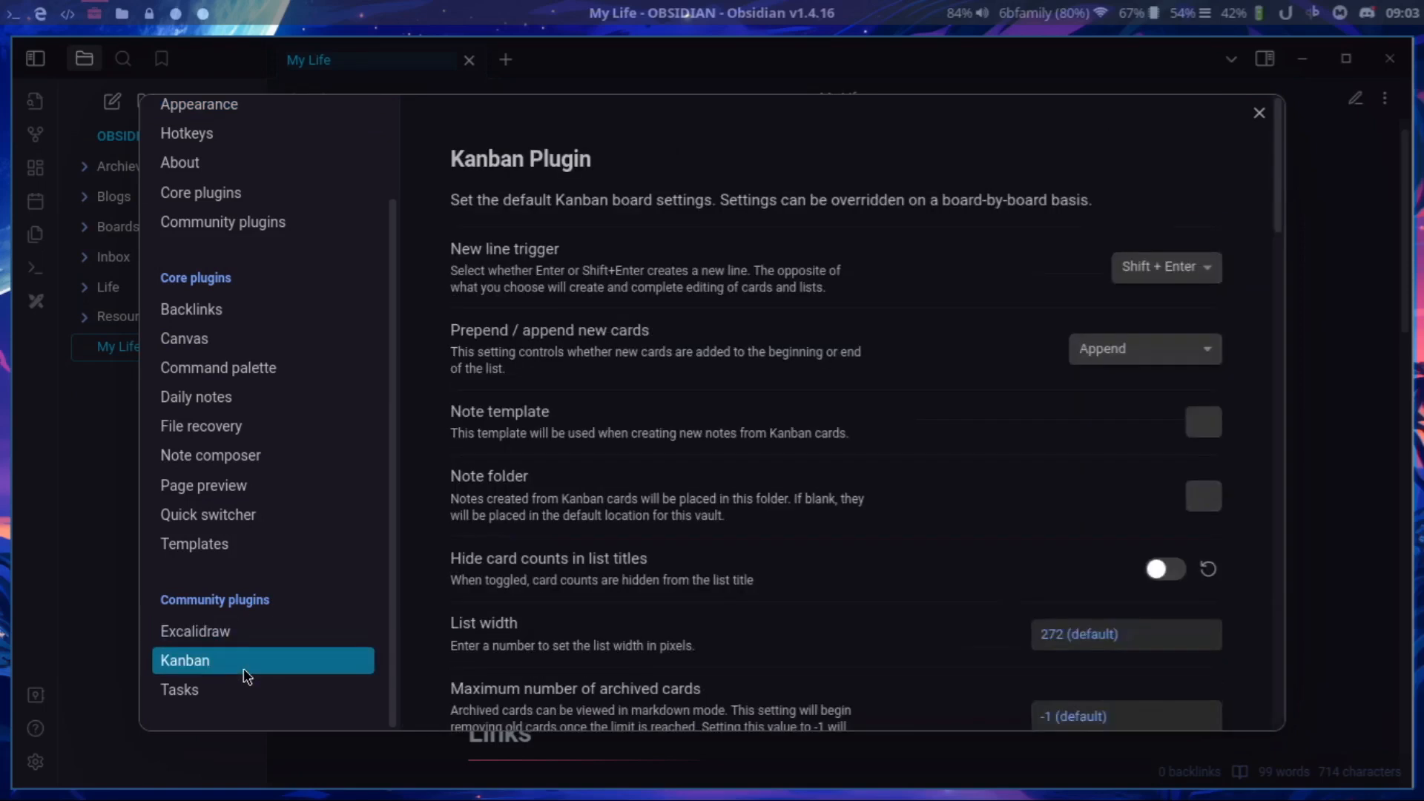
click(228, 689)
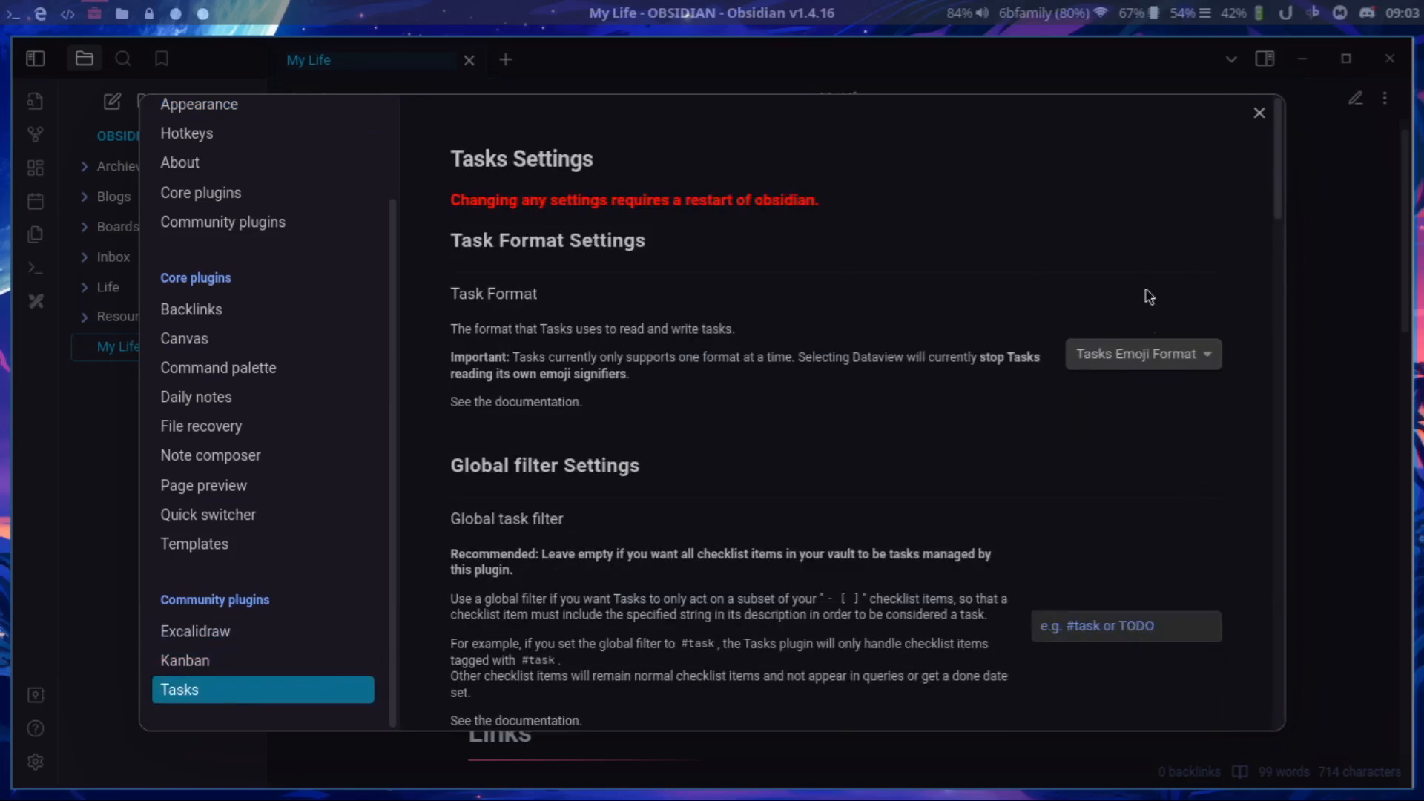
click(1260, 113)
Open the Excalidraw drawing dated 2023-07-19 from the Excalidraw folder inside Boards.
click(130, 226)
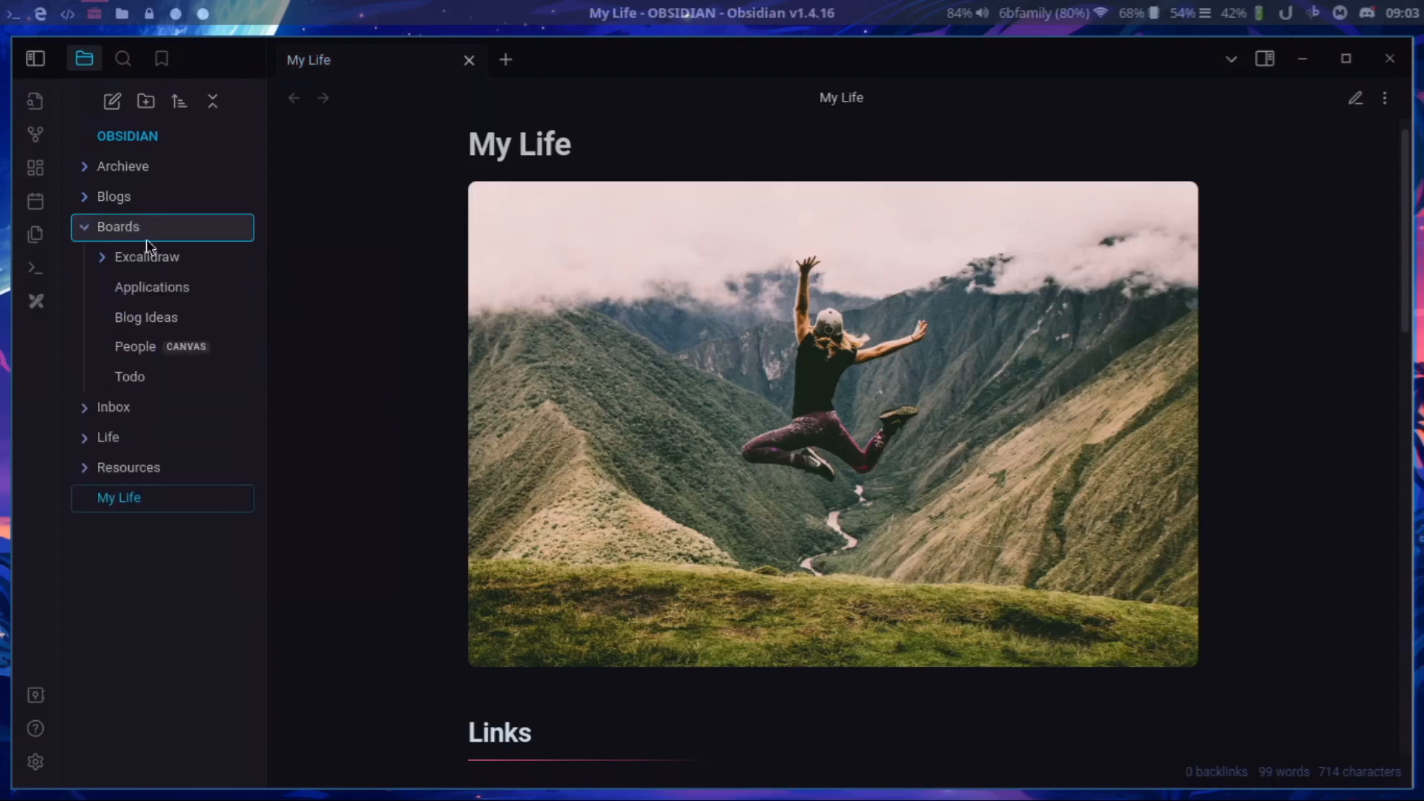
click(145, 258)
click(166, 287)
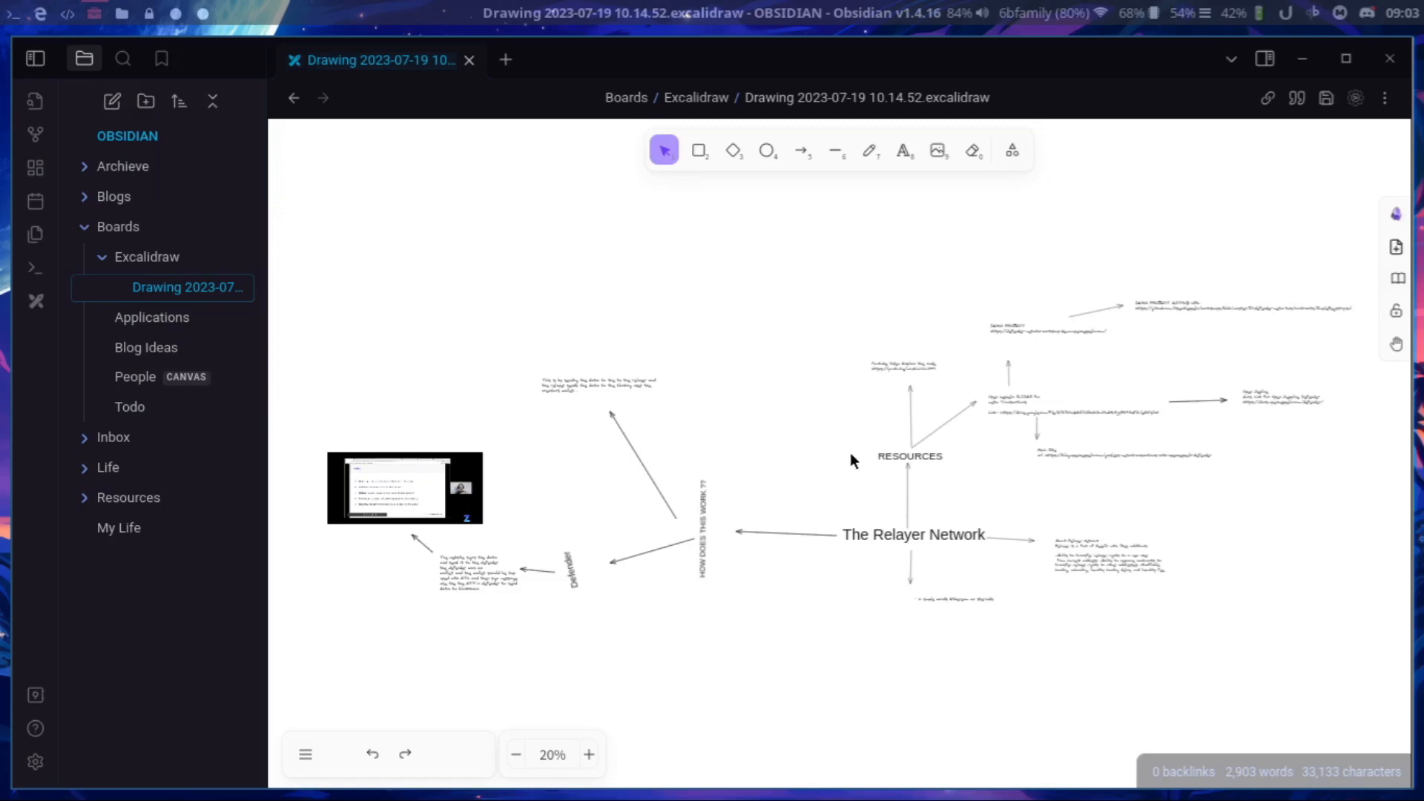
Create a new Excalidraw drawing in a new tab.
scroll(801, 444, up, 2)
scroll(802, 444, down, 2)
key(ctrl+p)
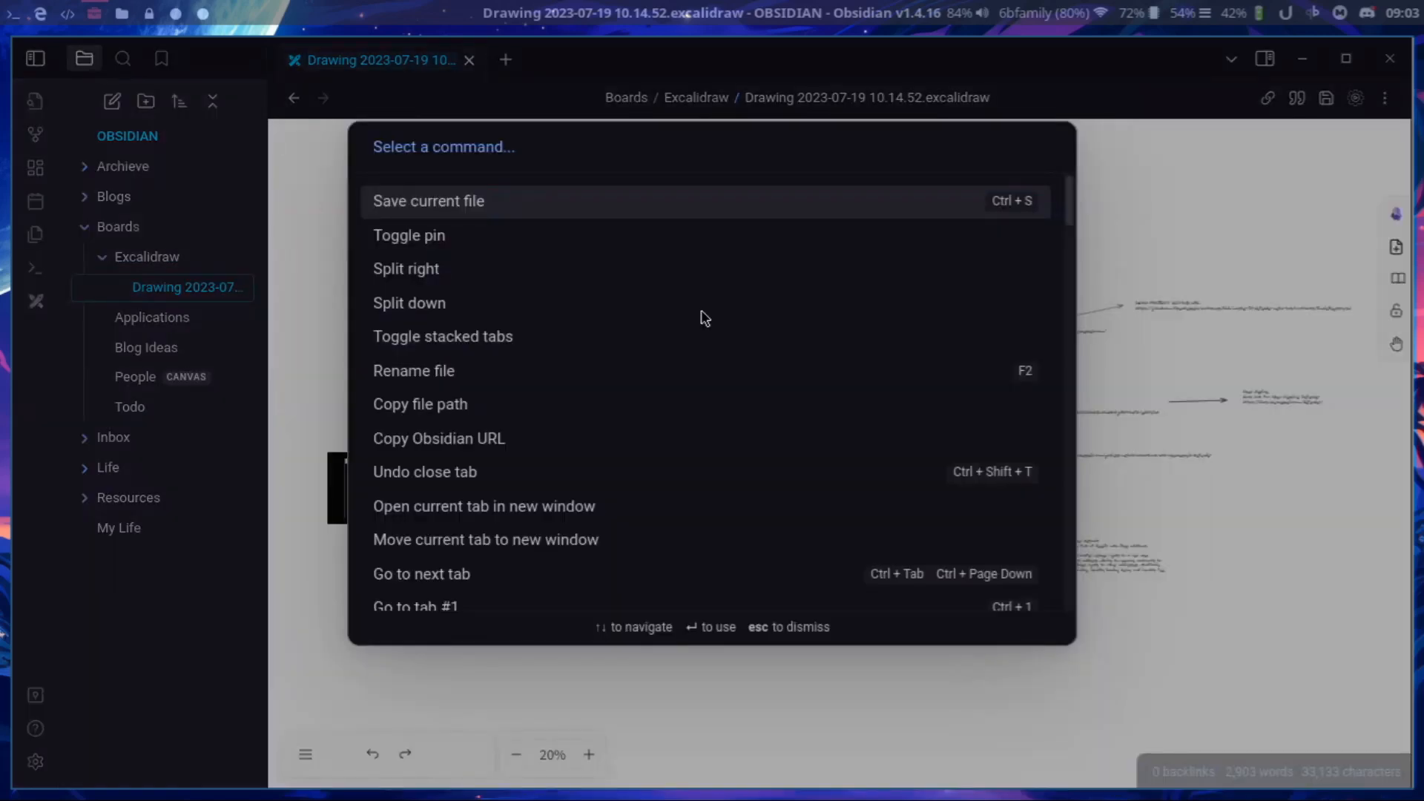
text(exca)
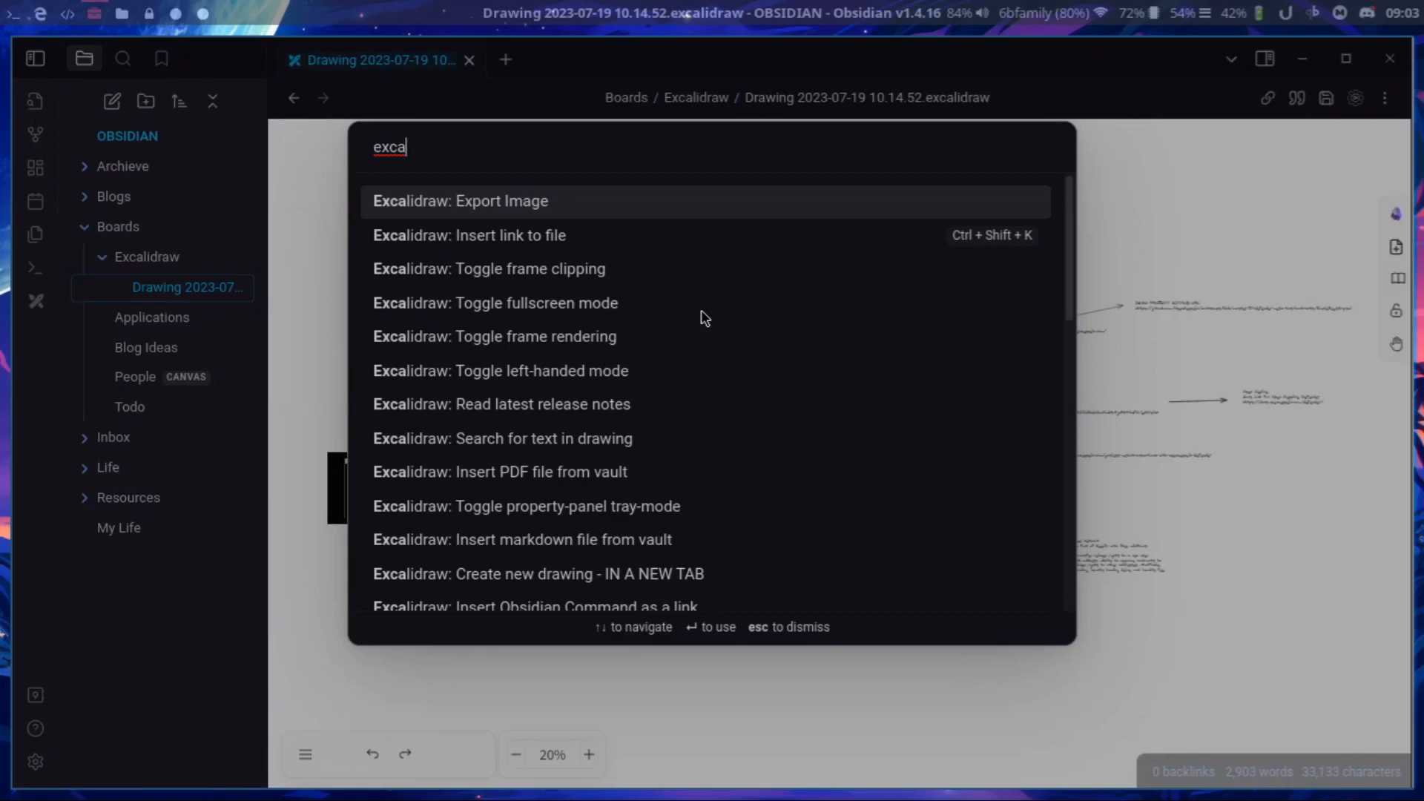
text(lidraw)
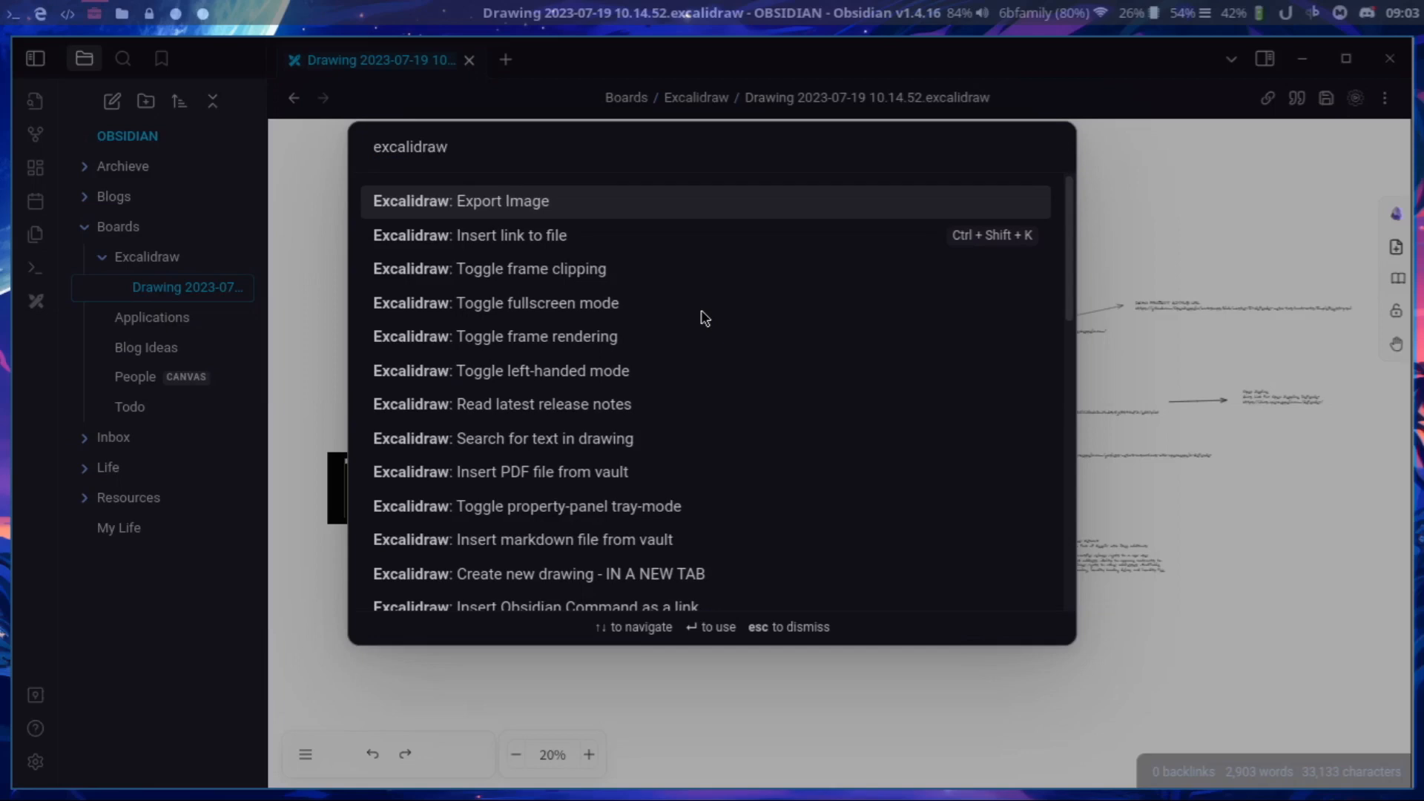
text( new)
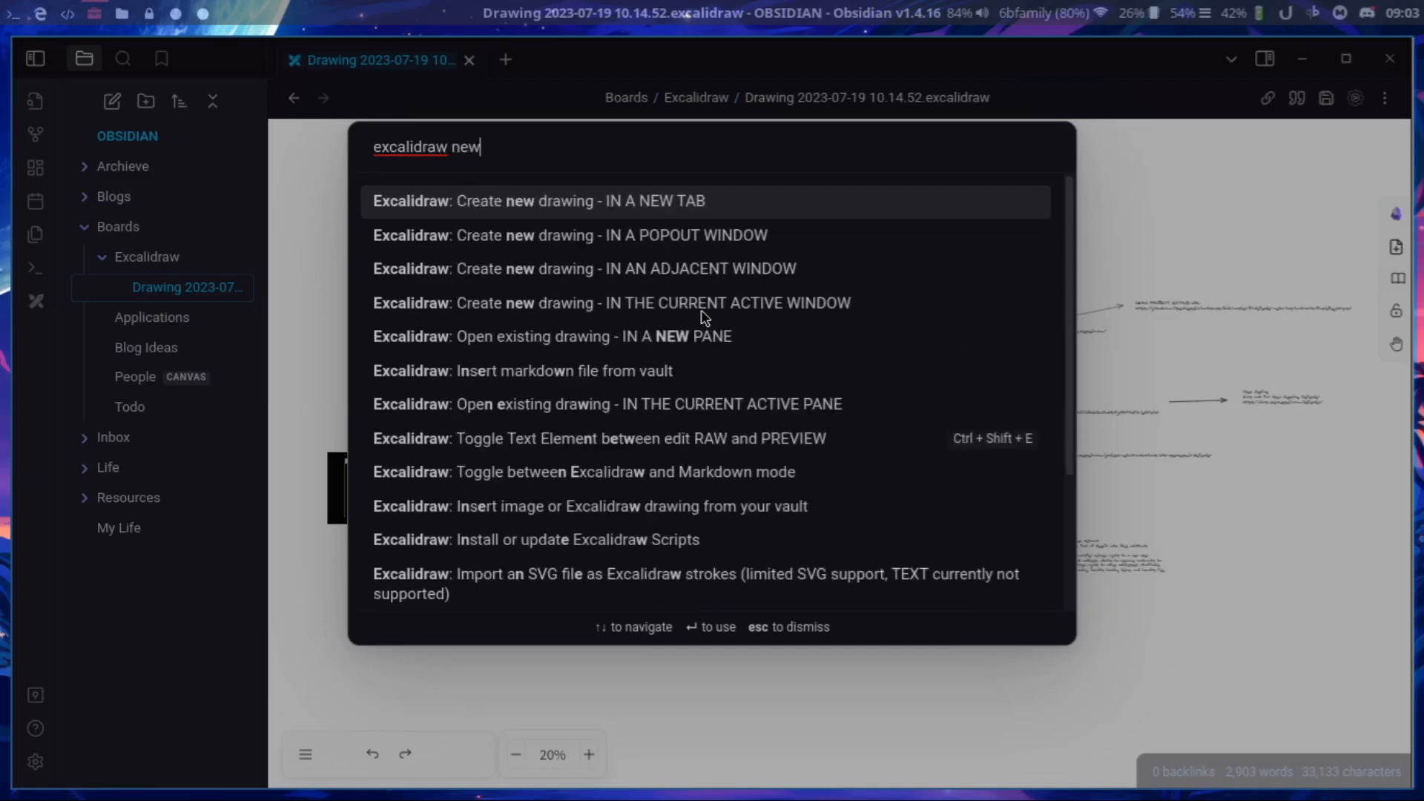
key(Return)
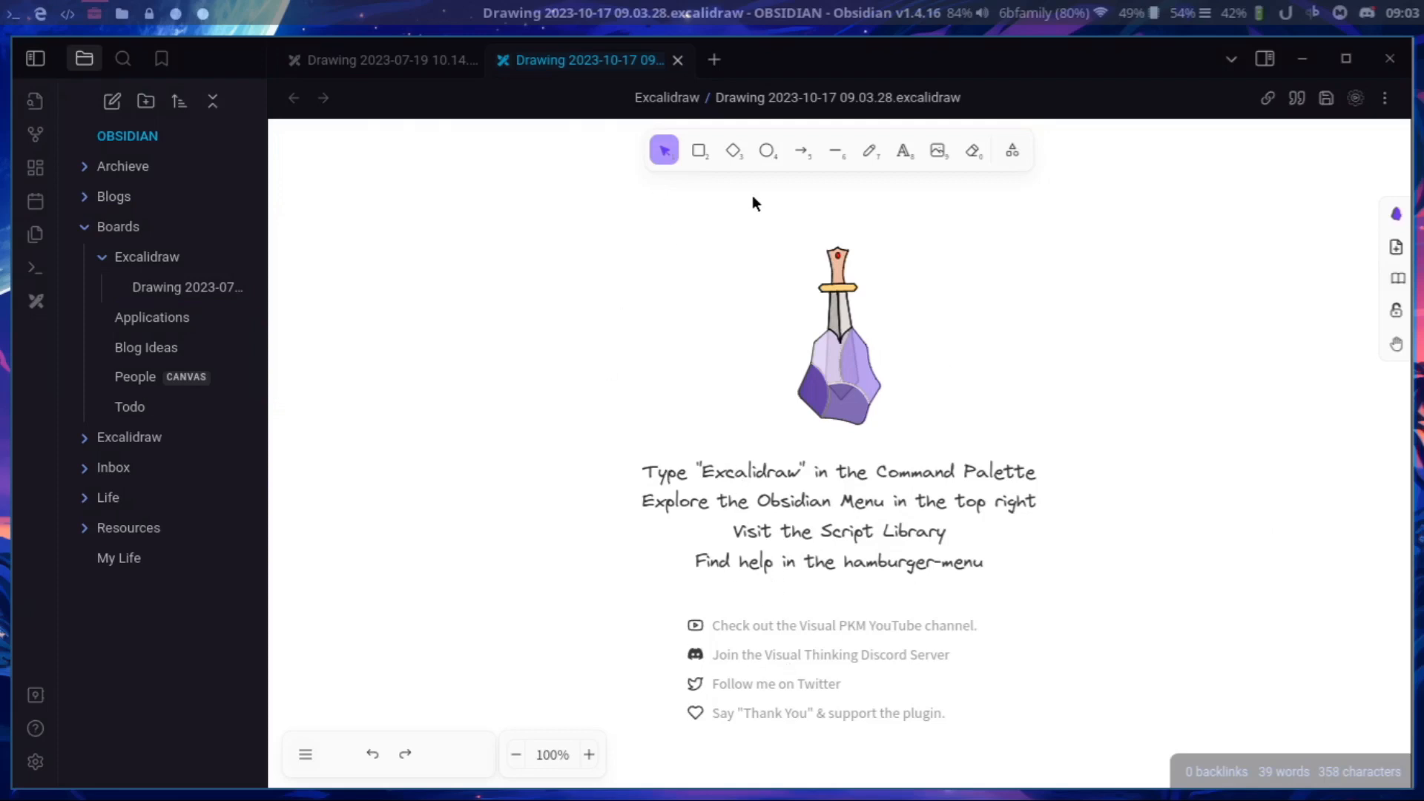
Sketch a diamond on the blank canvas and an arrow sloping down to the right beside it.
drag(420, 304, 595, 436)
click(732, 151)
drag(442, 293, 571, 392)
drag(654, 446, 649, 441)
click(802, 151)
drag(818, 304, 1054, 392)
Add the text "mklklhjk hjhjh" below the arrow, save the drawing and close it.
click(903, 150)
click(807, 384)
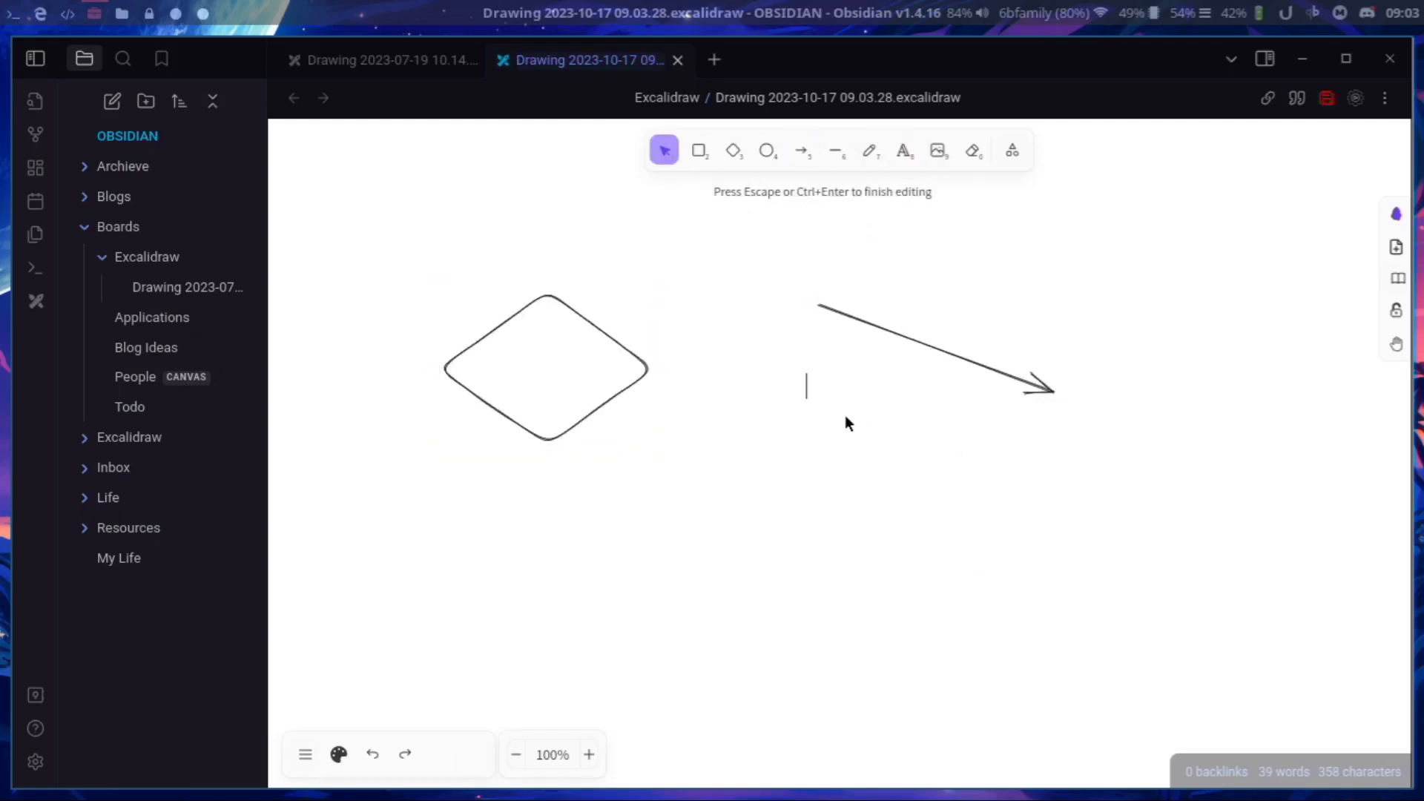
text(mklklhjk hjhjh)
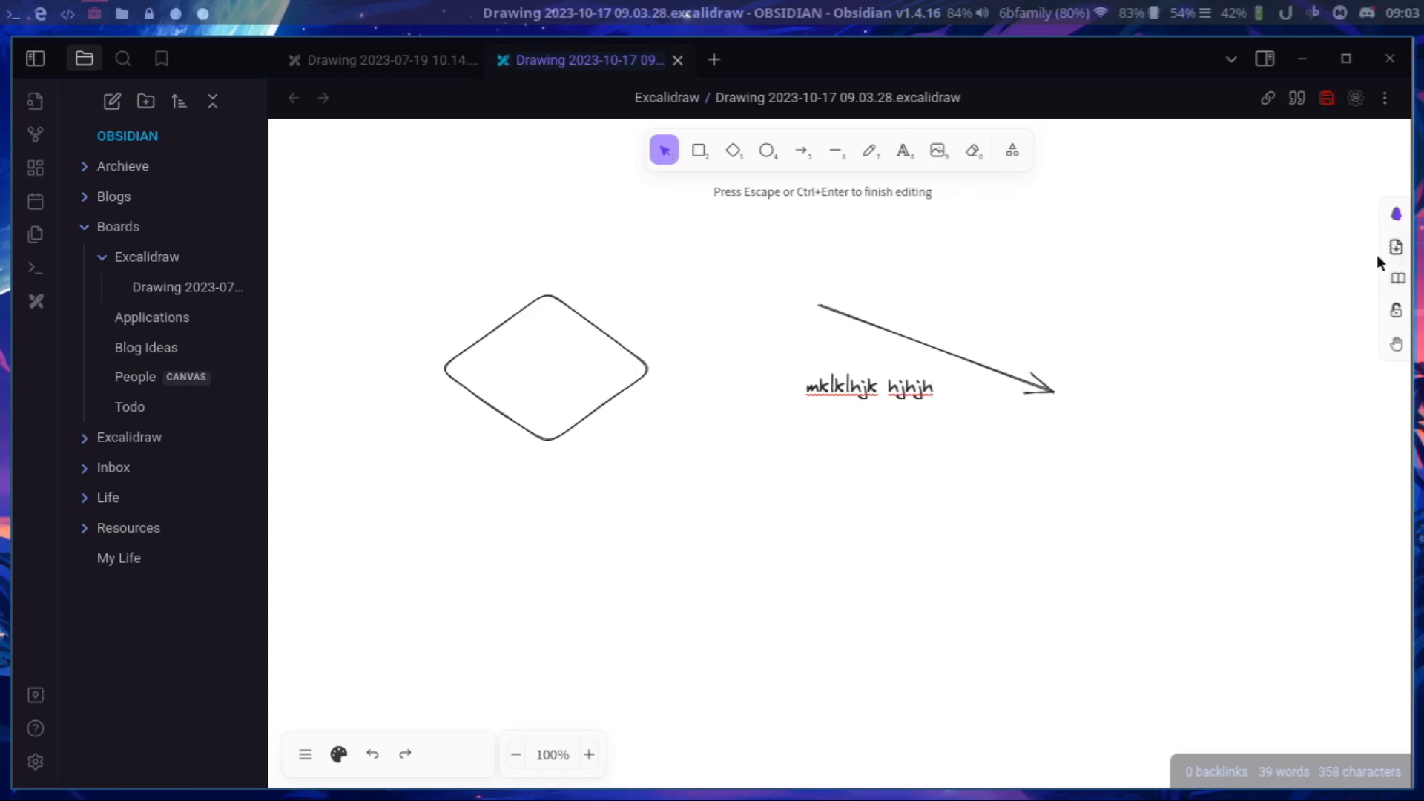
click(1326, 98)
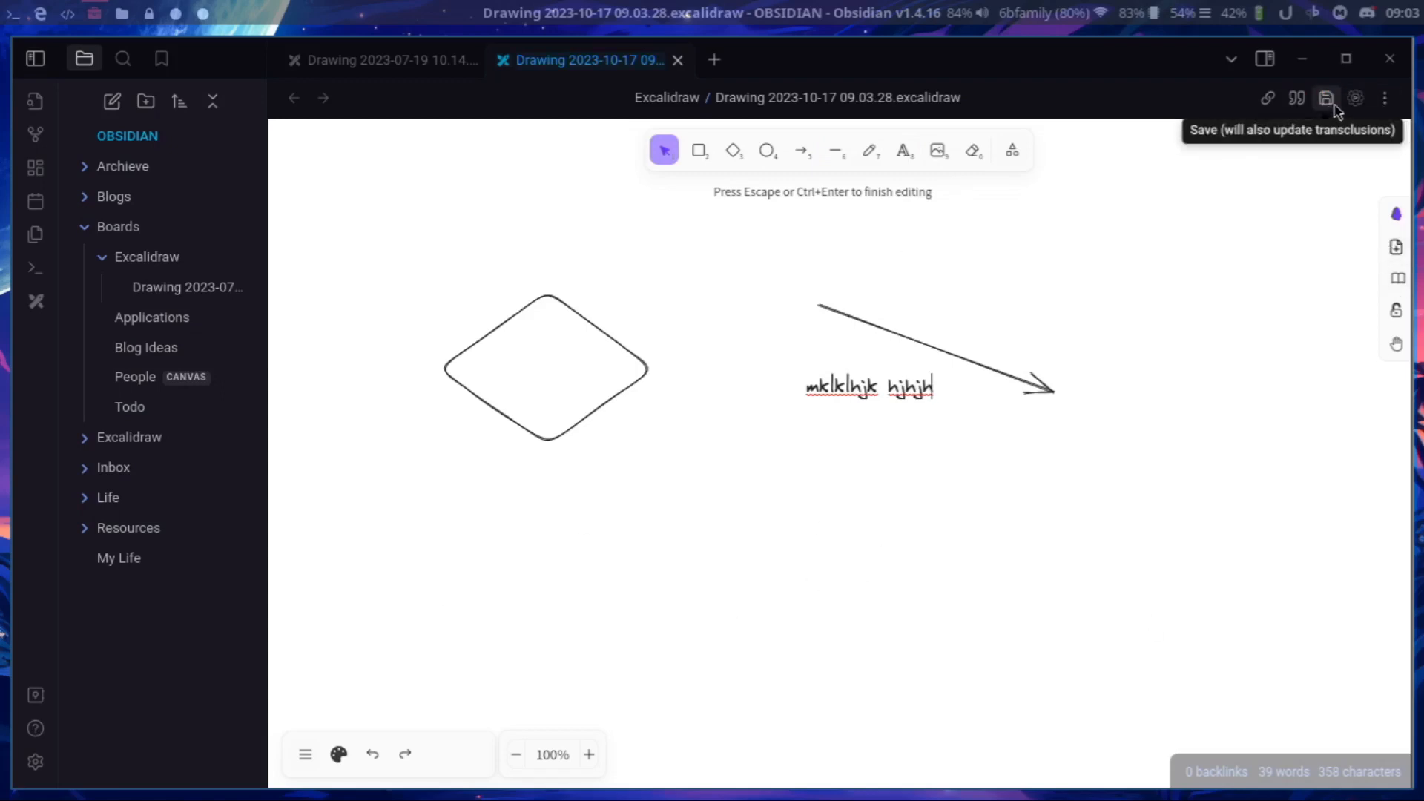
click(1356, 100)
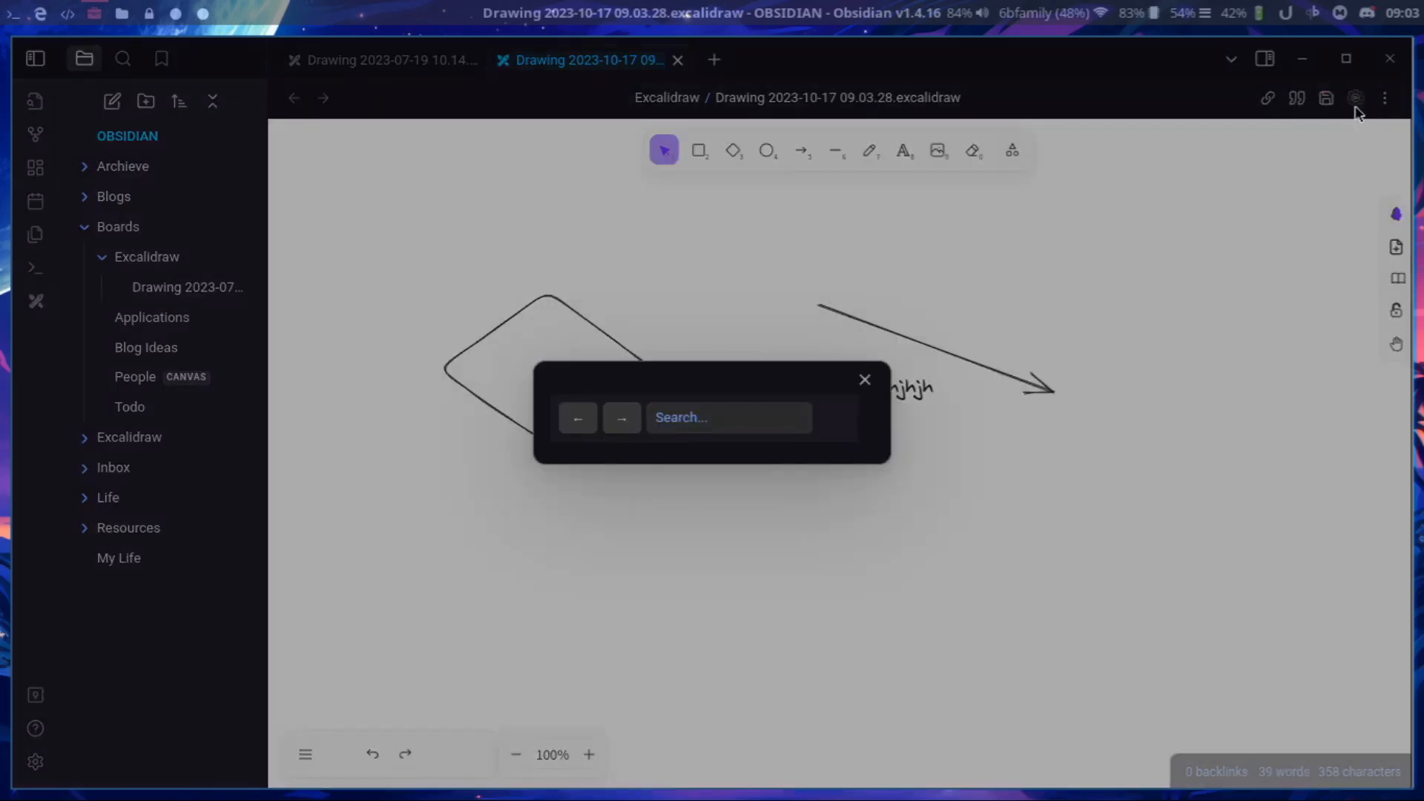
click(874, 381)
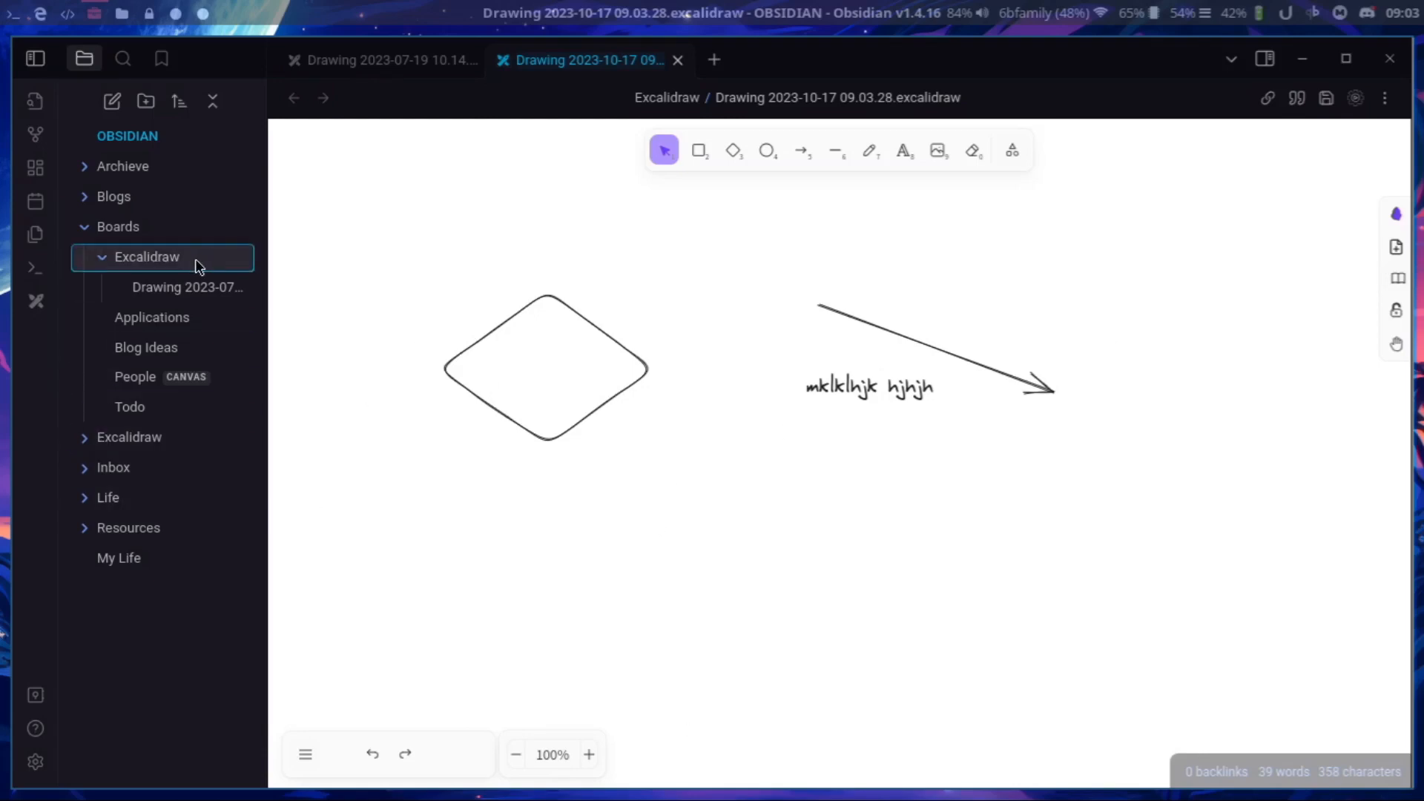
click(677, 59)
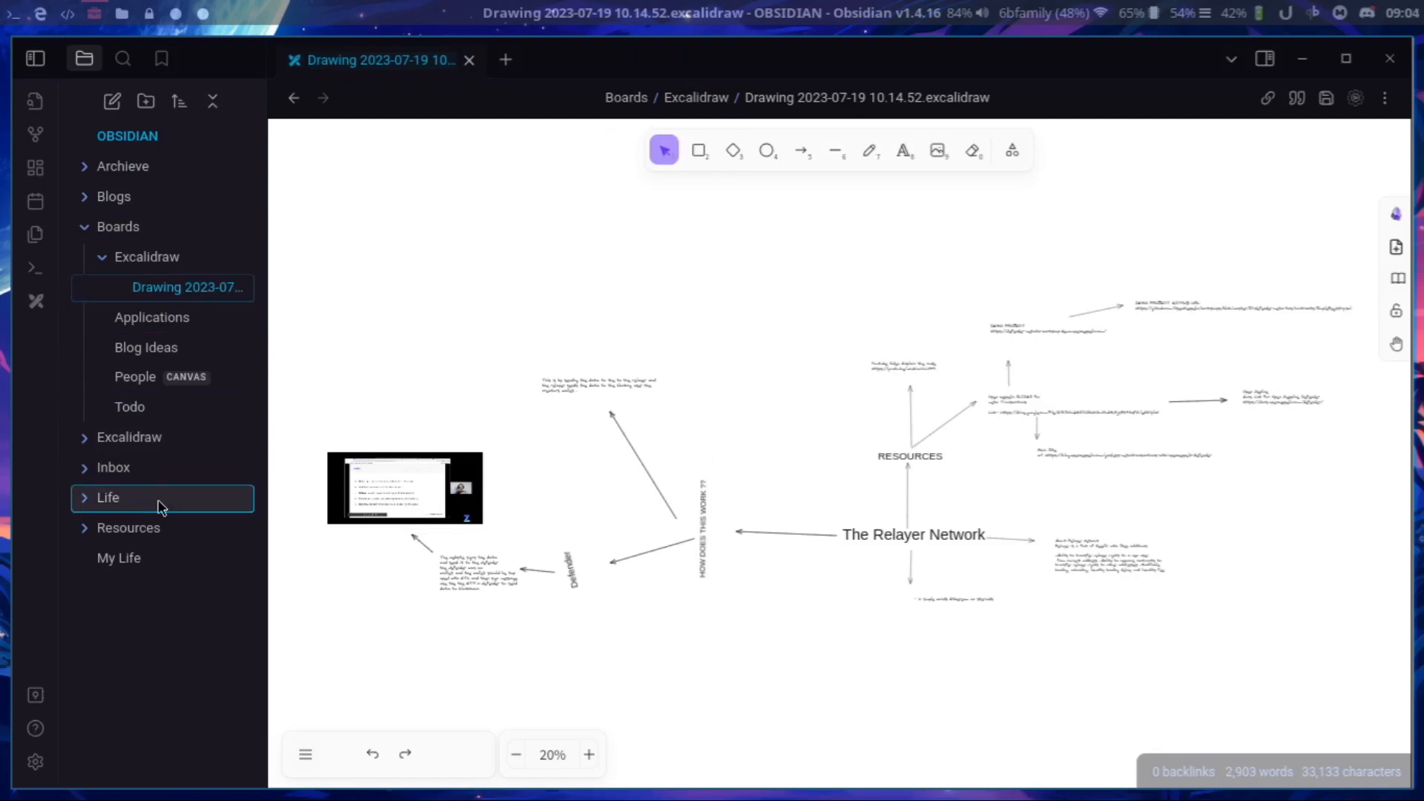
Open the Blog Ideas board in the Boards folder and look through its lists from Ideas to Done.
click(130, 252)
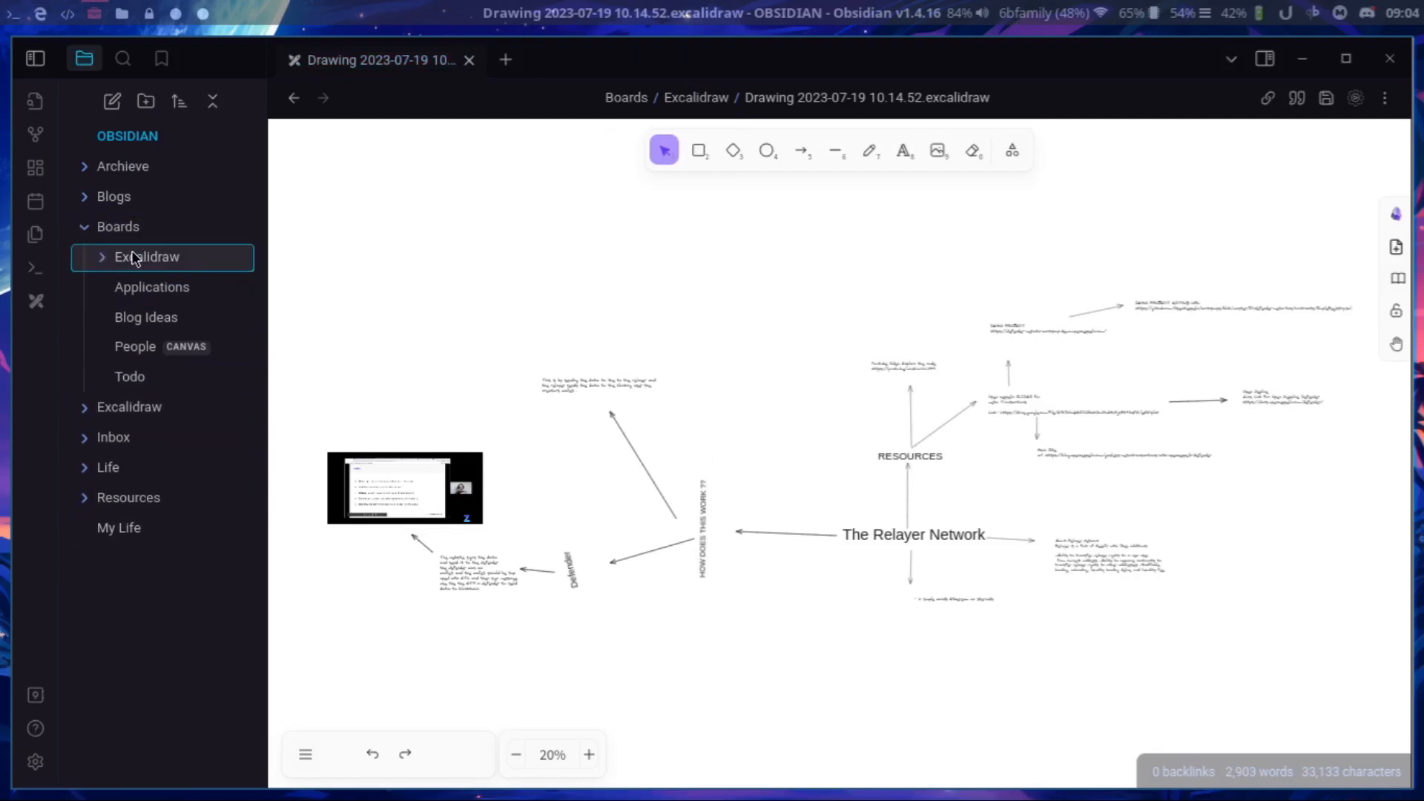
click(151, 327)
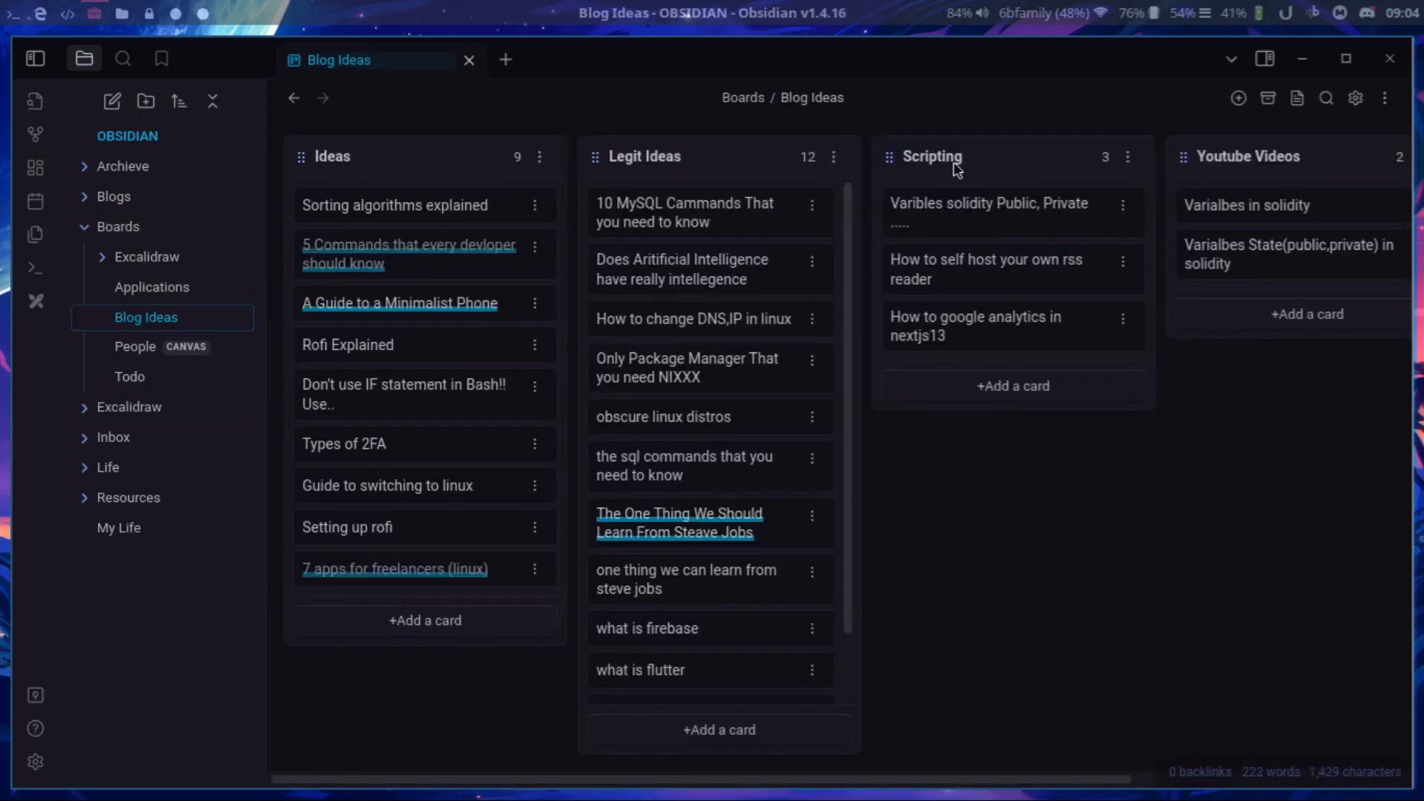
drag(972, 237, 1033, 238)
drag(926, 779, 1202, 779)
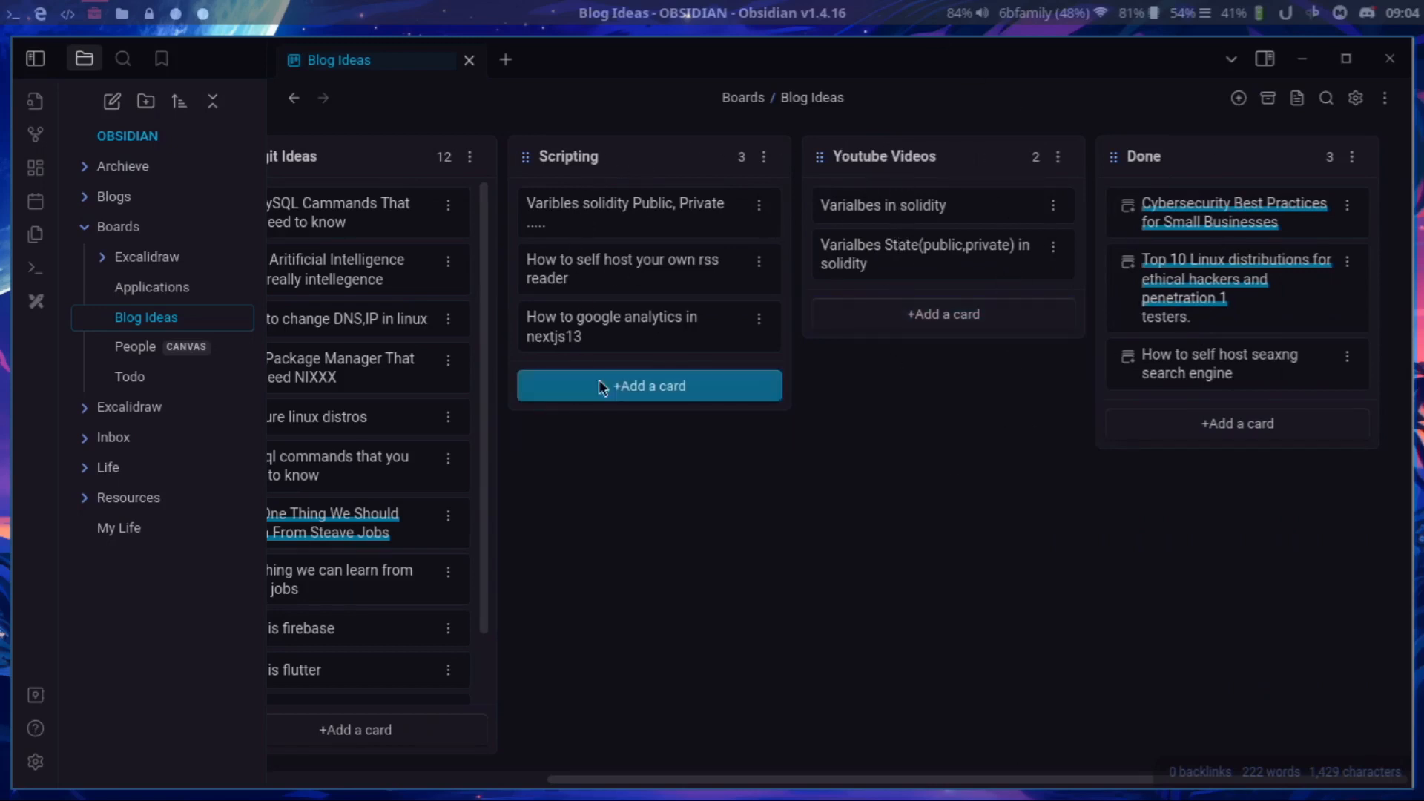
drag(662, 786, 357, 790)
scroll(662, 509, down, 2)
scroll(666, 507, up, 2)
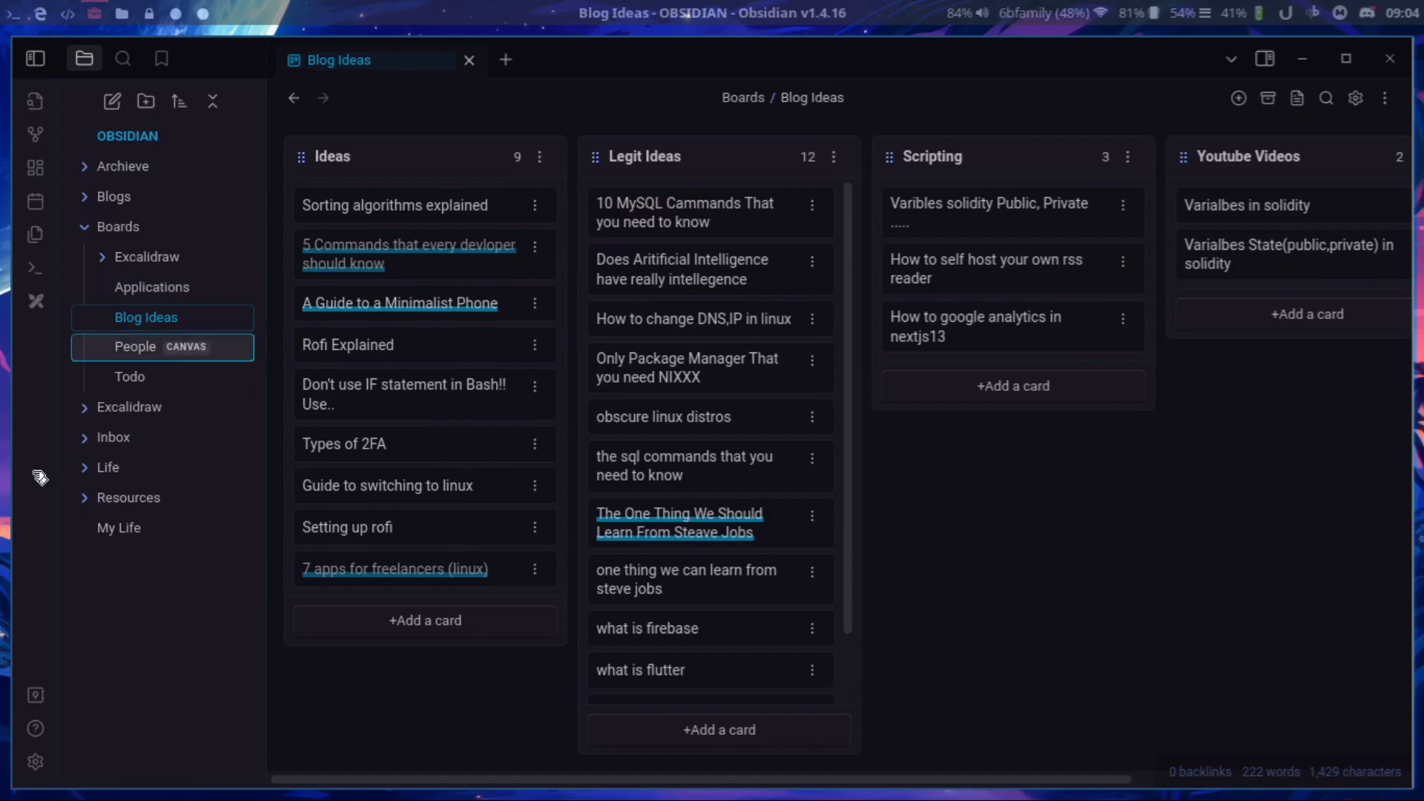
Open the Todo board and move the Osm Kerala Website card from Project List to Doing.
click(120, 379)
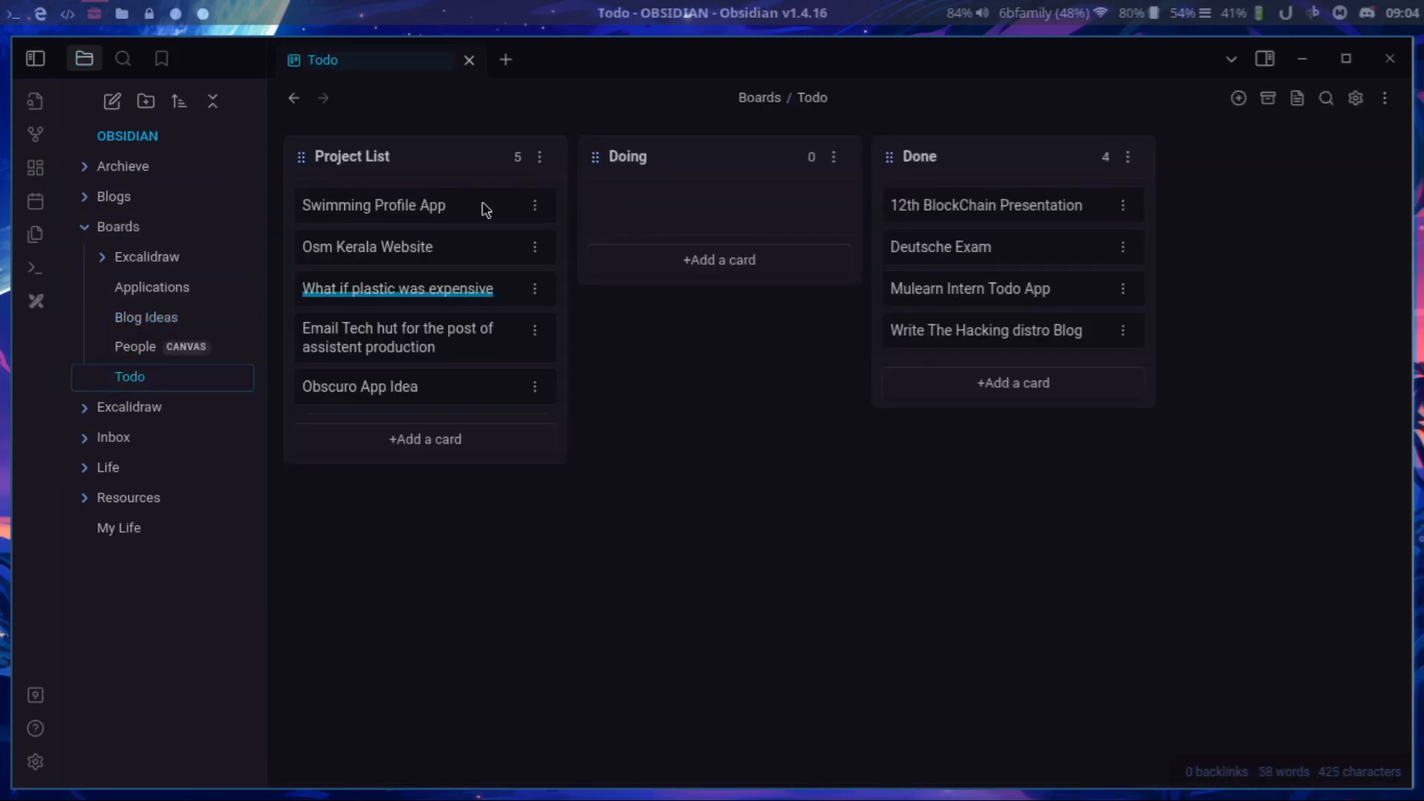
drag(391, 204, 349, 209)
drag(1056, 216, 976, 223)
drag(549, 245, 693, 169)
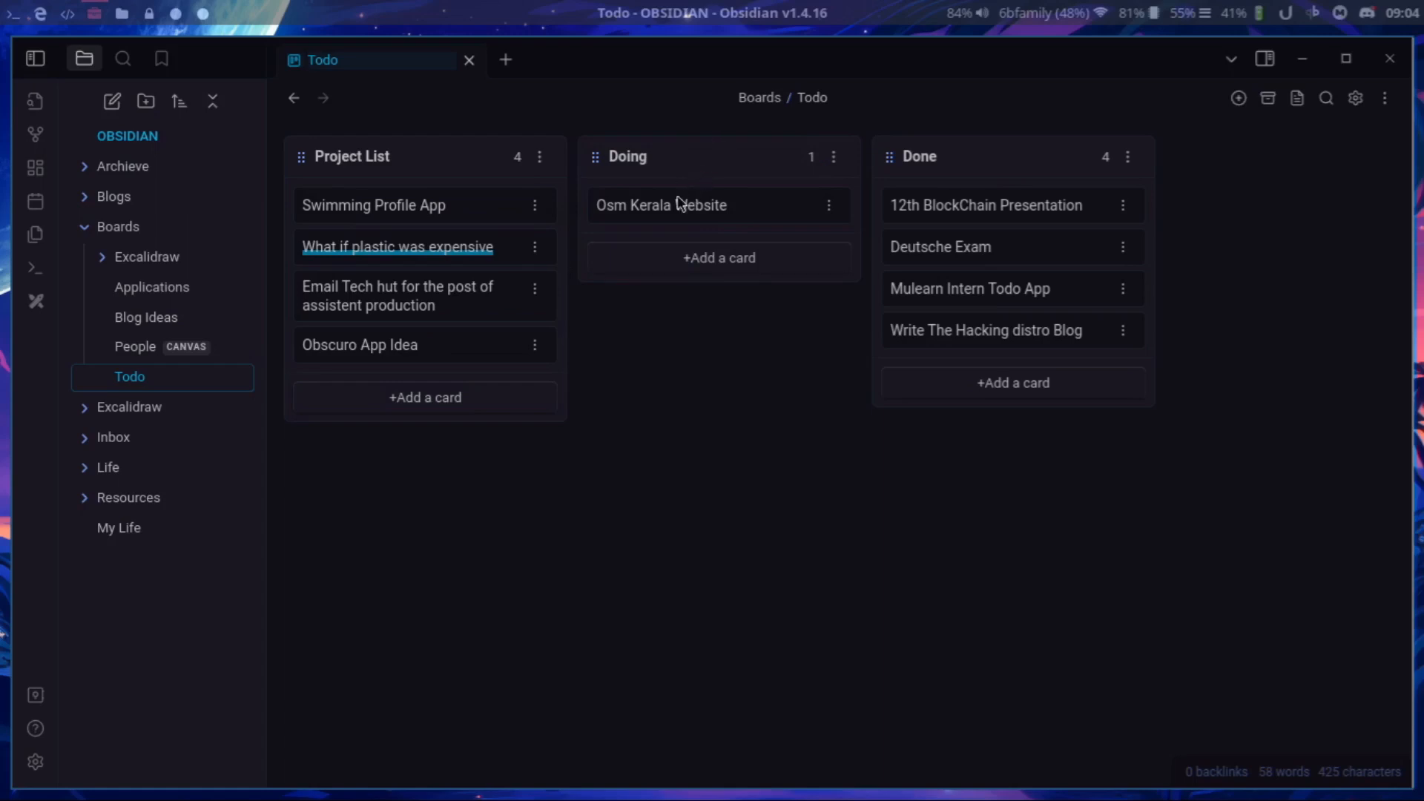
View the People canvas and return to the Blog Ideas board.
click(132, 345)
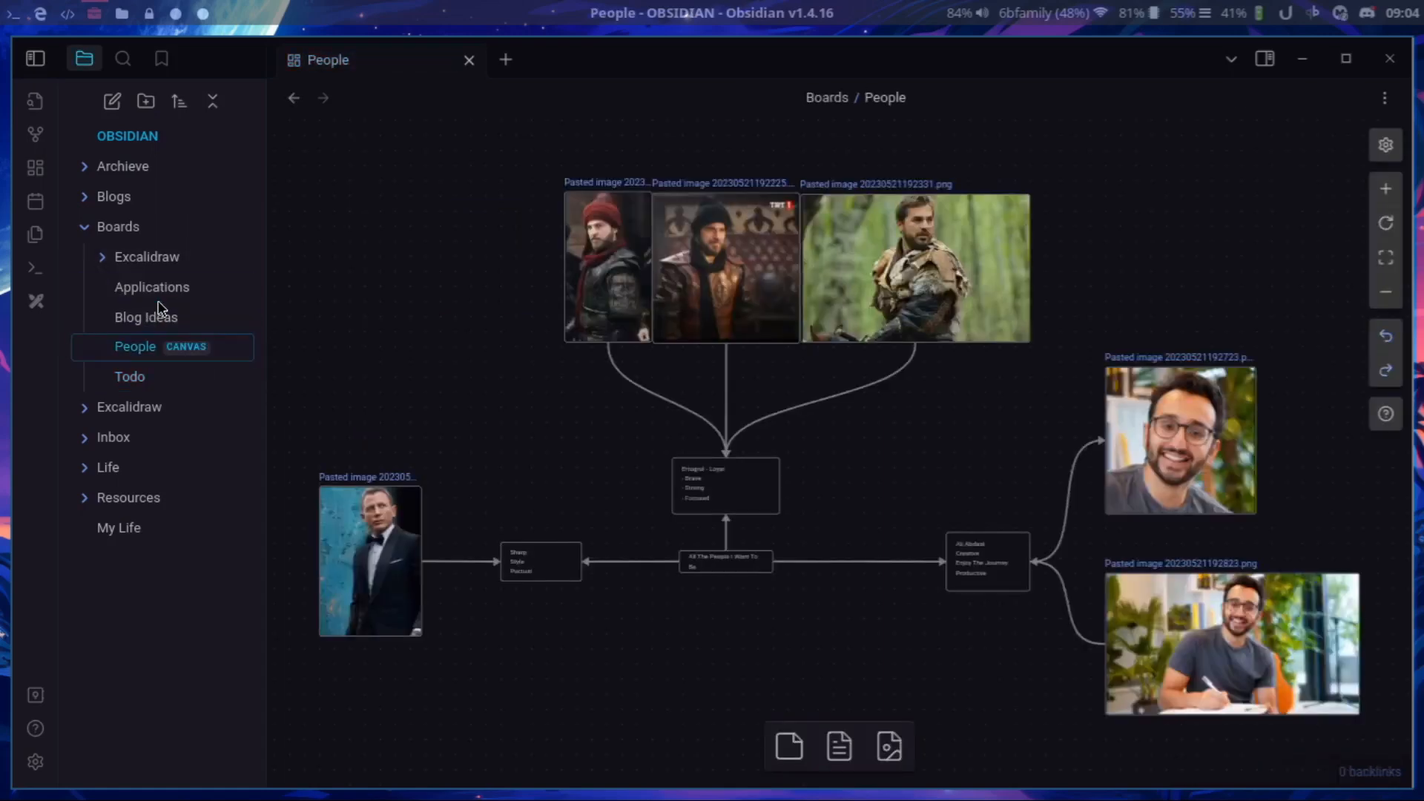
click(149, 318)
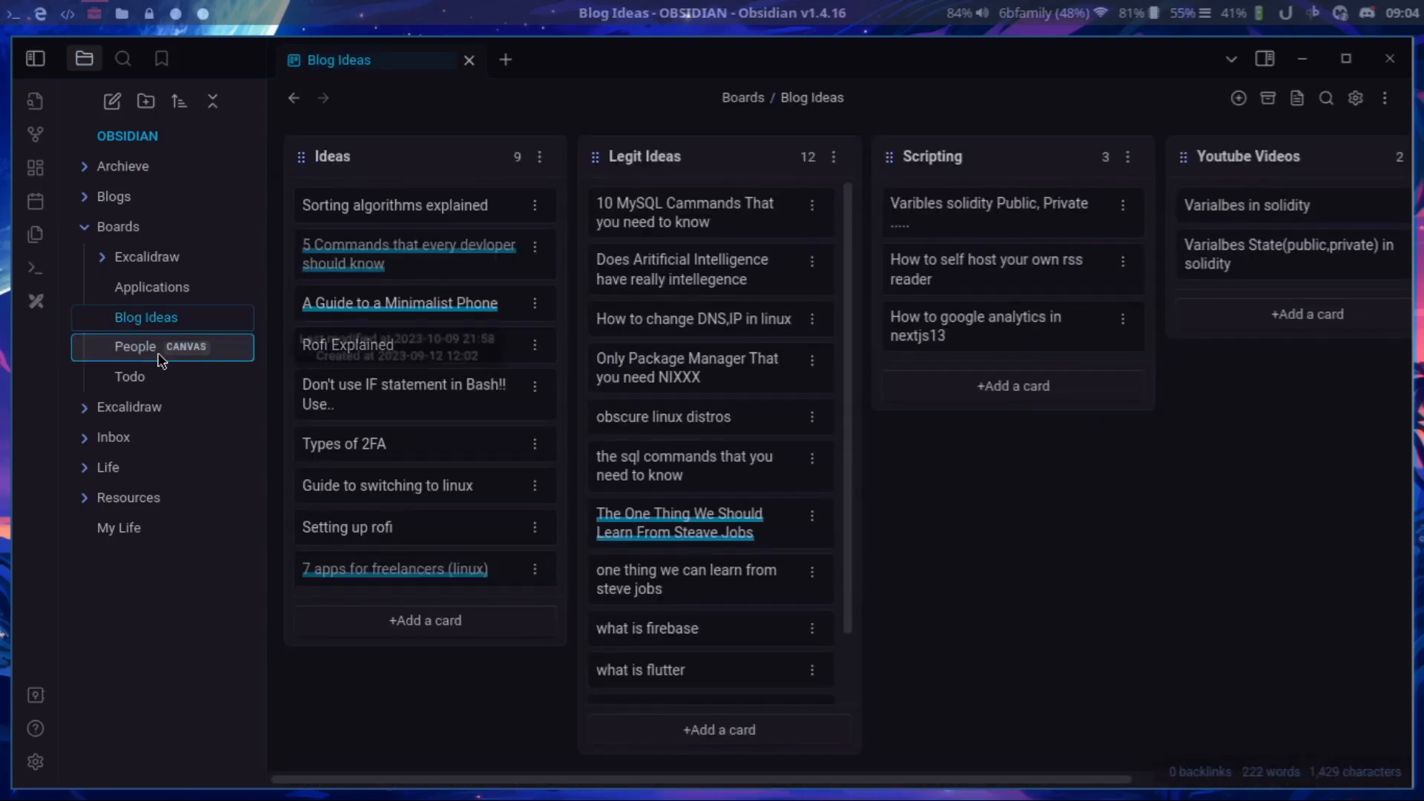
Open the Applications board and move the Tic Tac Toe card above Snake Game in Draft Project List.
click(170, 289)
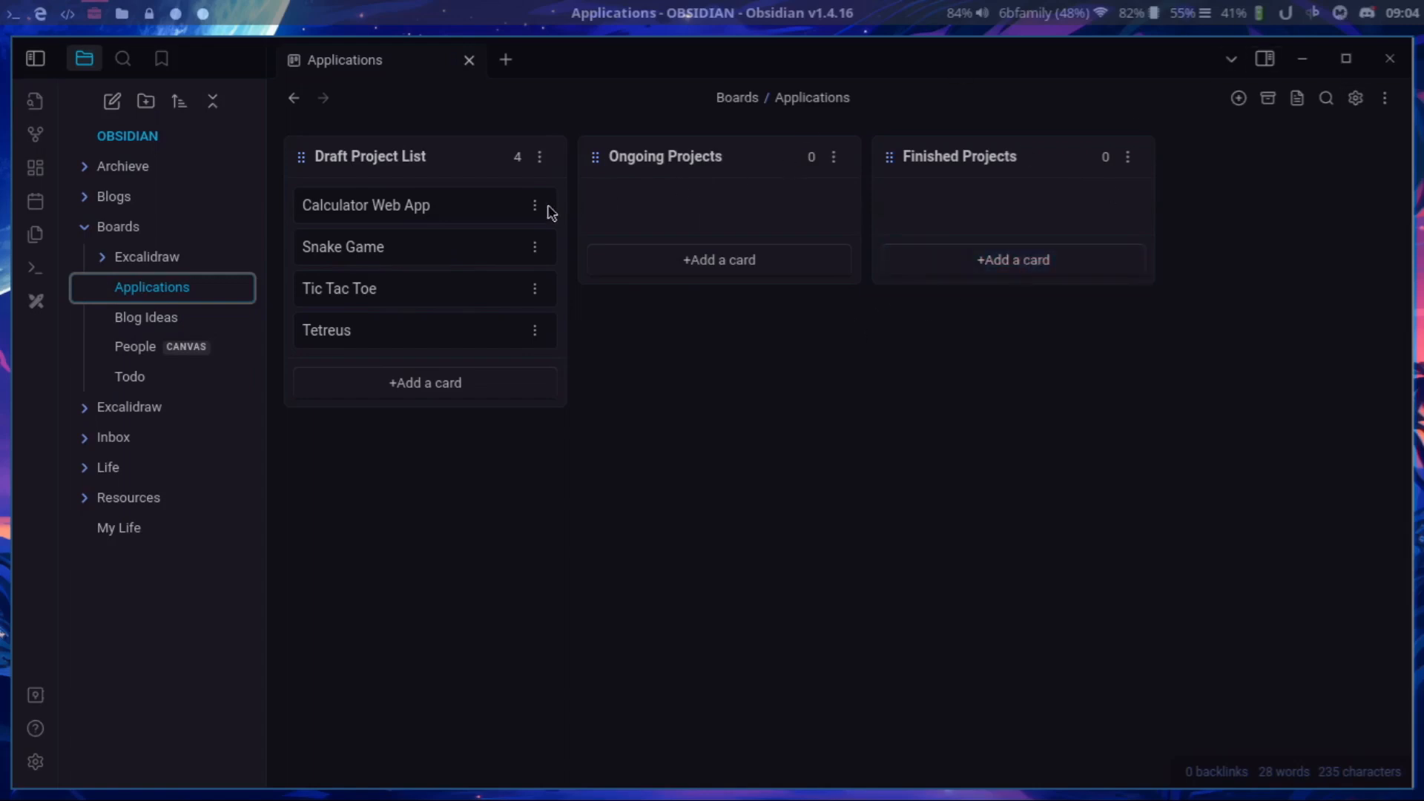
drag(458, 226, 394, 223)
drag(404, 289, 327, 239)
Open the 2023-10-17 drawing in the top-level Excalidraw folder and delete it from the vault.
click(163, 228)
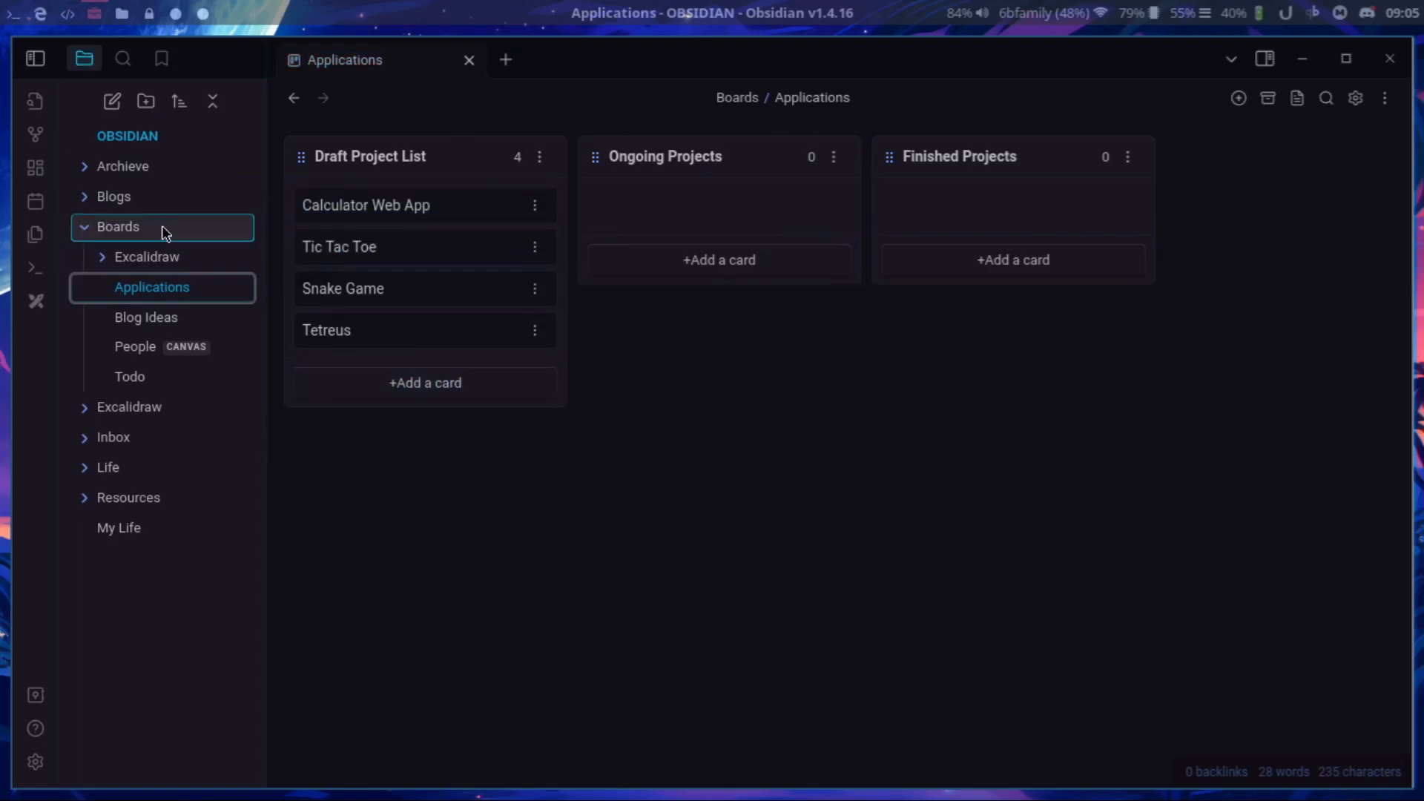
click(150, 259)
click(149, 289)
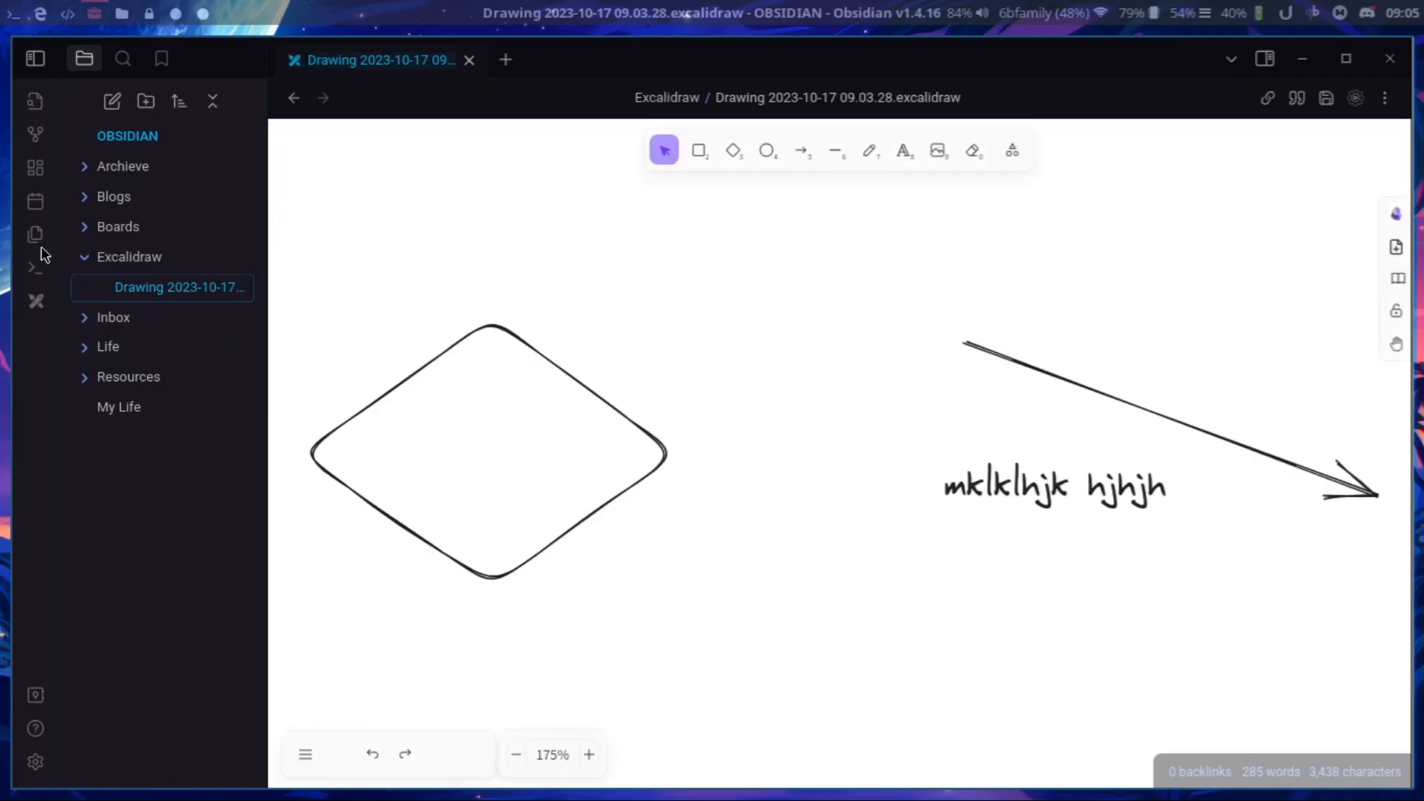
right_click(165, 284)
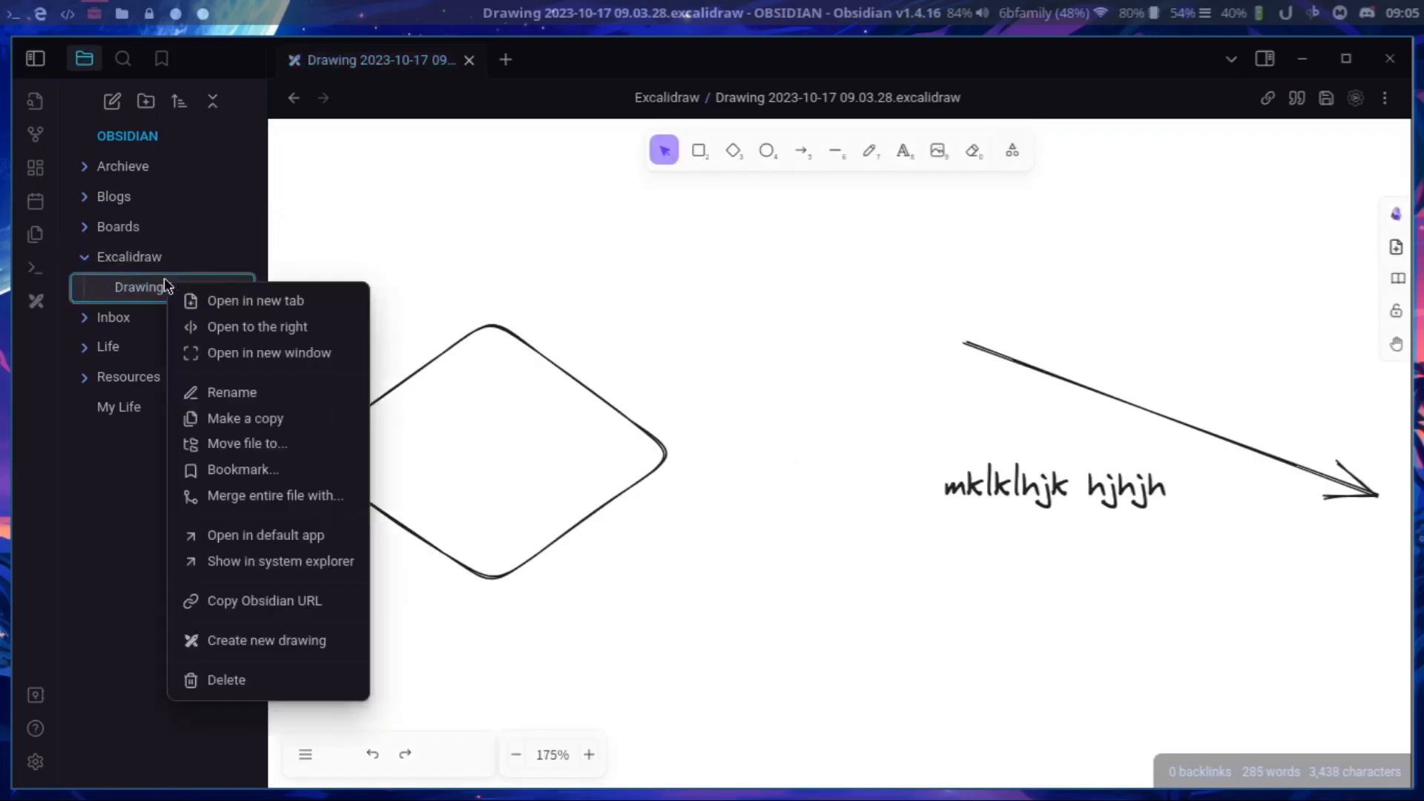
click(295, 683)
click(878, 484)
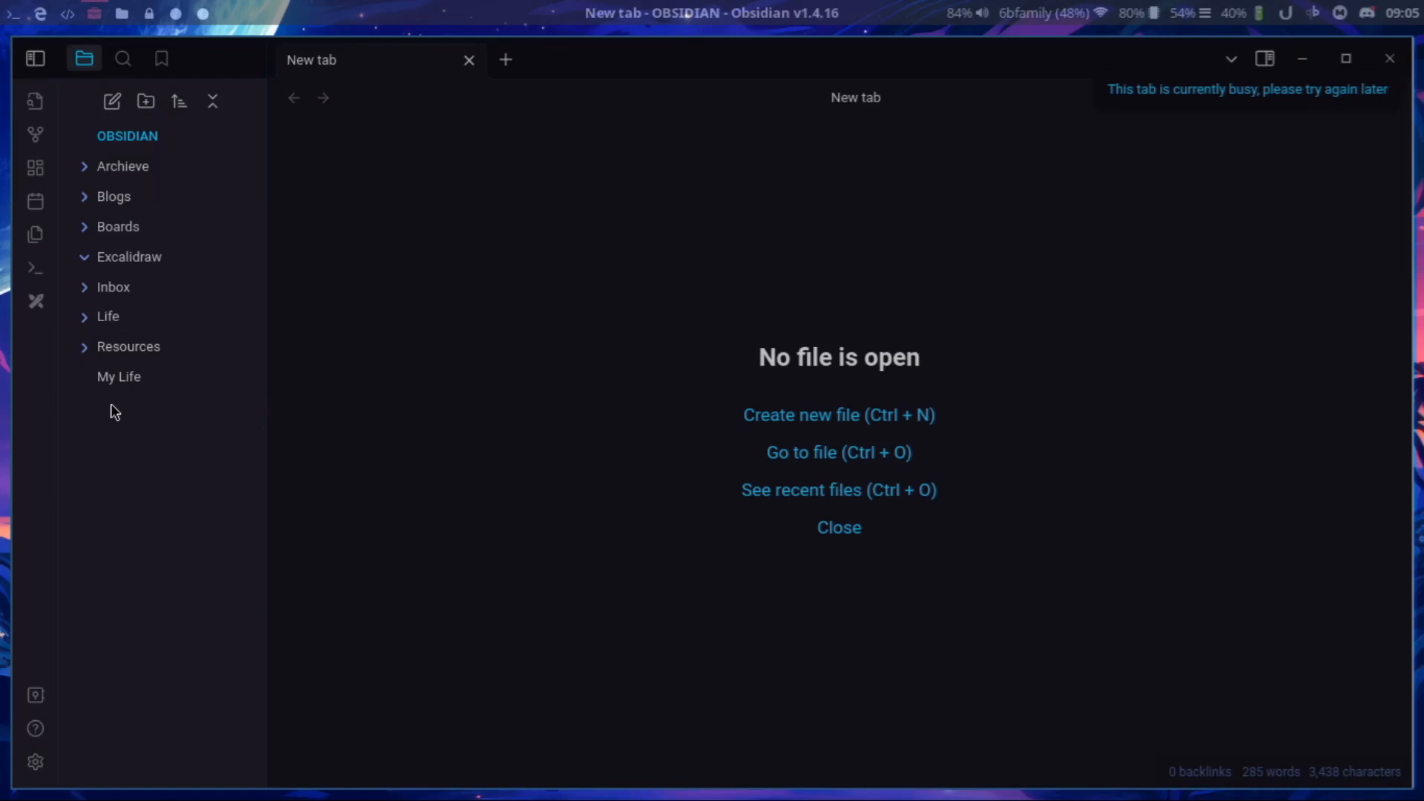
Open the My Life note and check the Tasks plugin's settings, then close them.
click(140, 376)
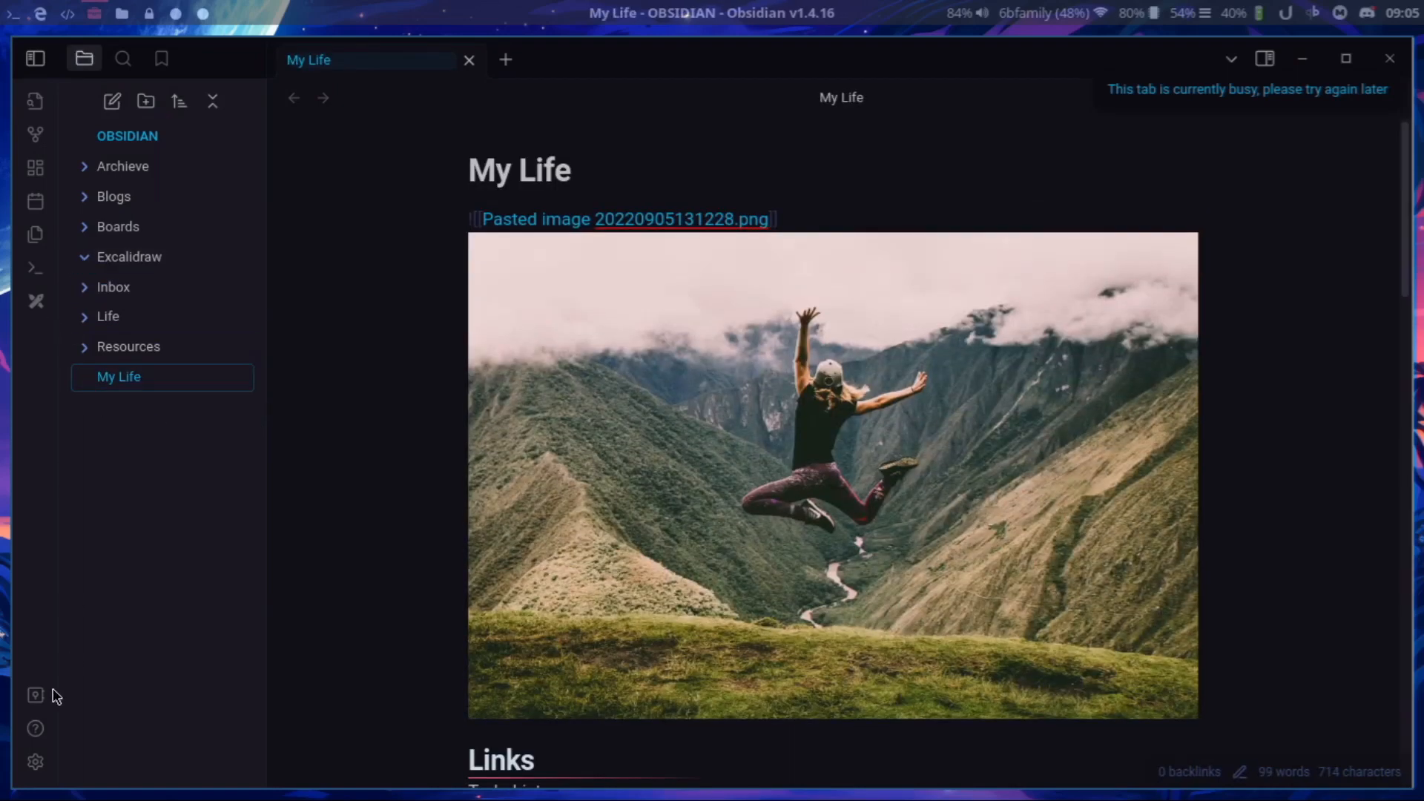
click(36, 760)
scroll(201, 586, down, 4)
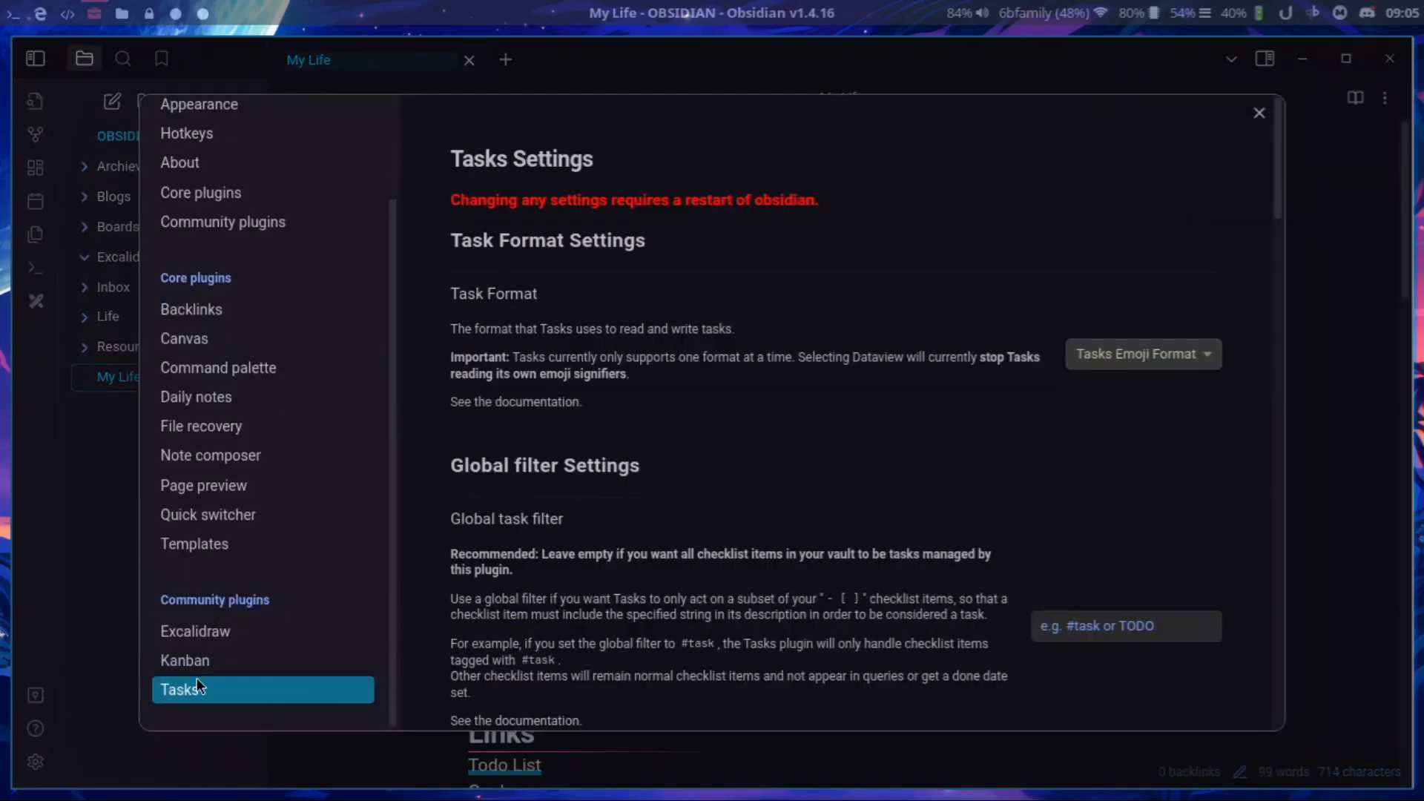
click(1255, 113)
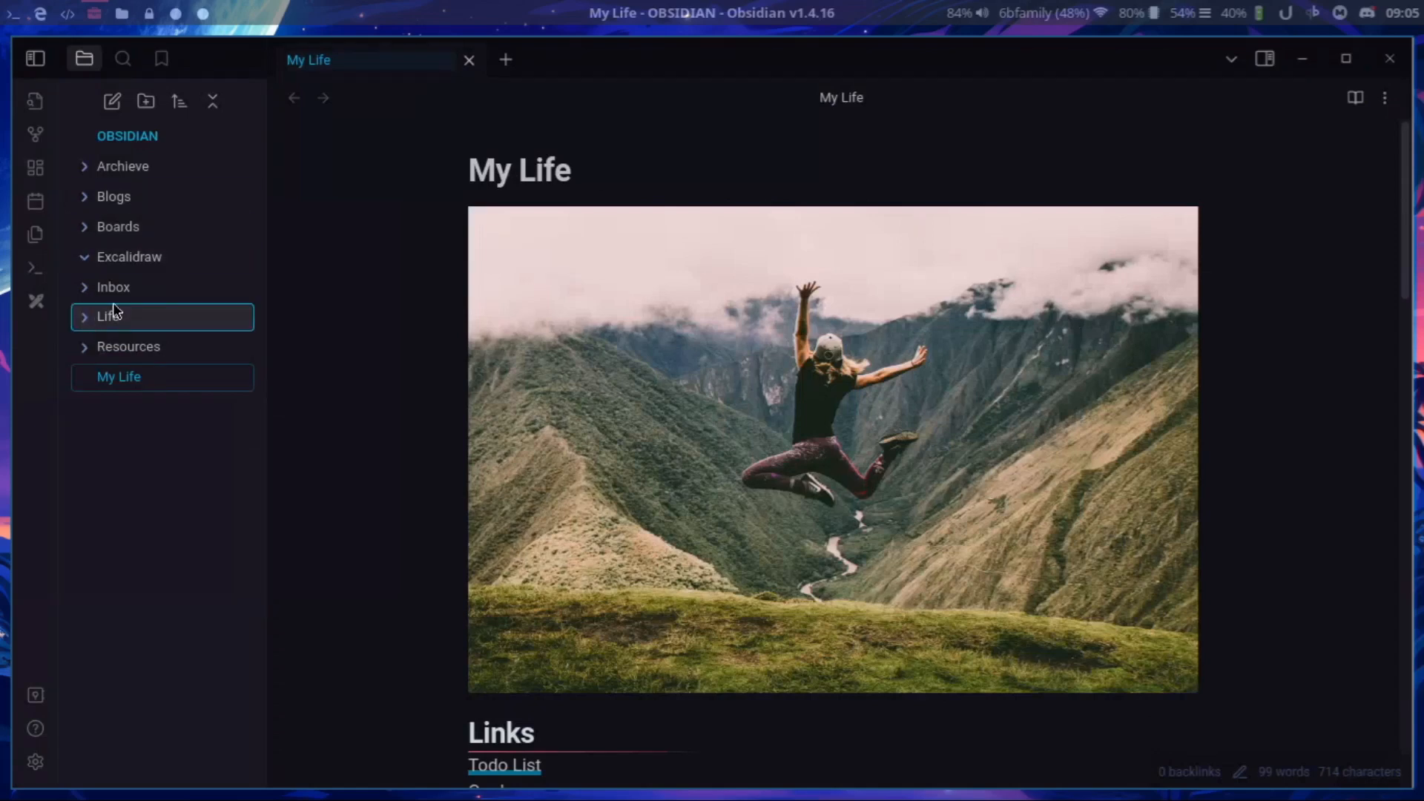
Open the Todo List note from the Inbox folder, leaving the Boards and Life folders collapsed.
click(120, 227)
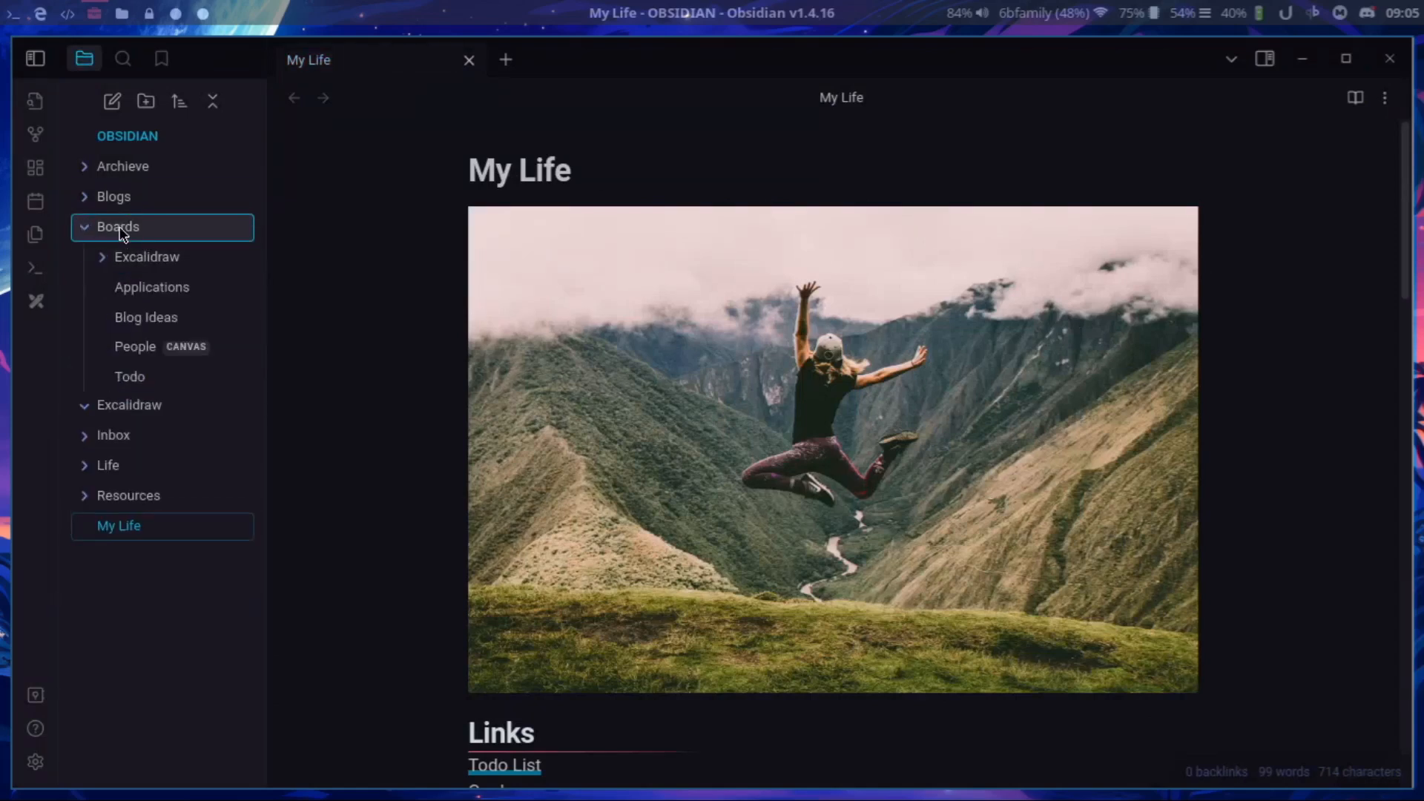
click(119, 227)
click(110, 288)
click(157, 529)
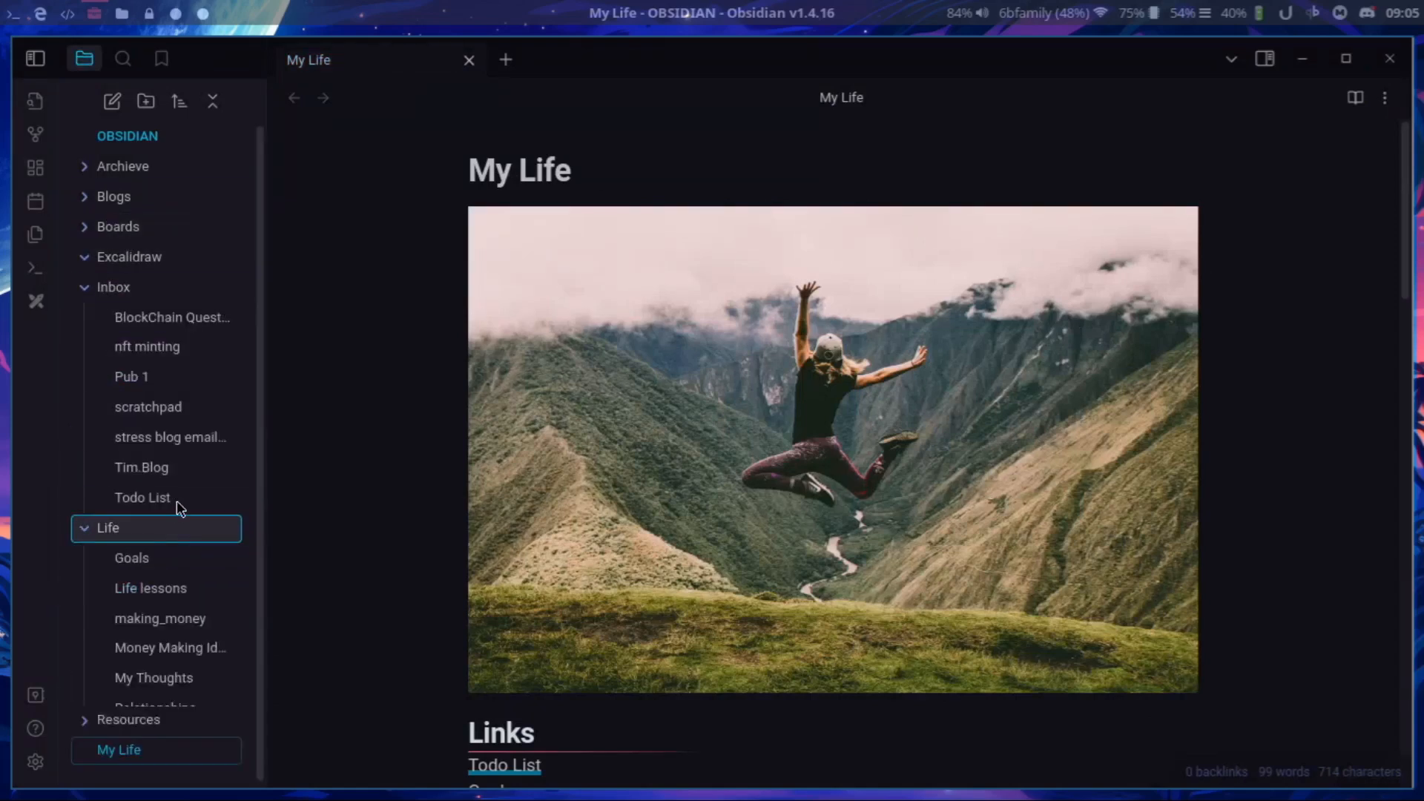
click(167, 497)
click(158, 526)
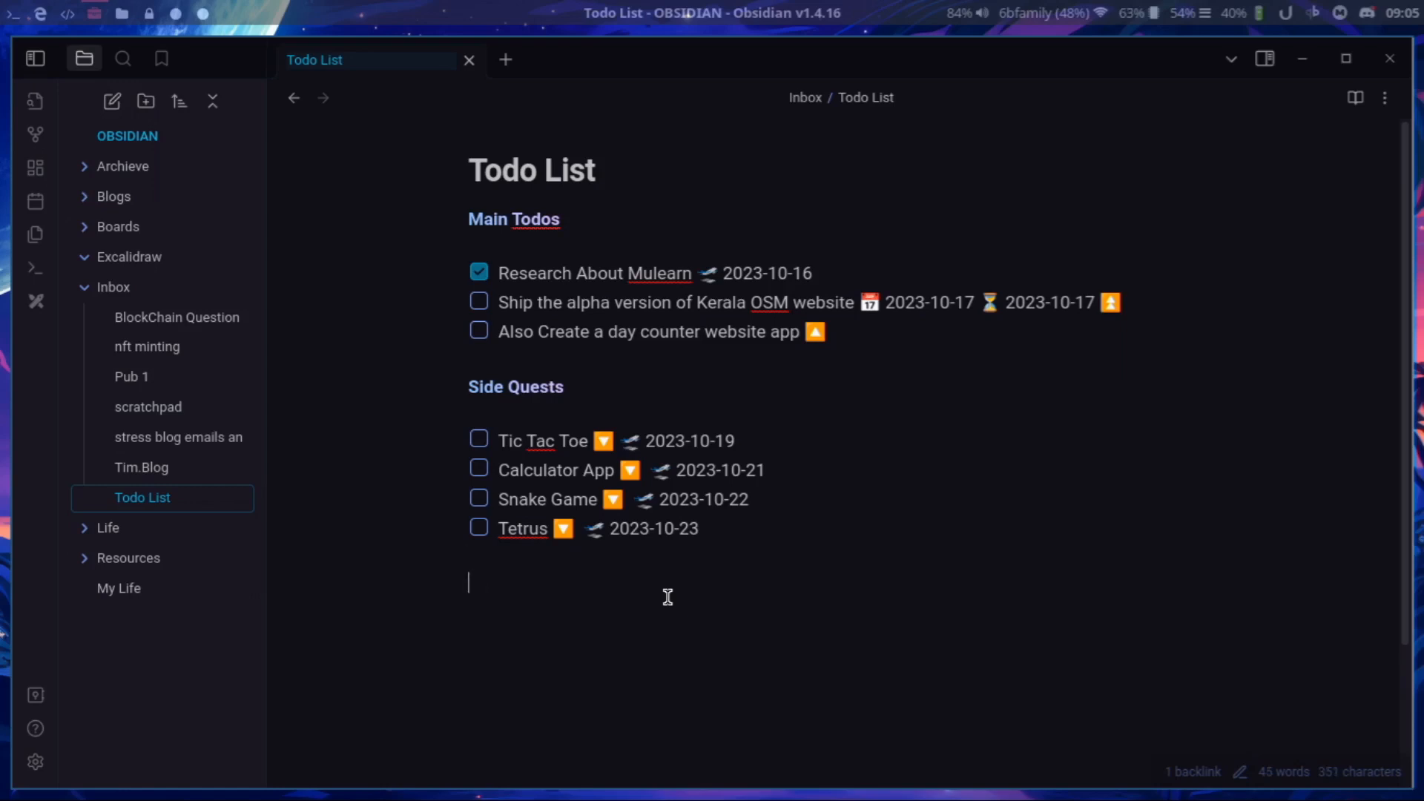
Create a task in the Todo List note with the Tasks plugin, entering description "hdsfsdafhsadfl" and priority Highest.
key(ctrl+p)
text(taks)
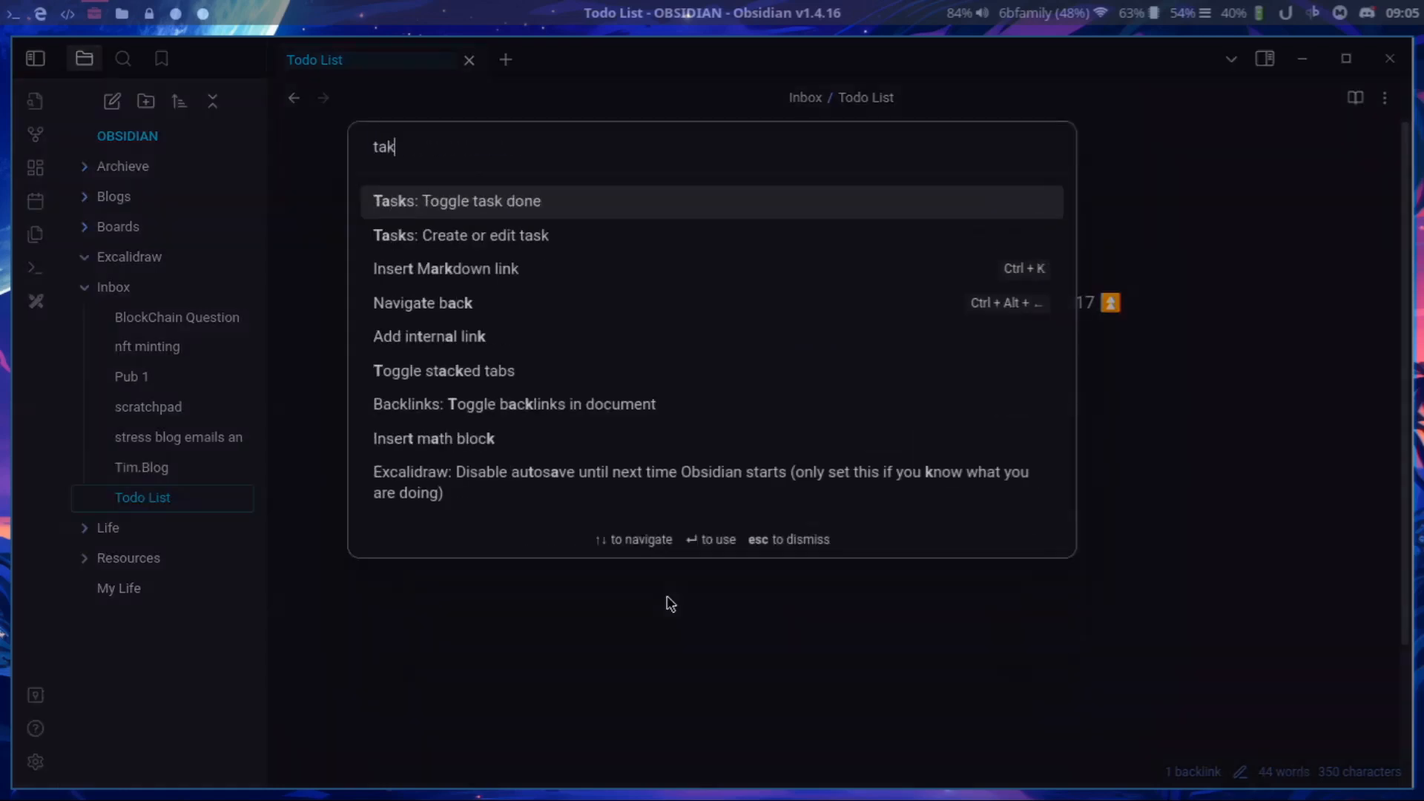
key(Down)
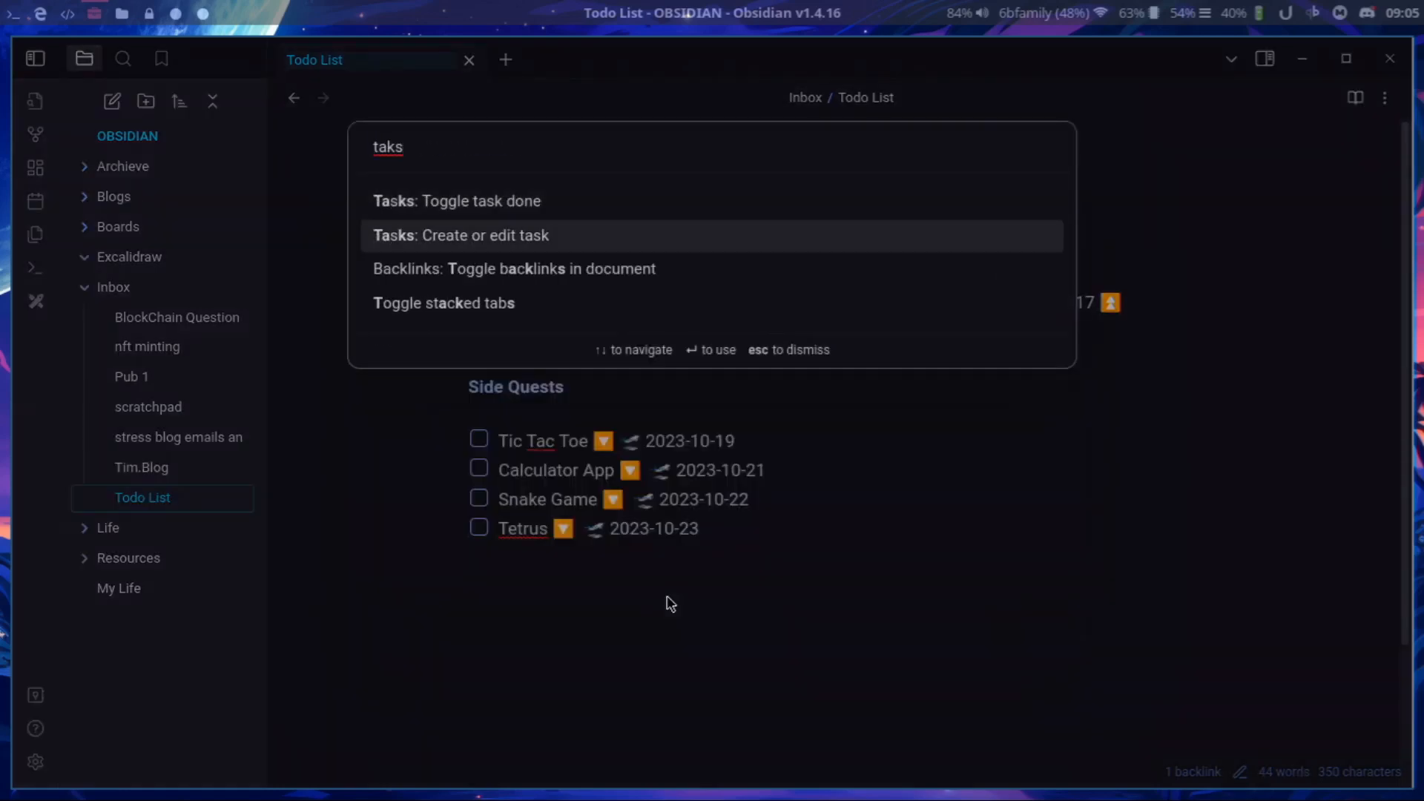
key(Return)
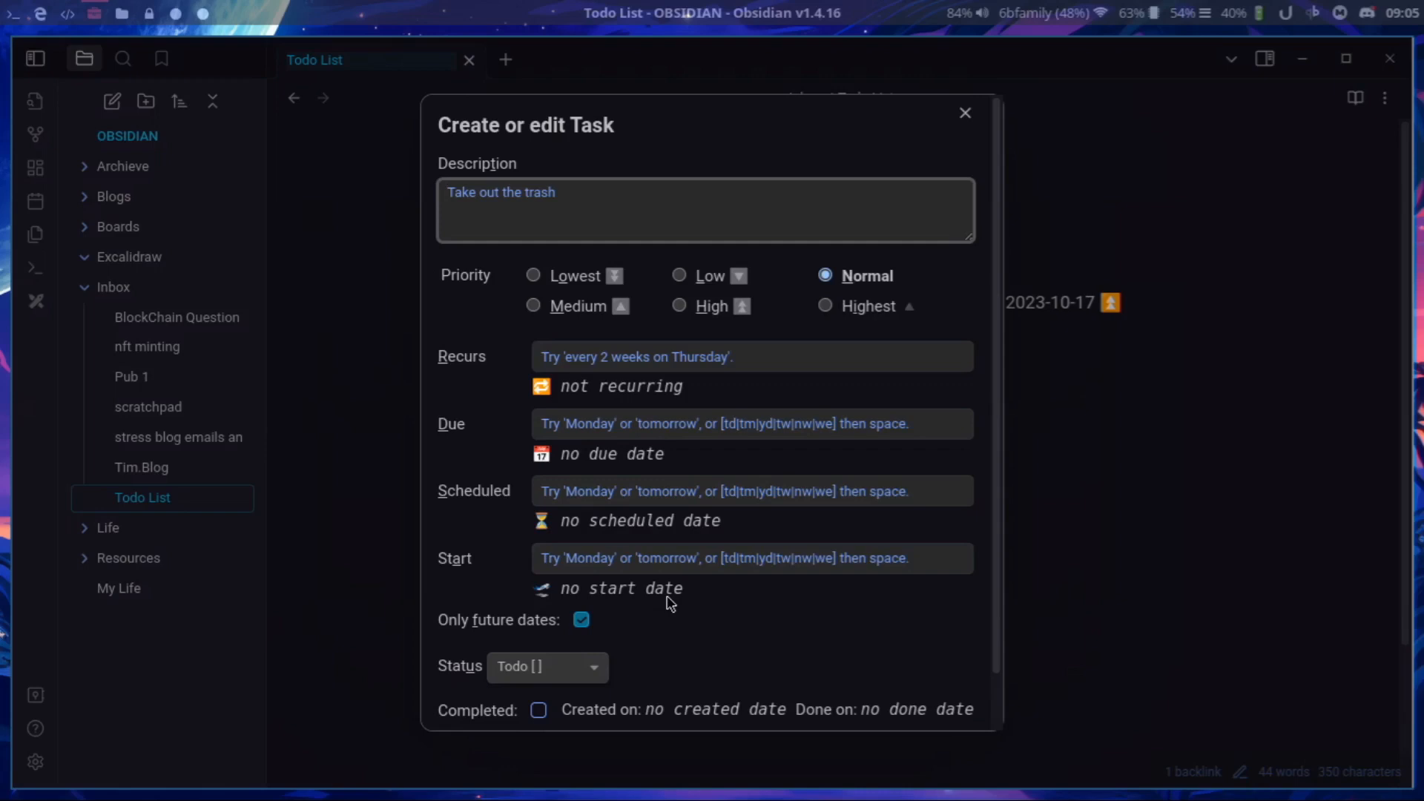
text(hdsfsdafhsadf)
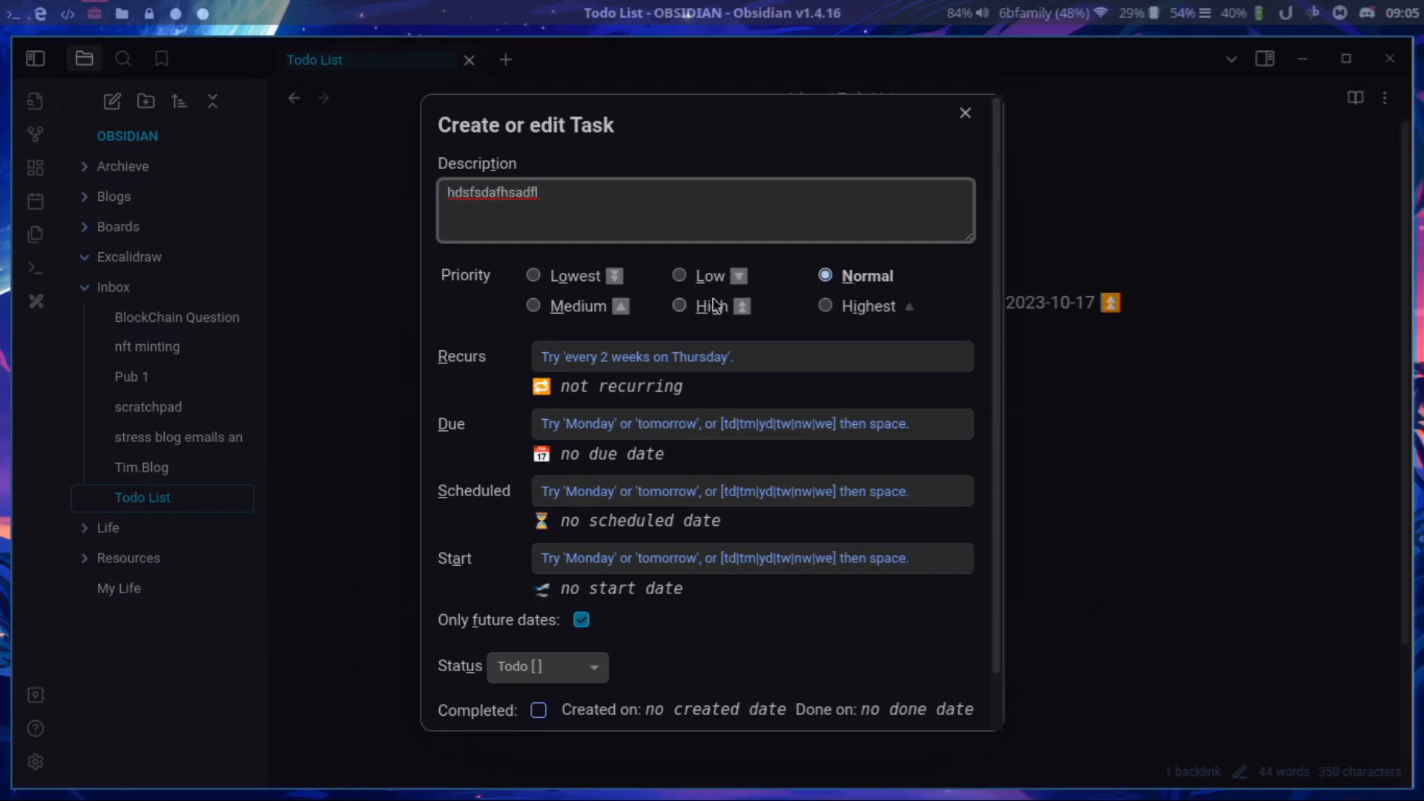
click(827, 311)
Set the task to recur "every mond" and its due date to tomorrow.
click(777, 362)
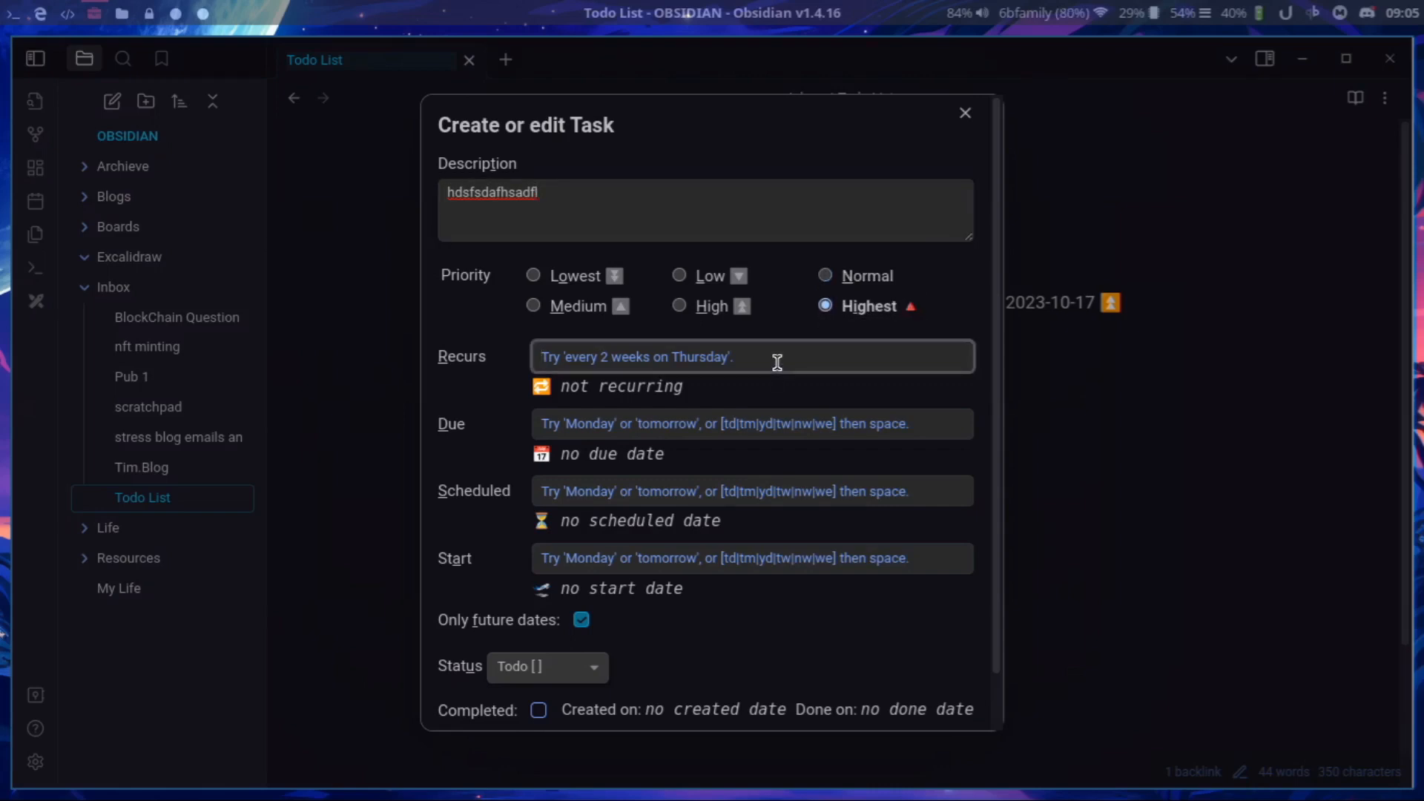
text(ever)
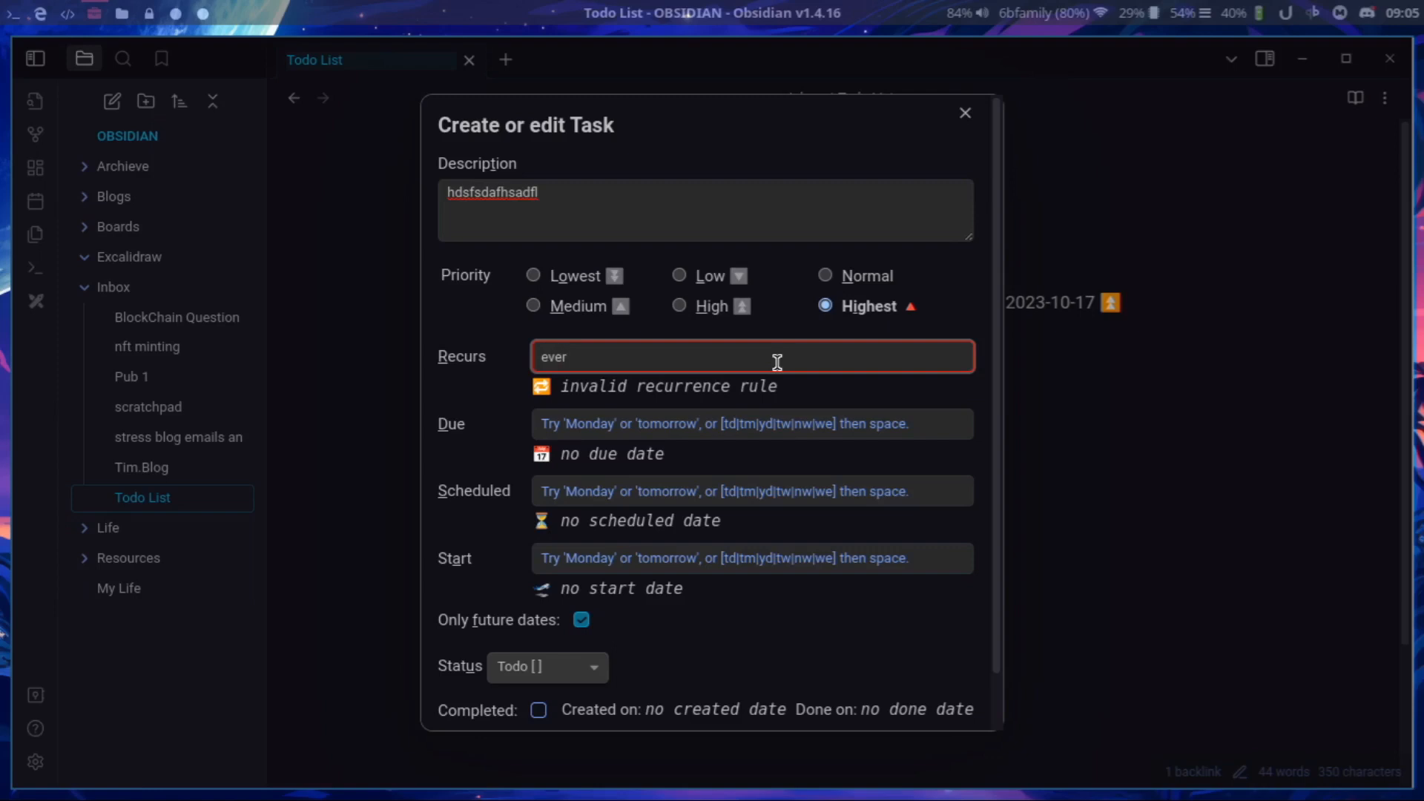
text(y mond)
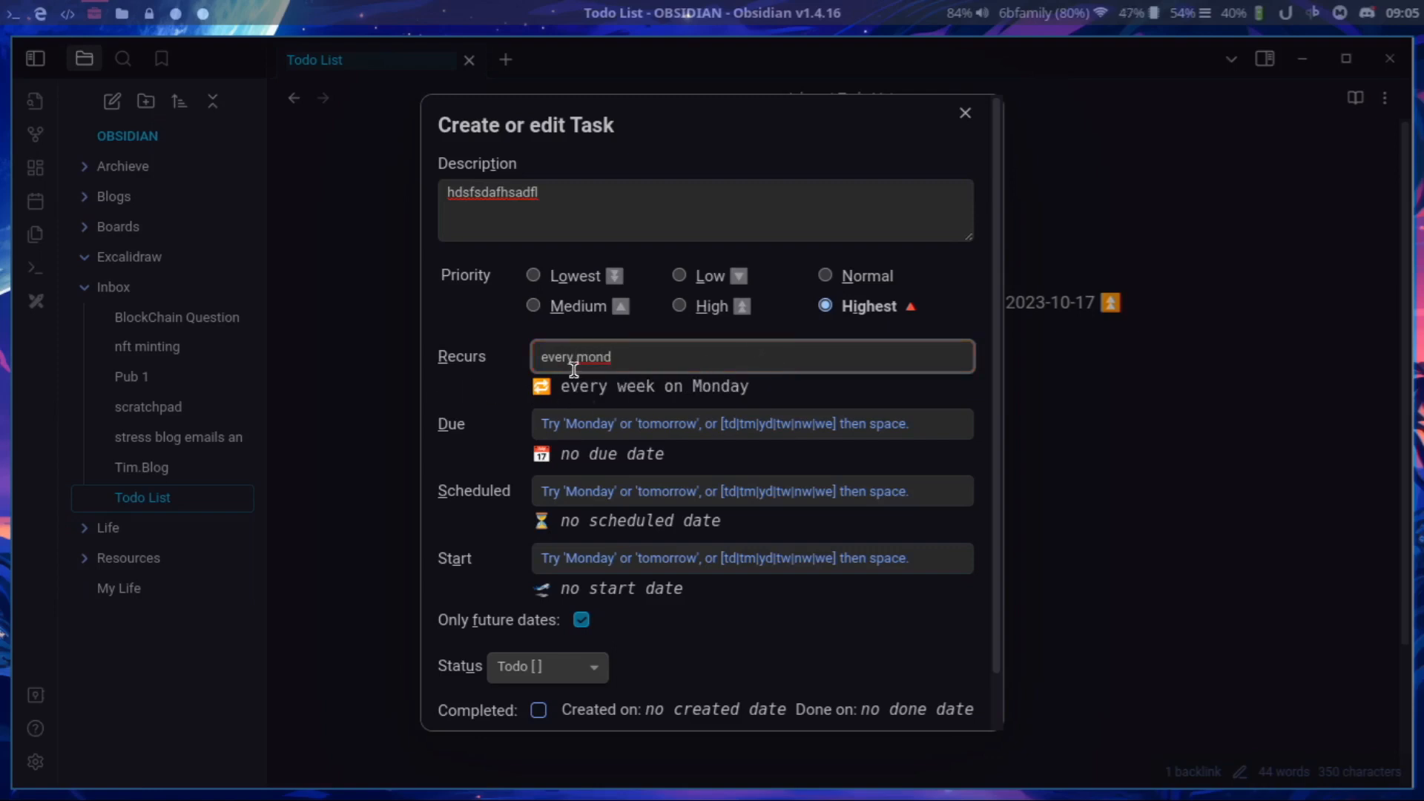
click(723, 420)
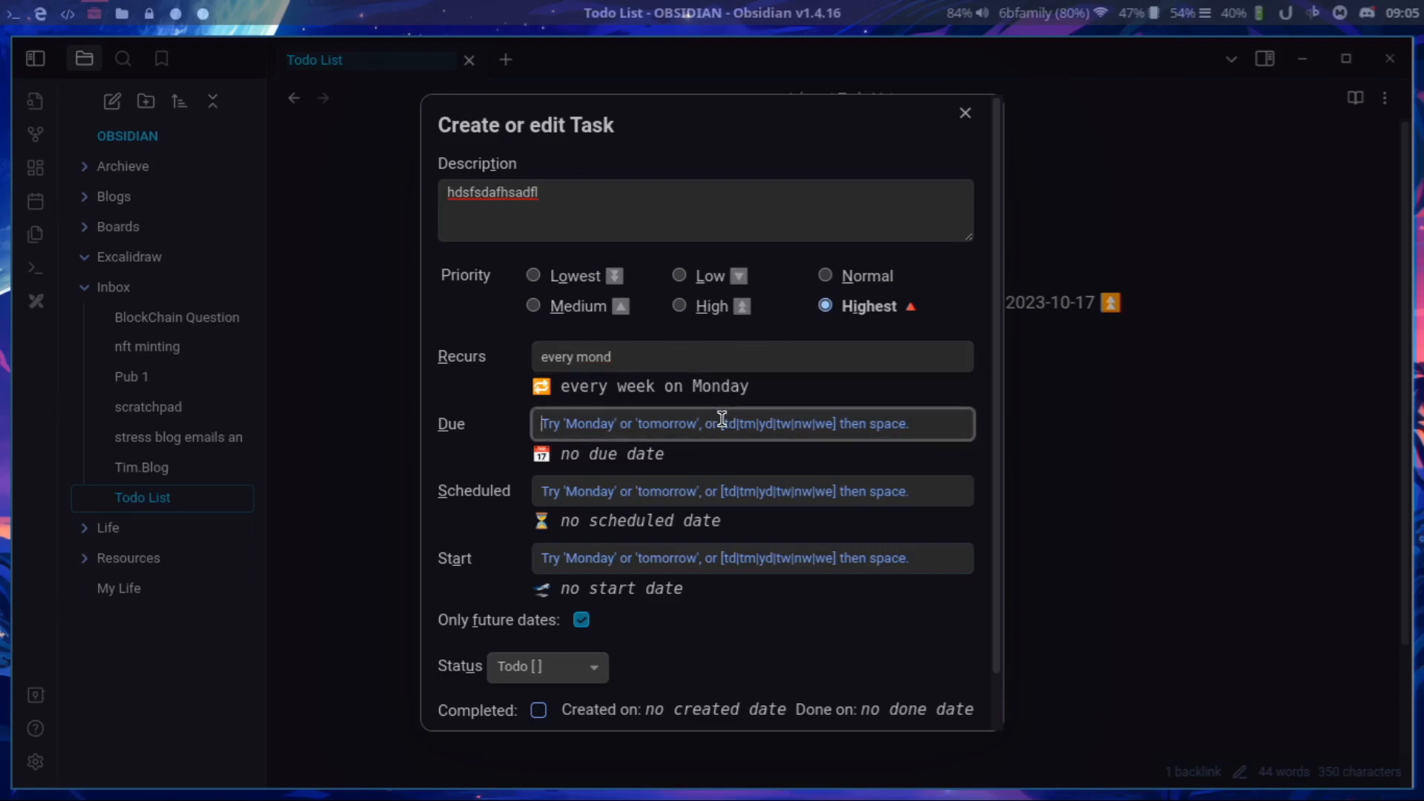
text(tom)
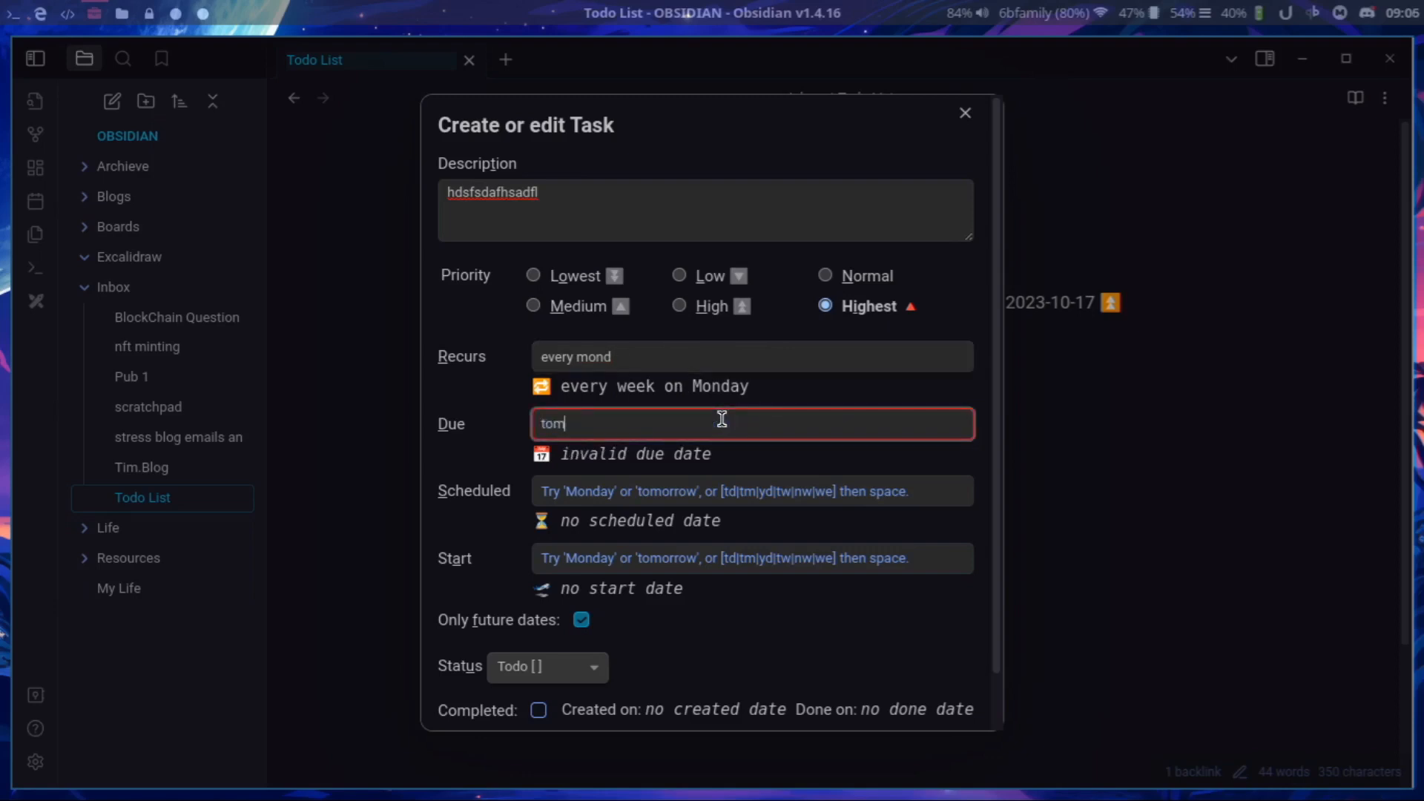
text(orrow)
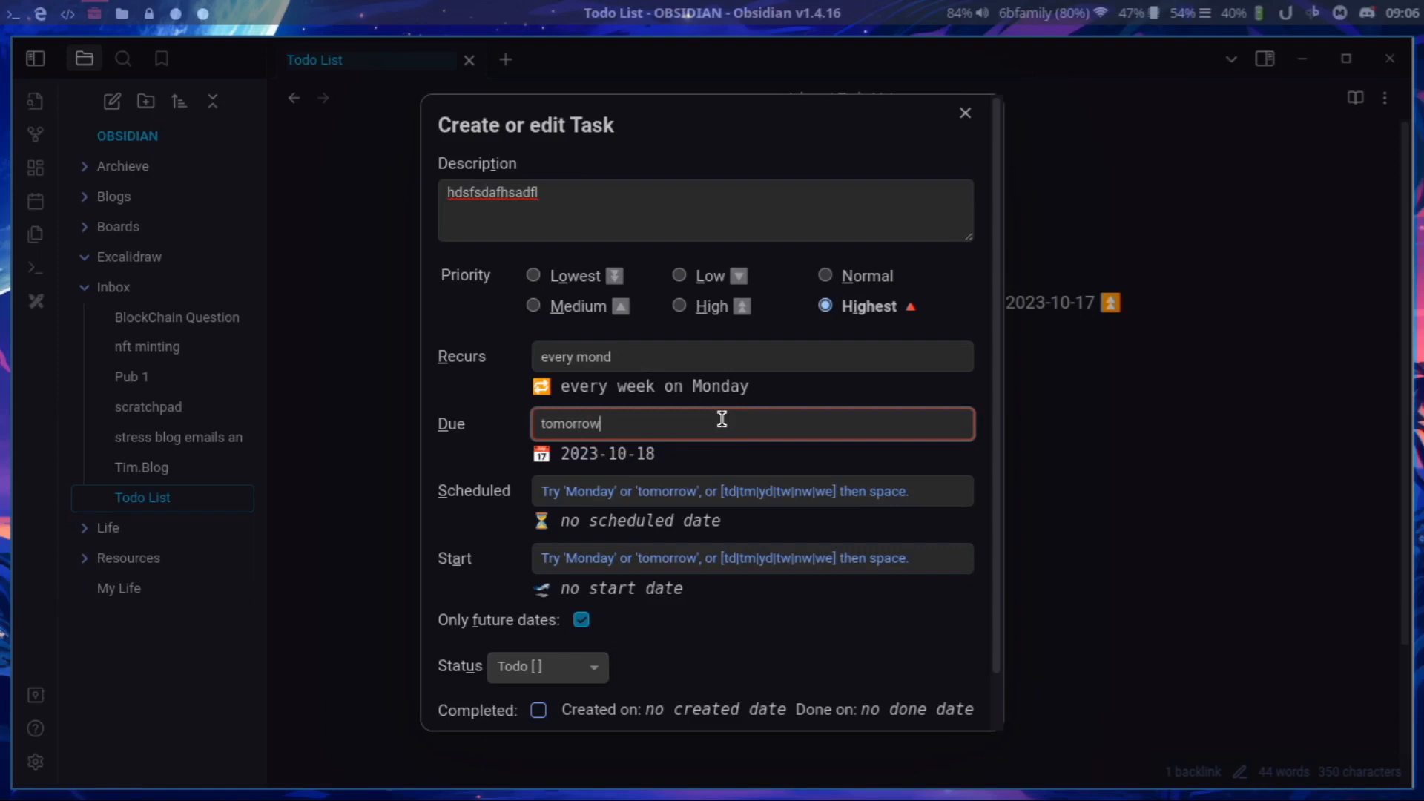
Set the task's scheduled and start dates to today and insert the task into the note.
click(697, 487)
text(today)
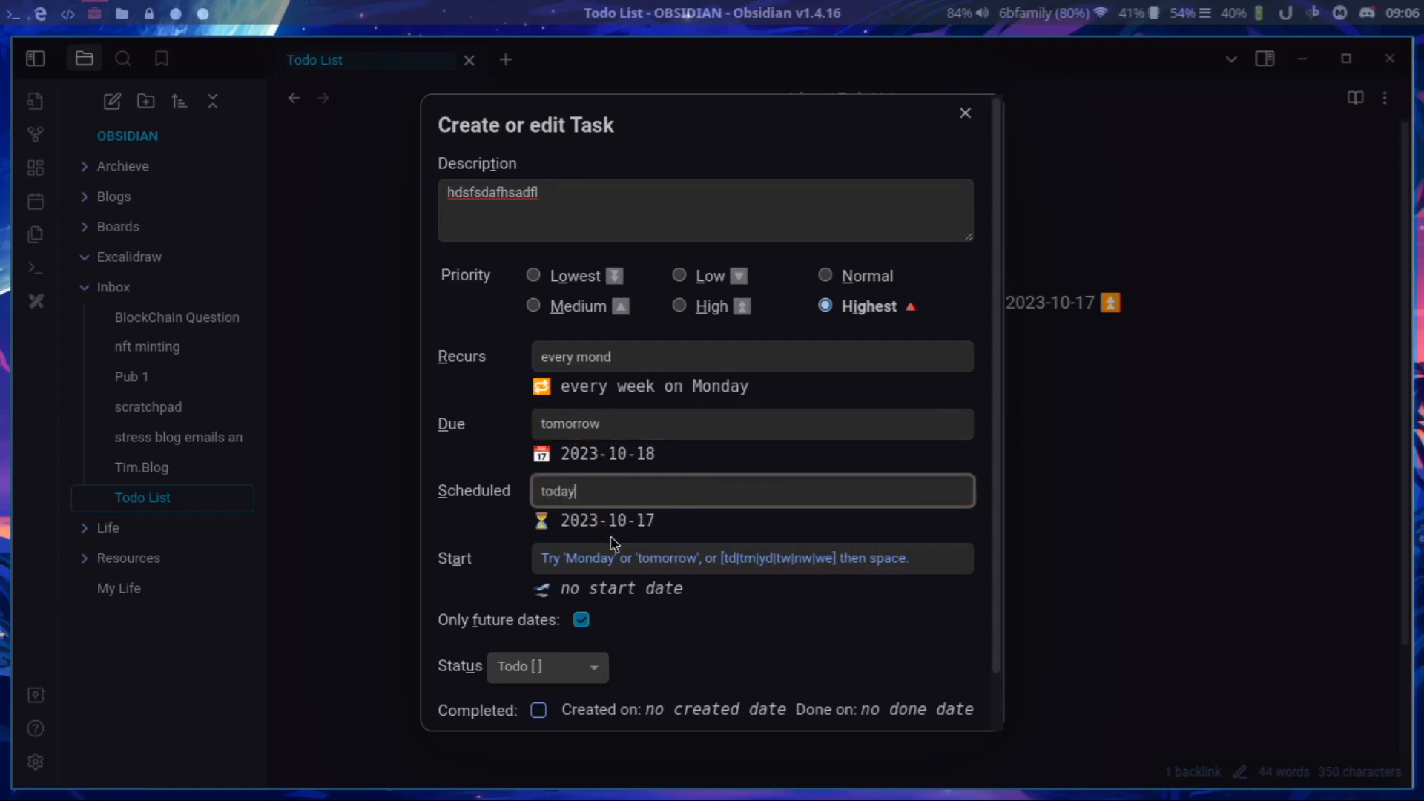
click(647, 561)
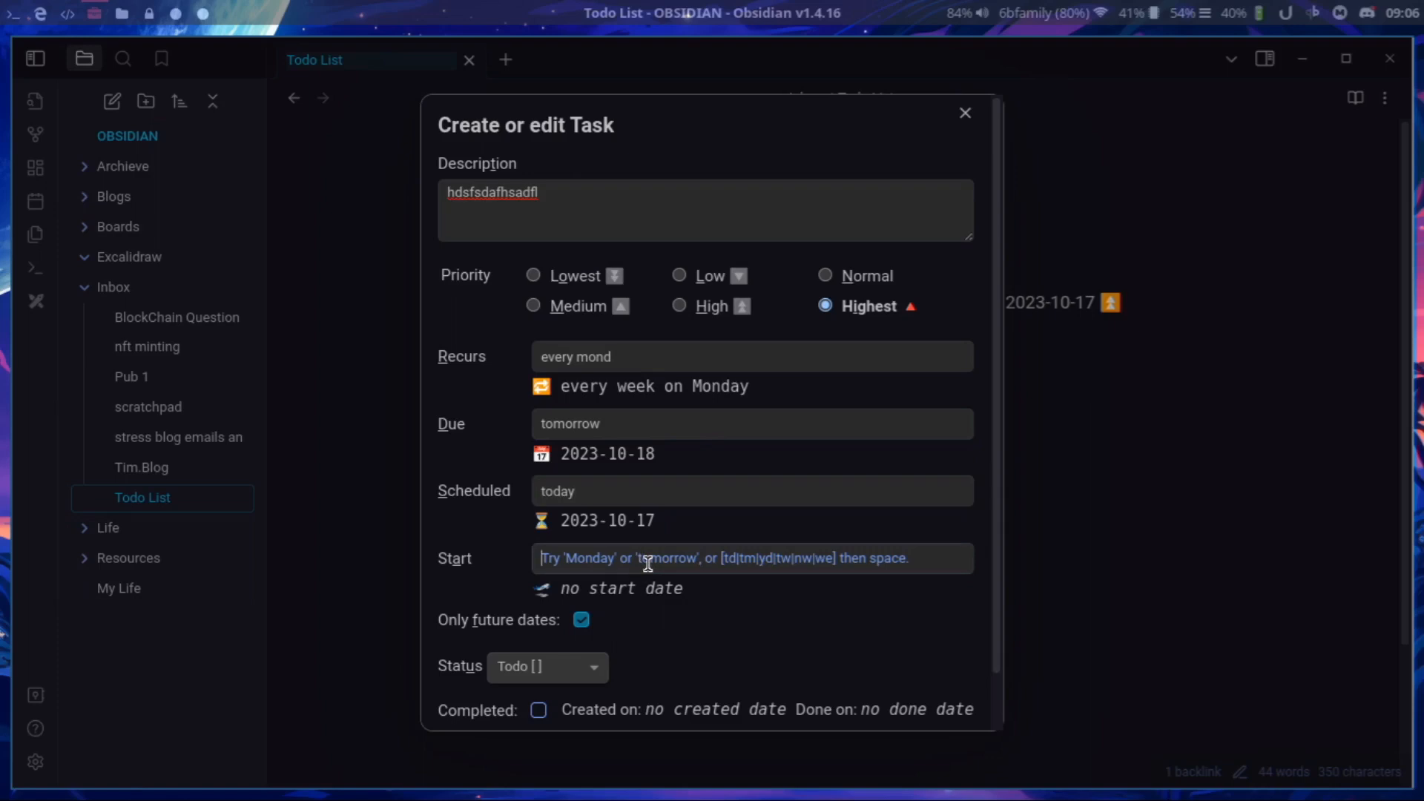
text(t)
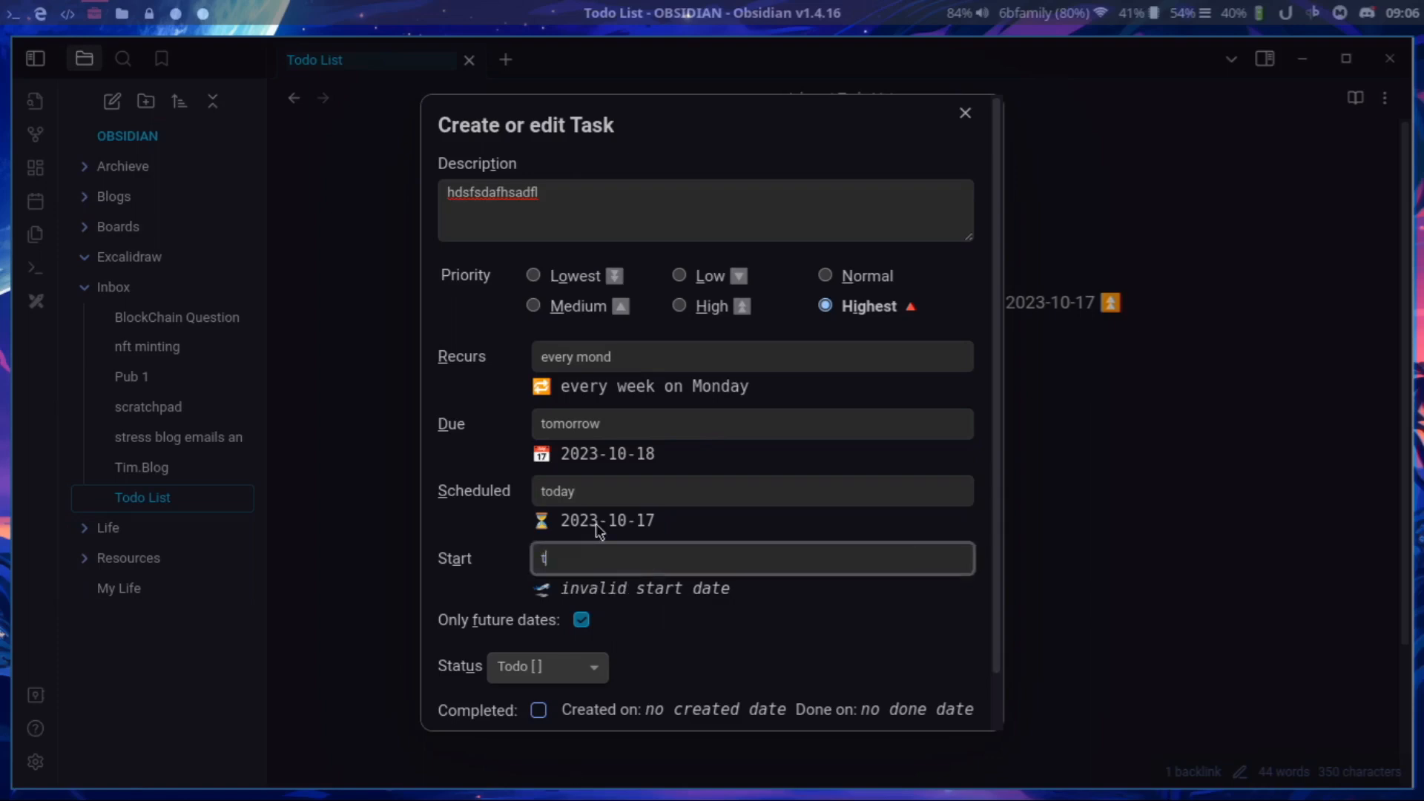
text(oday)
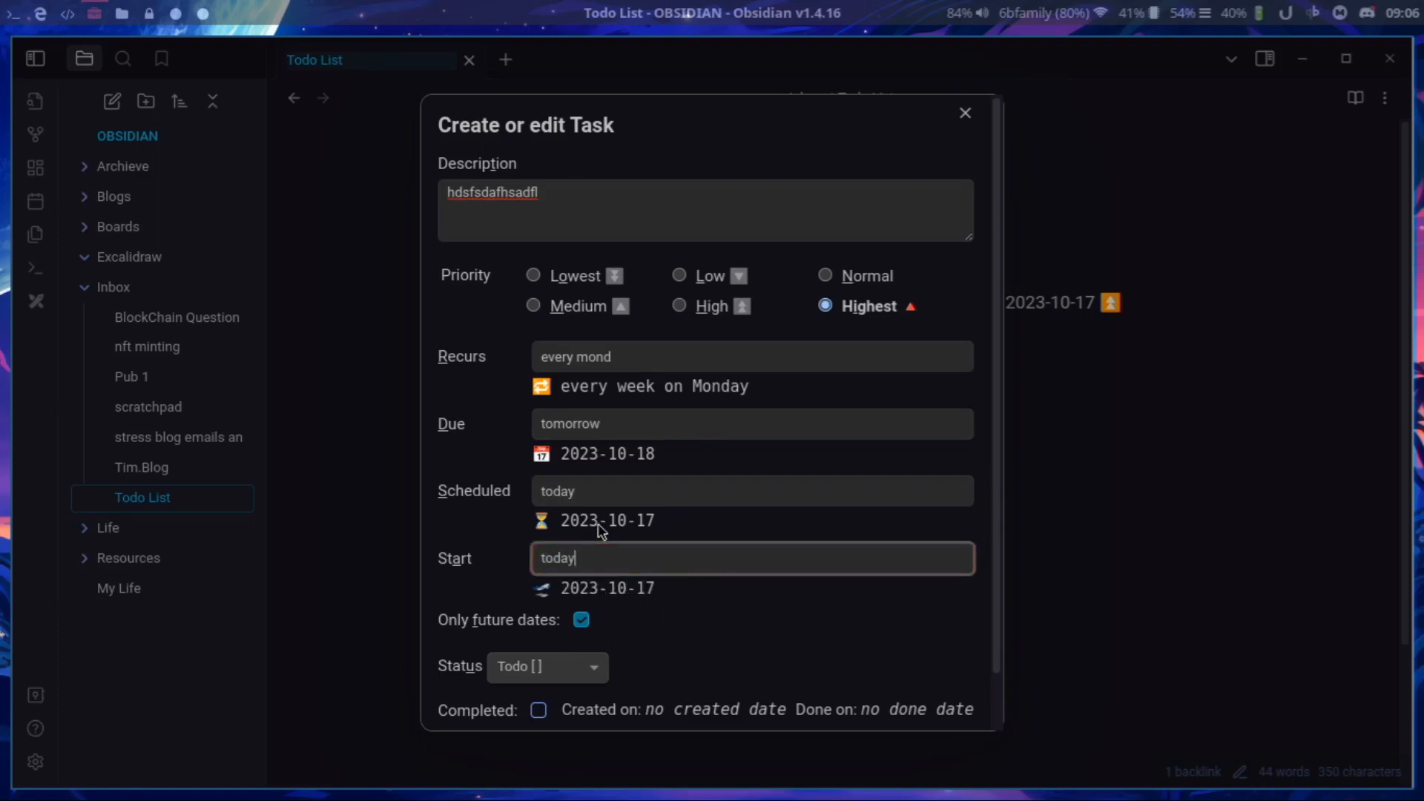
scroll(601, 528, down, 2)
click(653, 692)
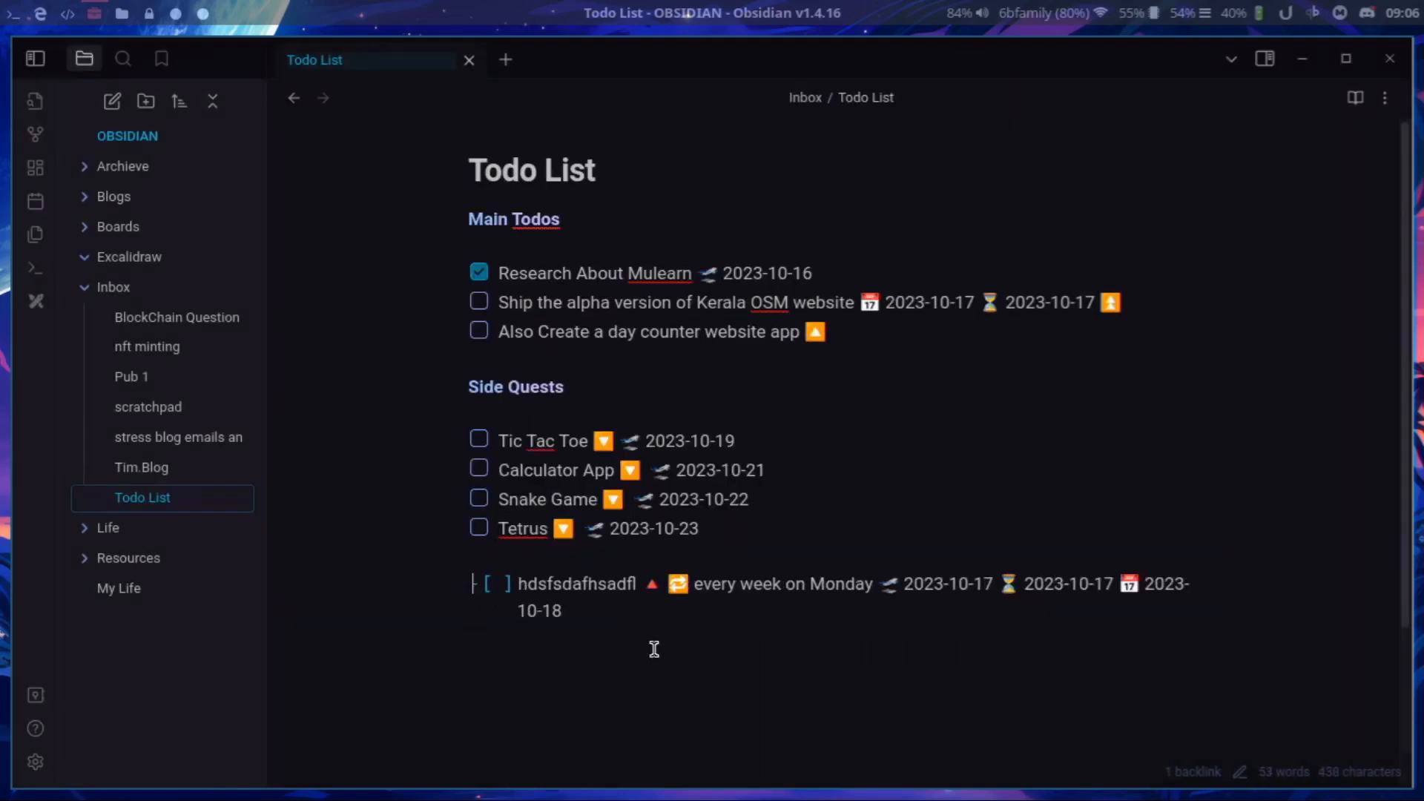
Add a task line "make the obsidian video" below the inserted task, with today (2023-10-17) as its due date.
key(Return)
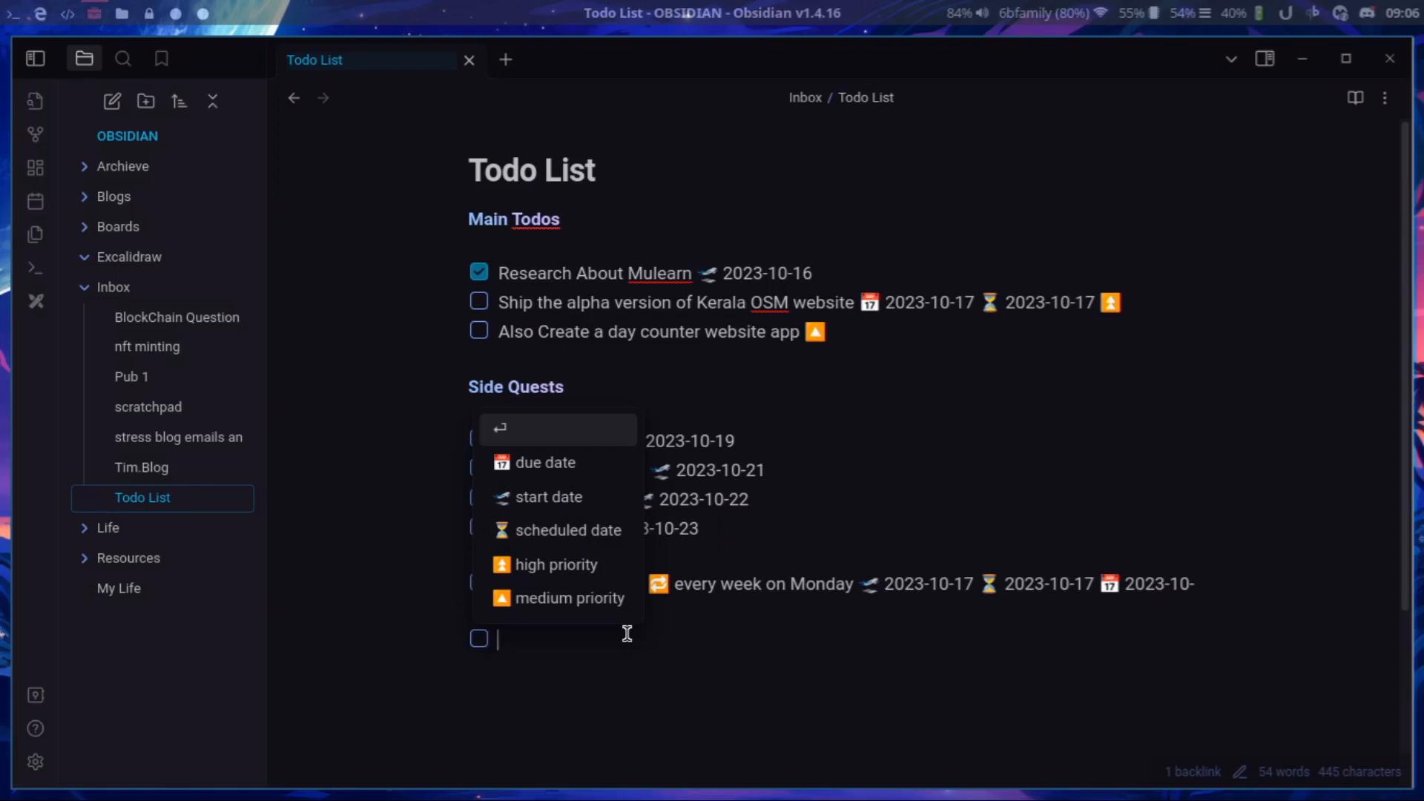
text(make th)
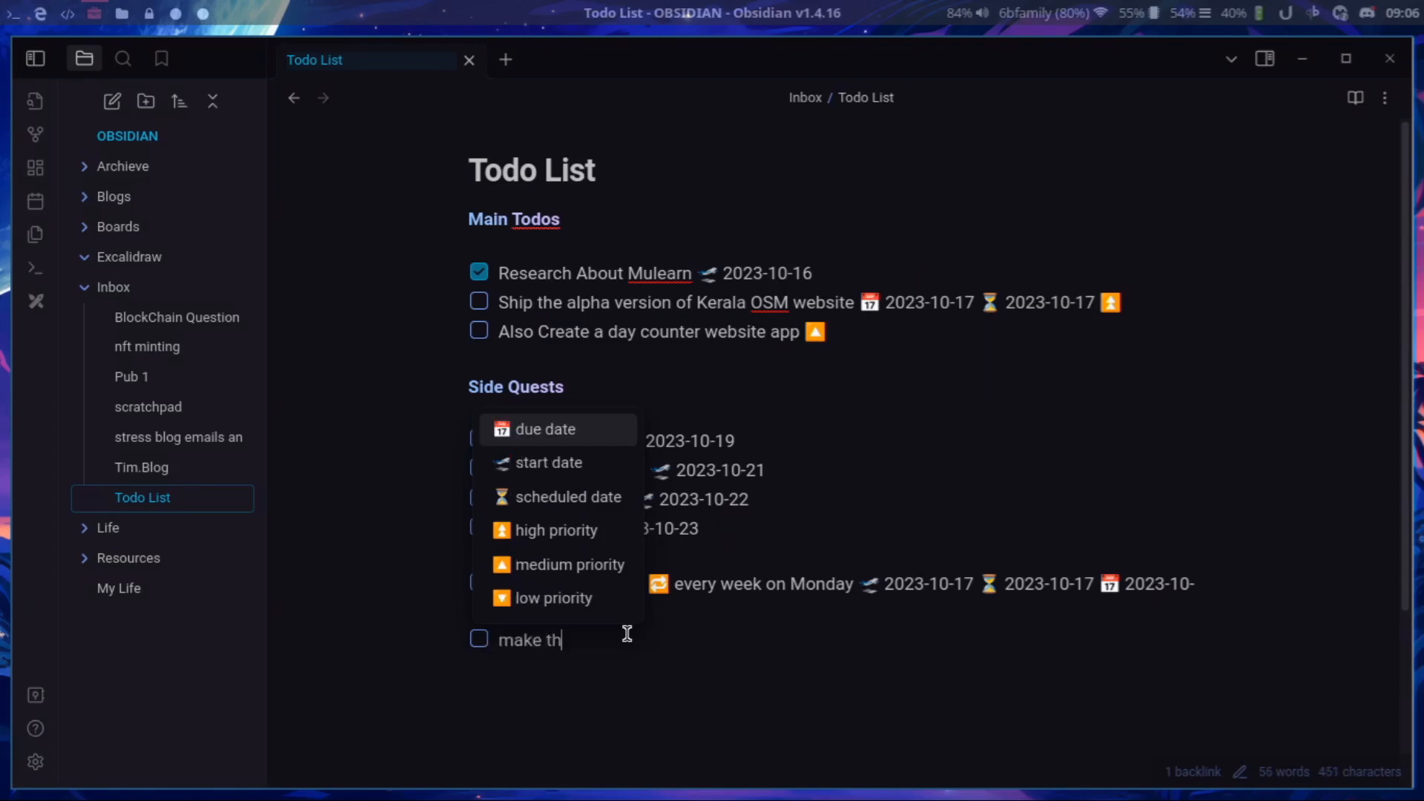
text(e obsi)
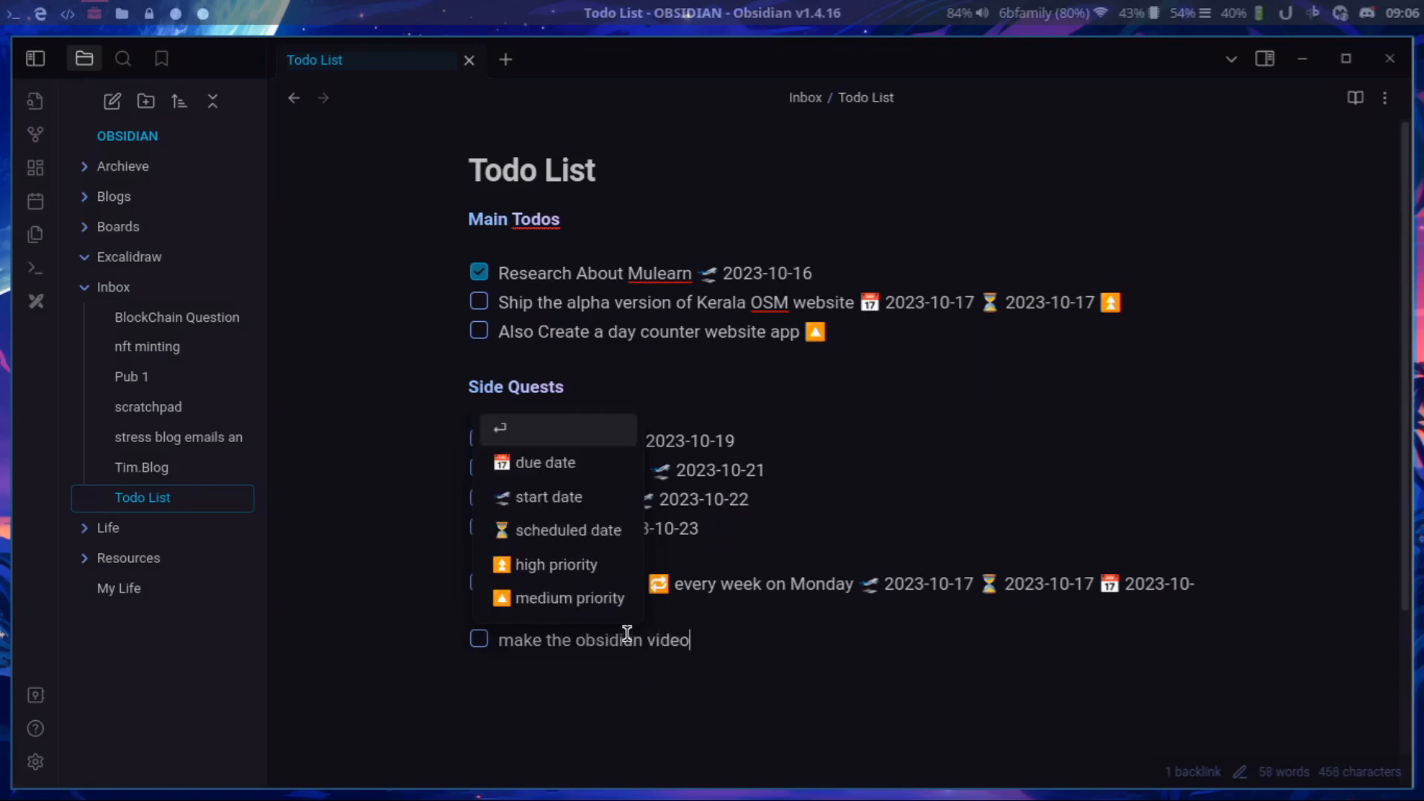
text(dian video)
key(Down)
key(Return)
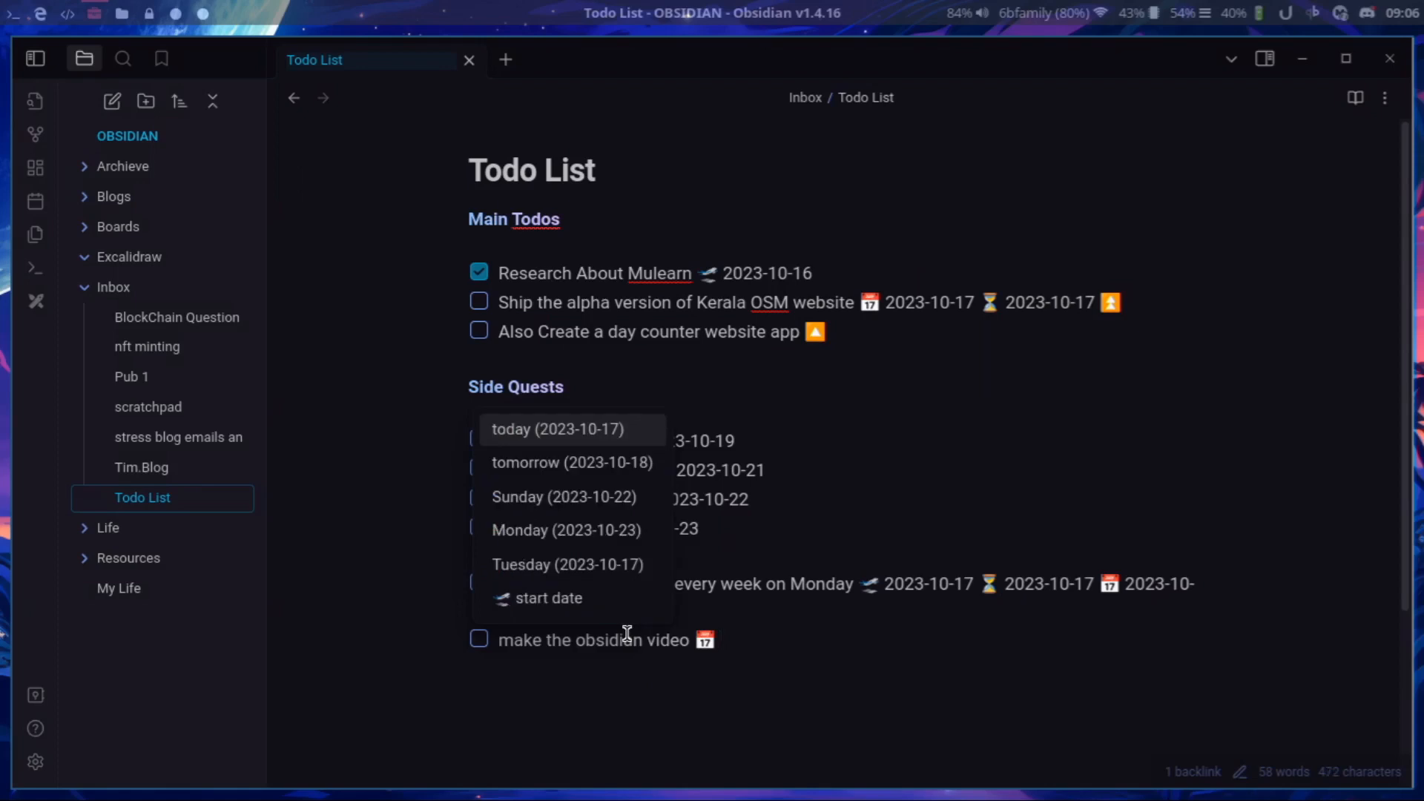
key(Return)
Give the obsidian video task a start date of today (2023-10-17) and high priority, finishing with a new task line.
key(Down)
key(Return)
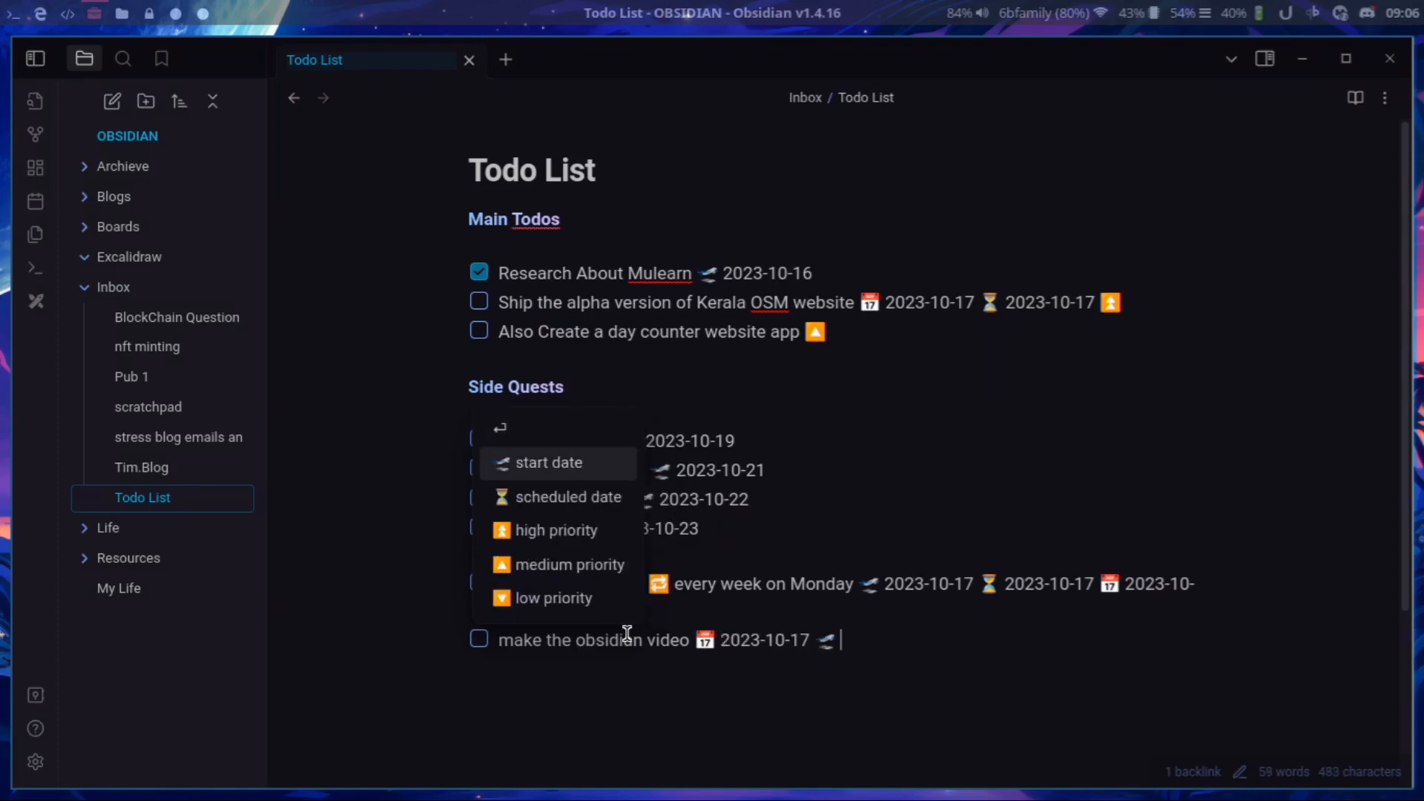
key(Return)
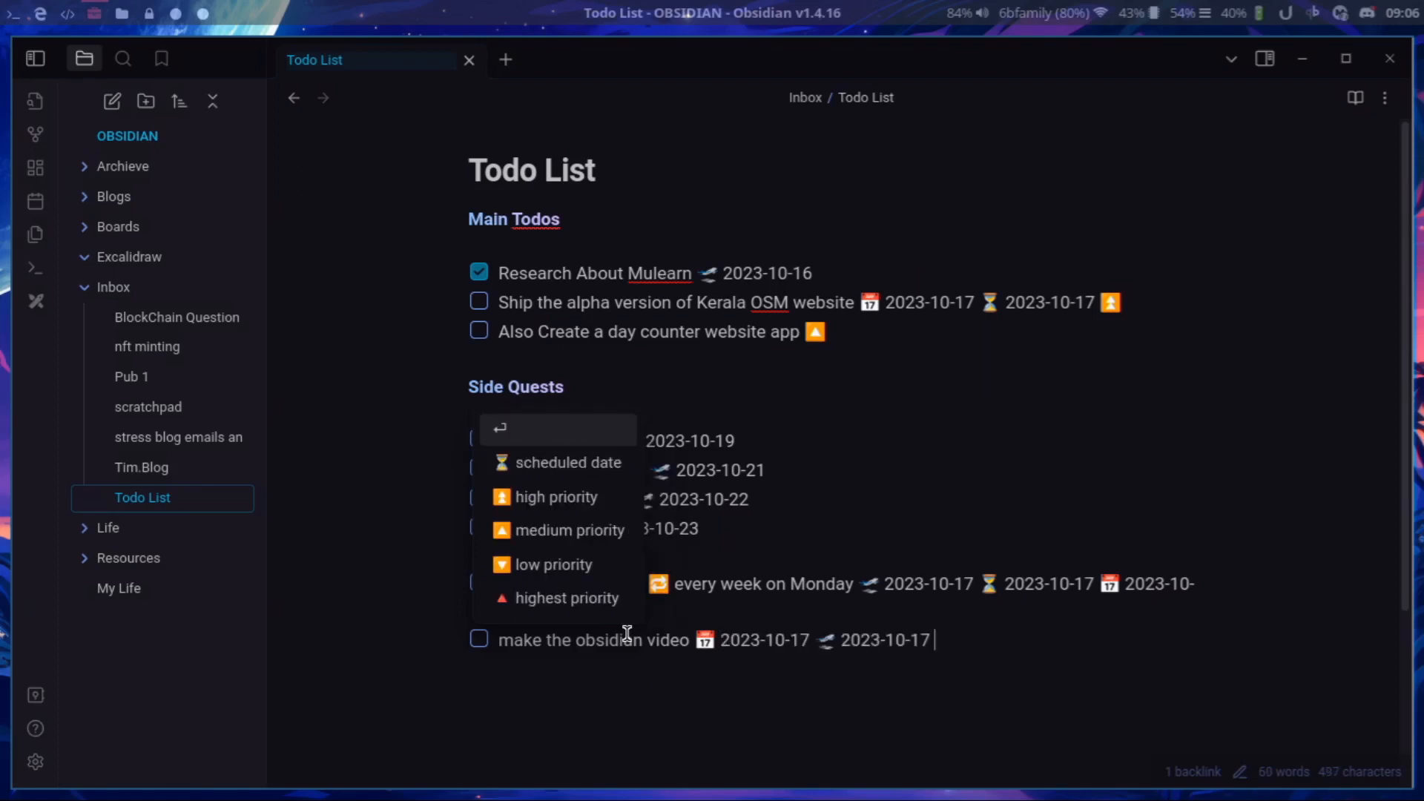
key(Down)
key(Down)
key(Return)
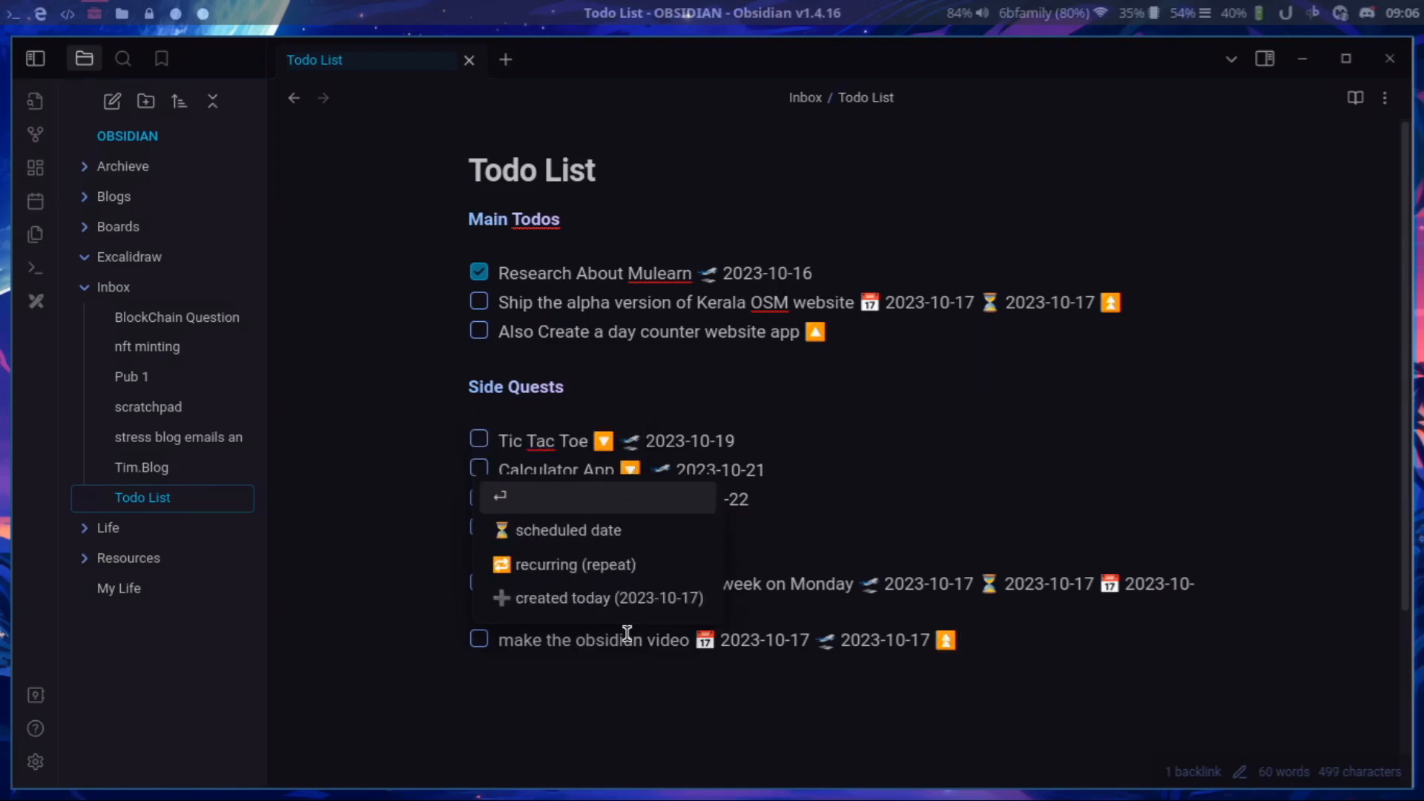
key(Return)
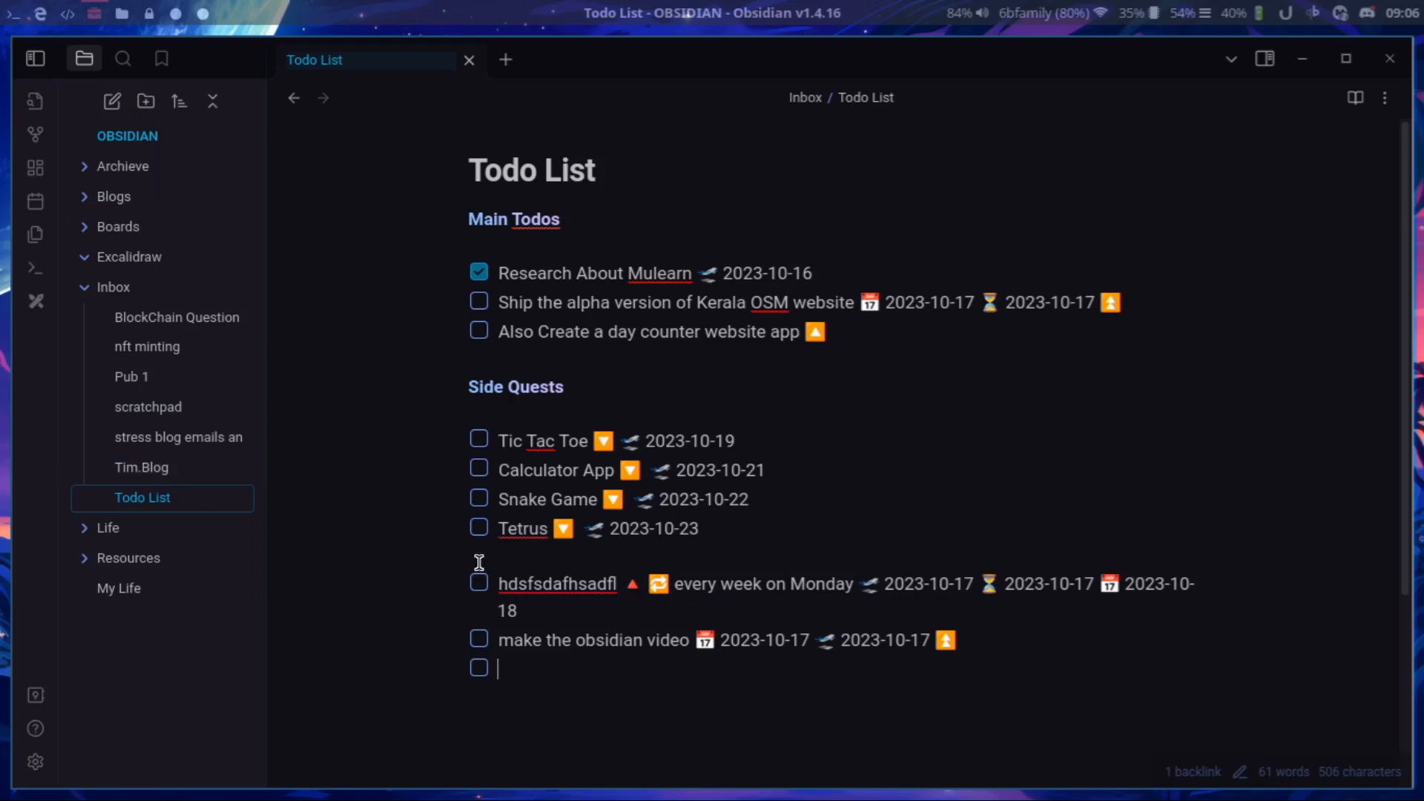
Delete the two new tasks and the empty task line below Side Quests, and show the note in reading view.
key(shift+Up)
key(shift+Home)
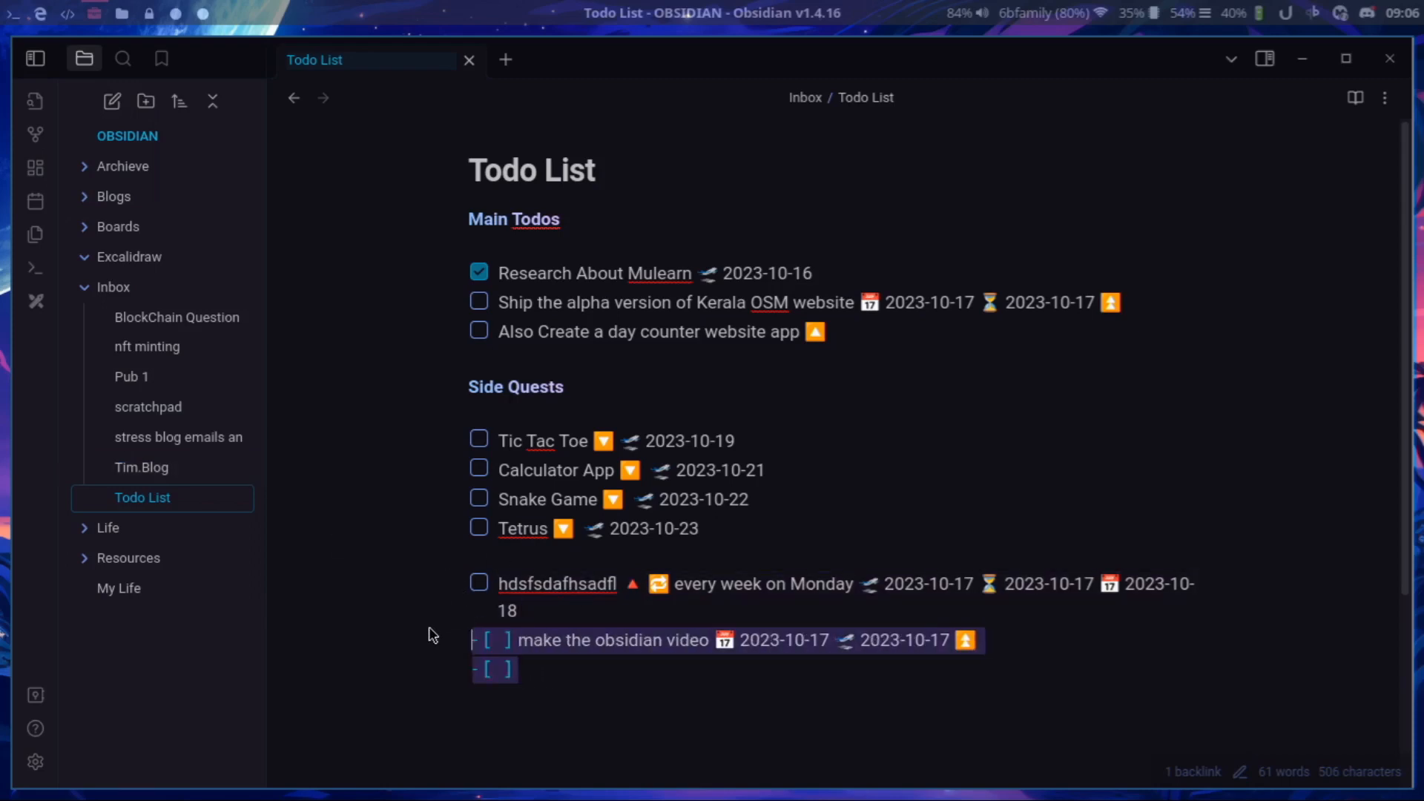
key(shift+Up)
key(BackSpace)
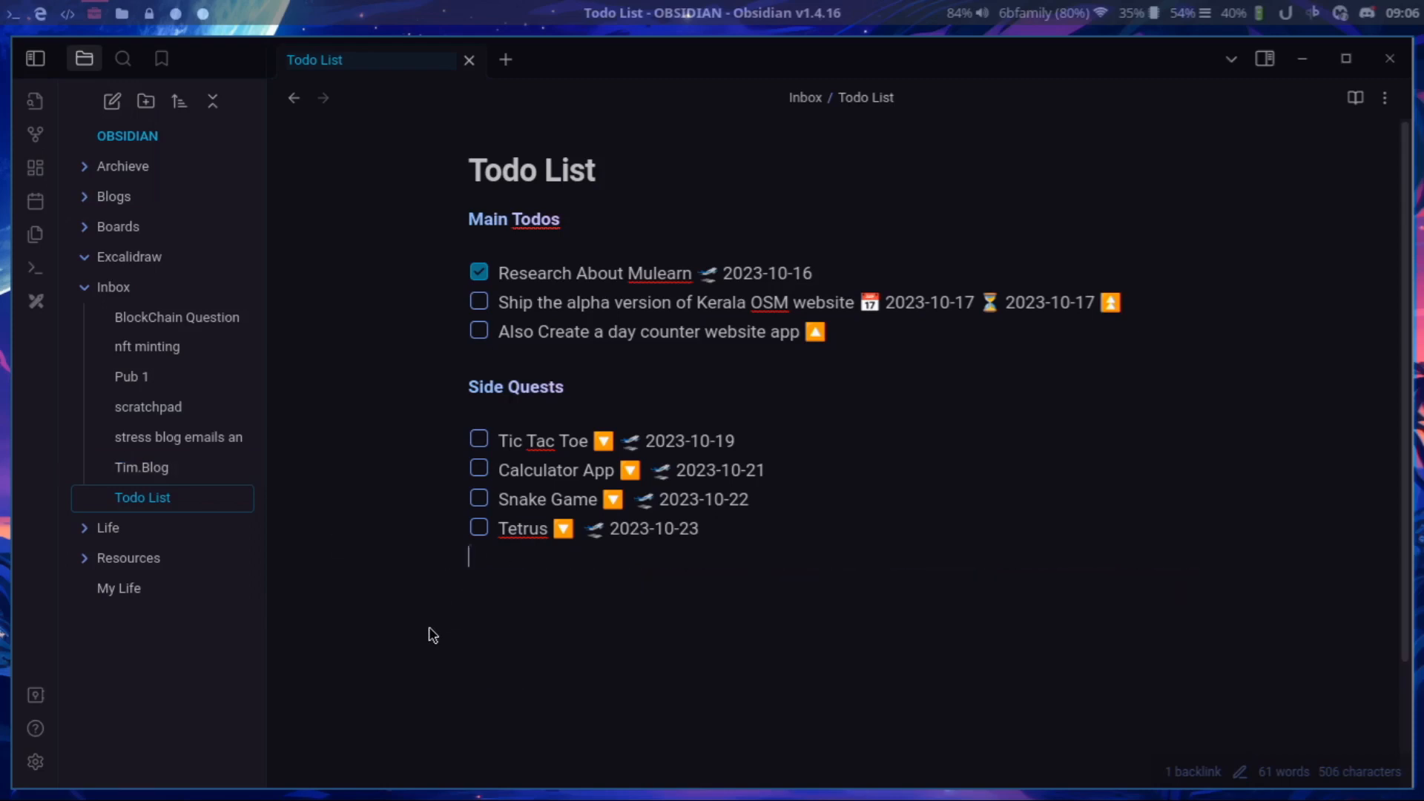
key(ctrl+e)
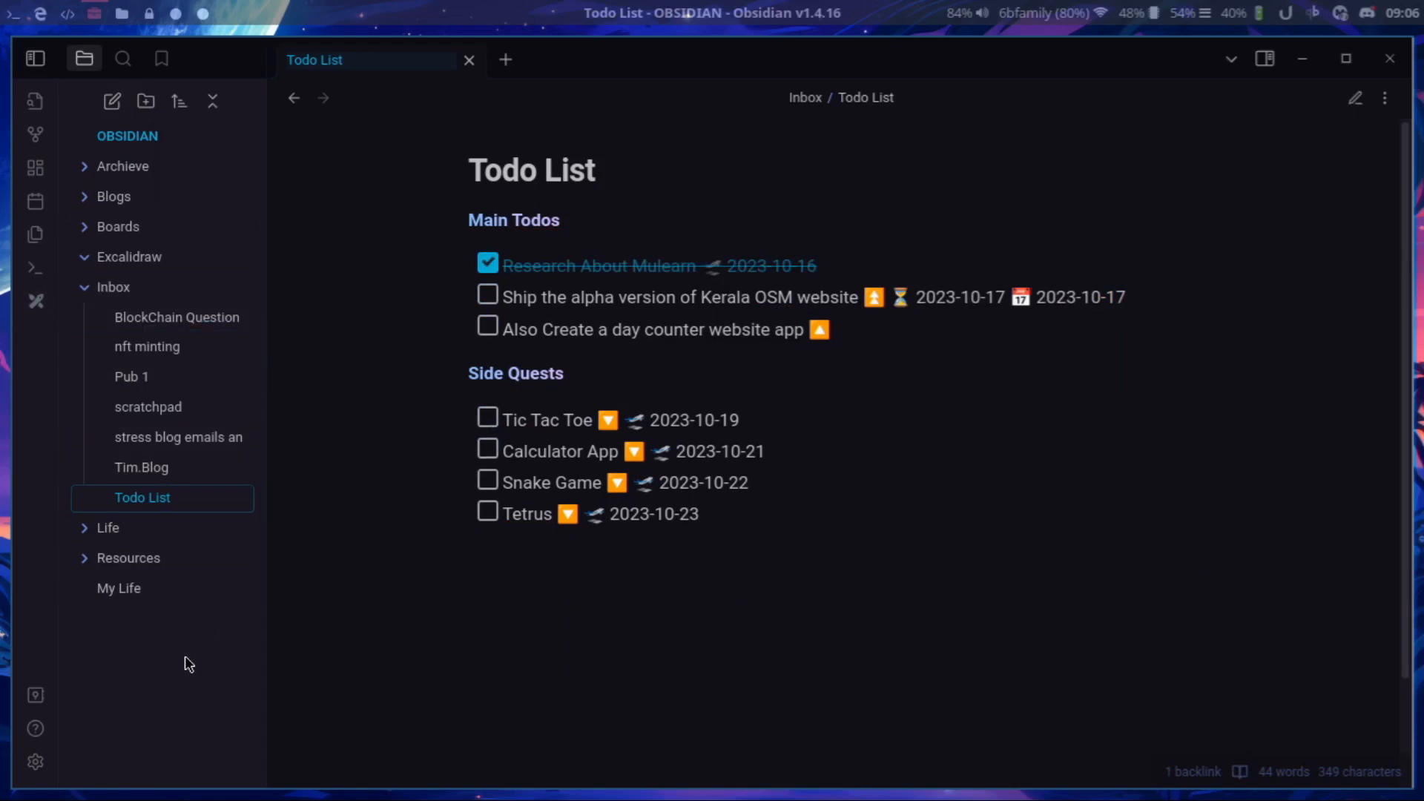
Collapse the Inbox folder and open the My Life note, previewing its Todo List link in the Links section.
click(126, 287)
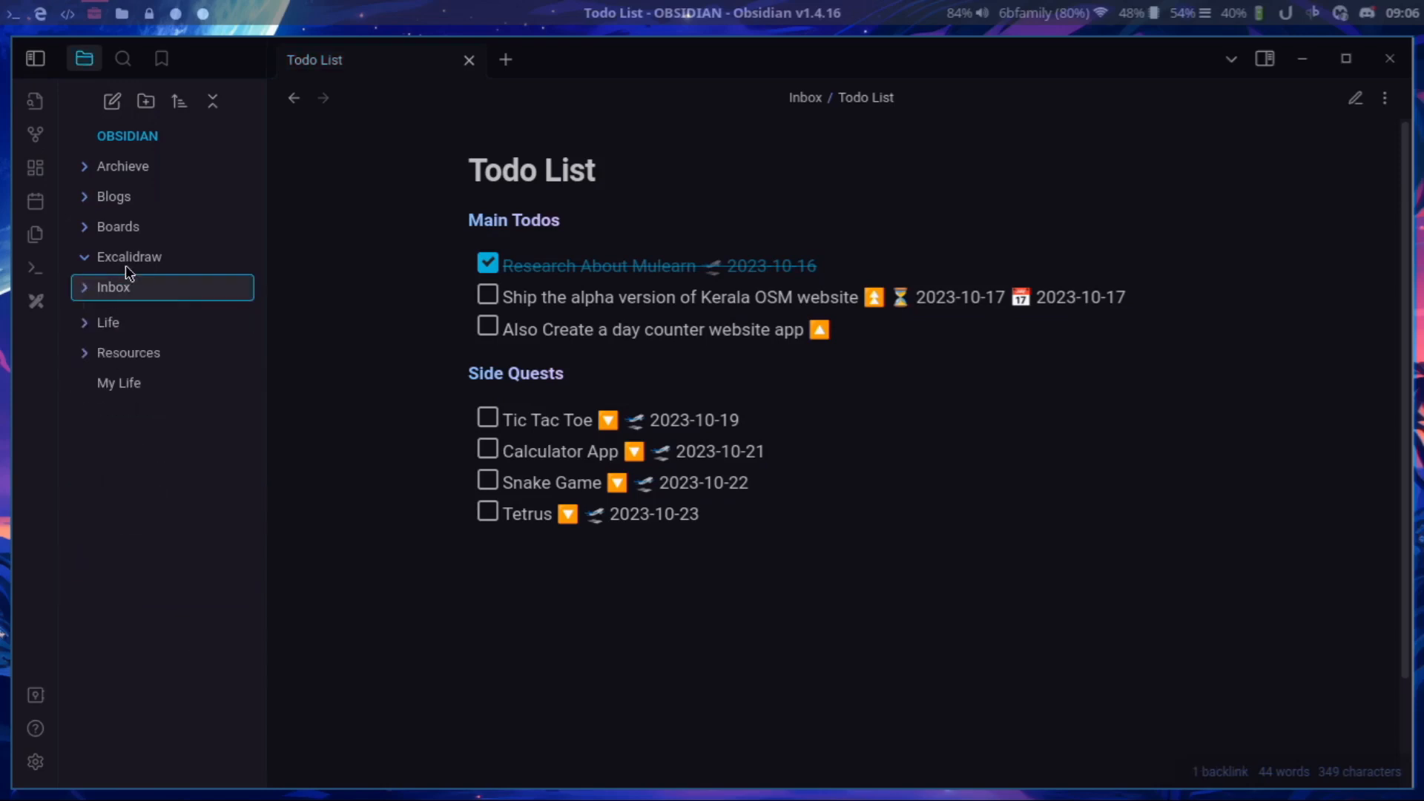
click(124, 205)
click(158, 195)
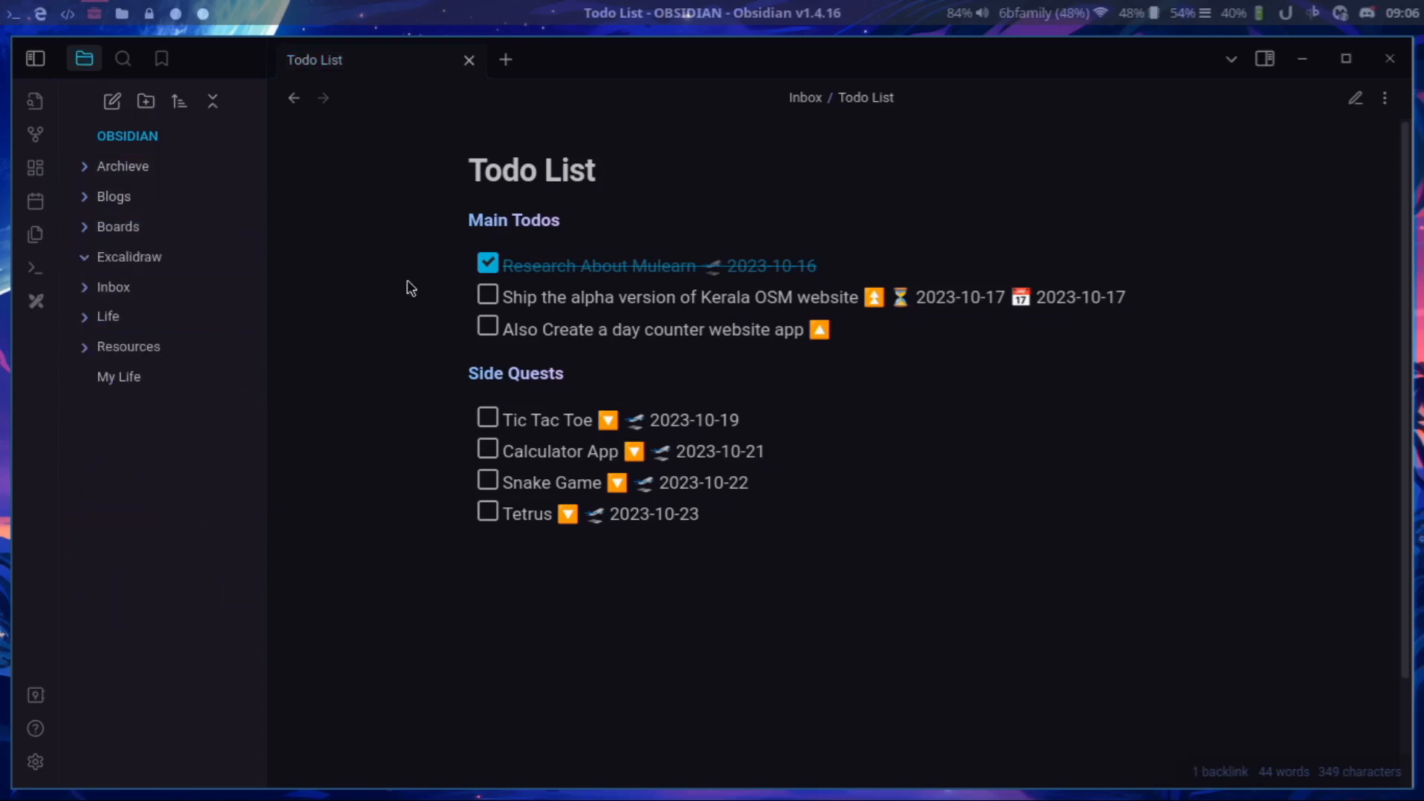
click(195, 378)
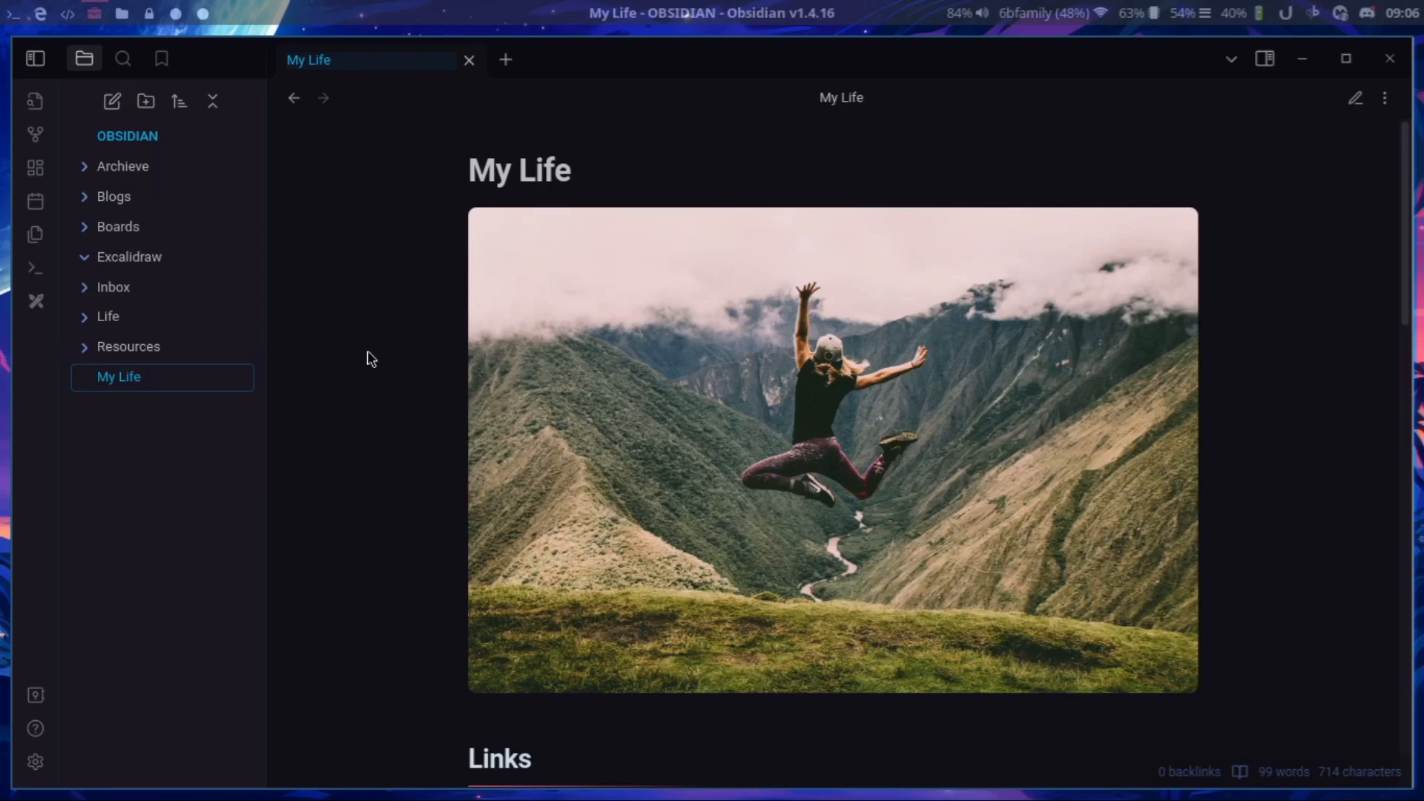
scroll(551, 308, down, 8)
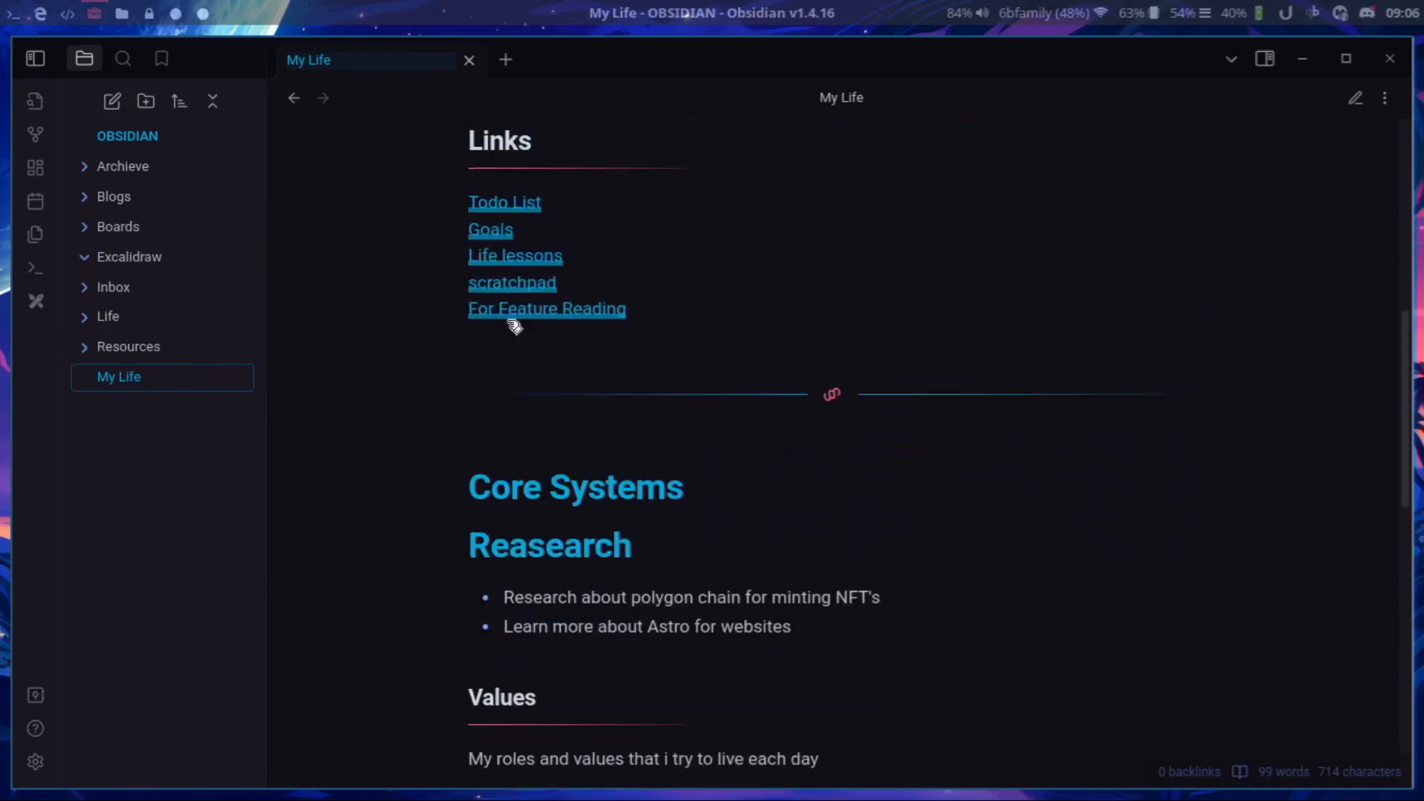
scroll(511, 416, up, 3)
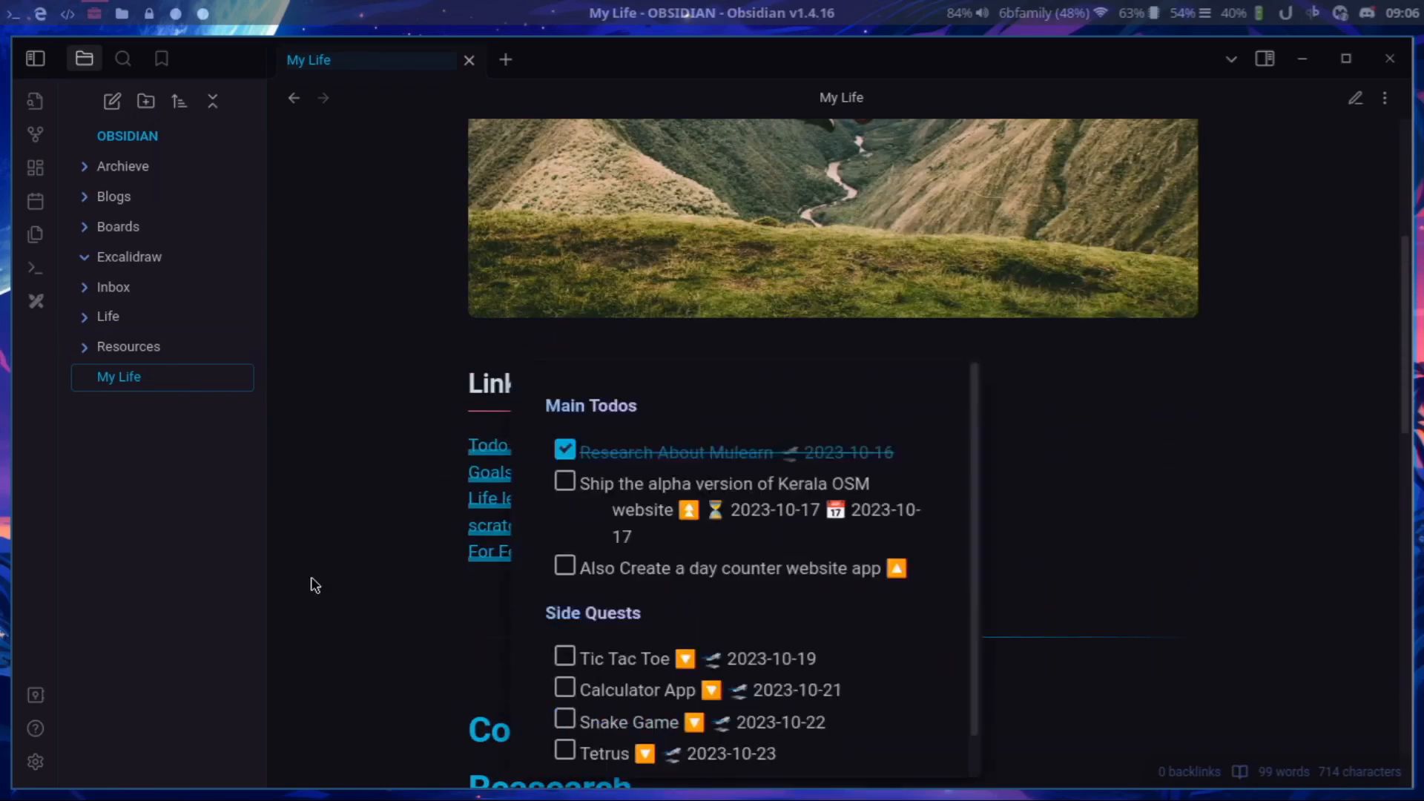
Open the scratchpad note from the My Life links and look through its contents.
click(512, 526)
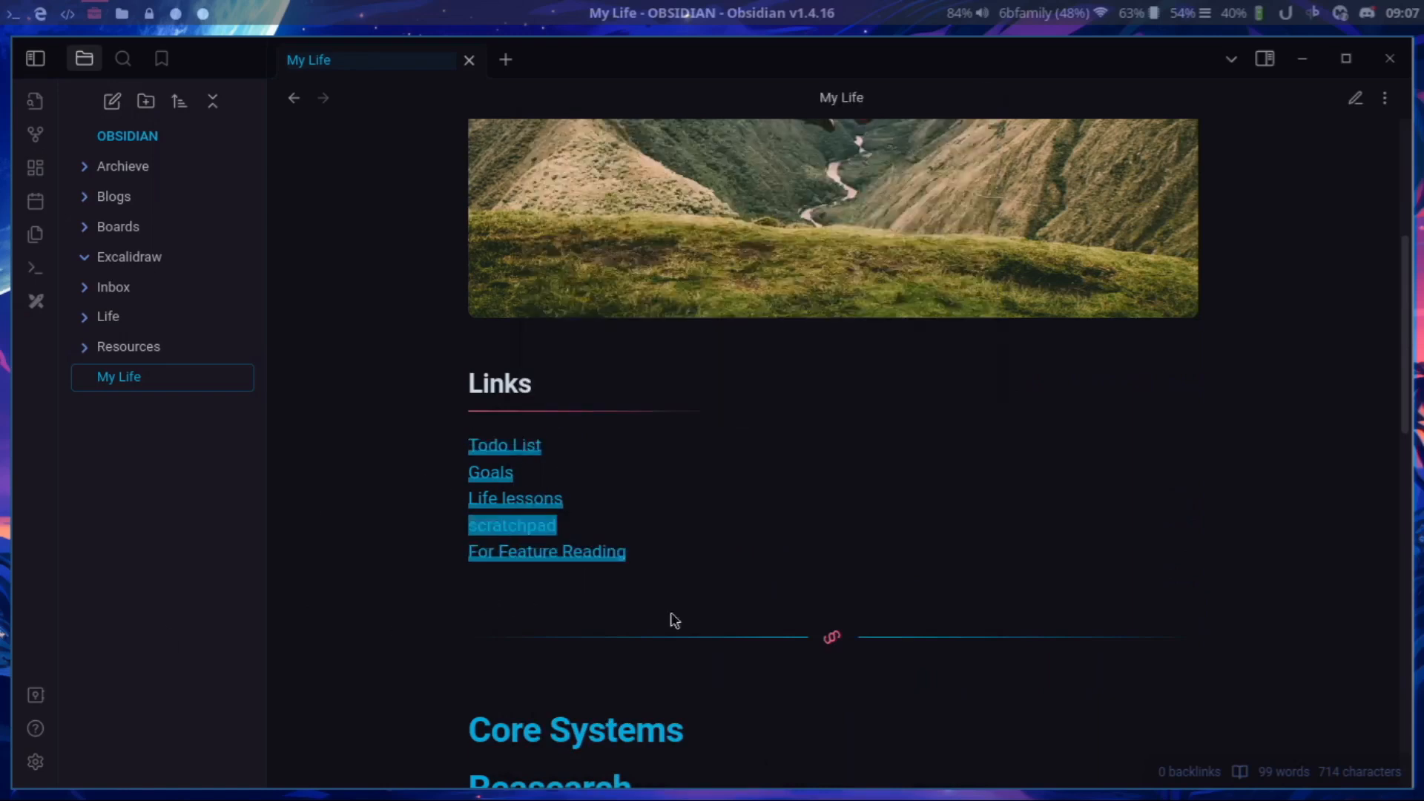
scroll(1144, 658, down, 20)
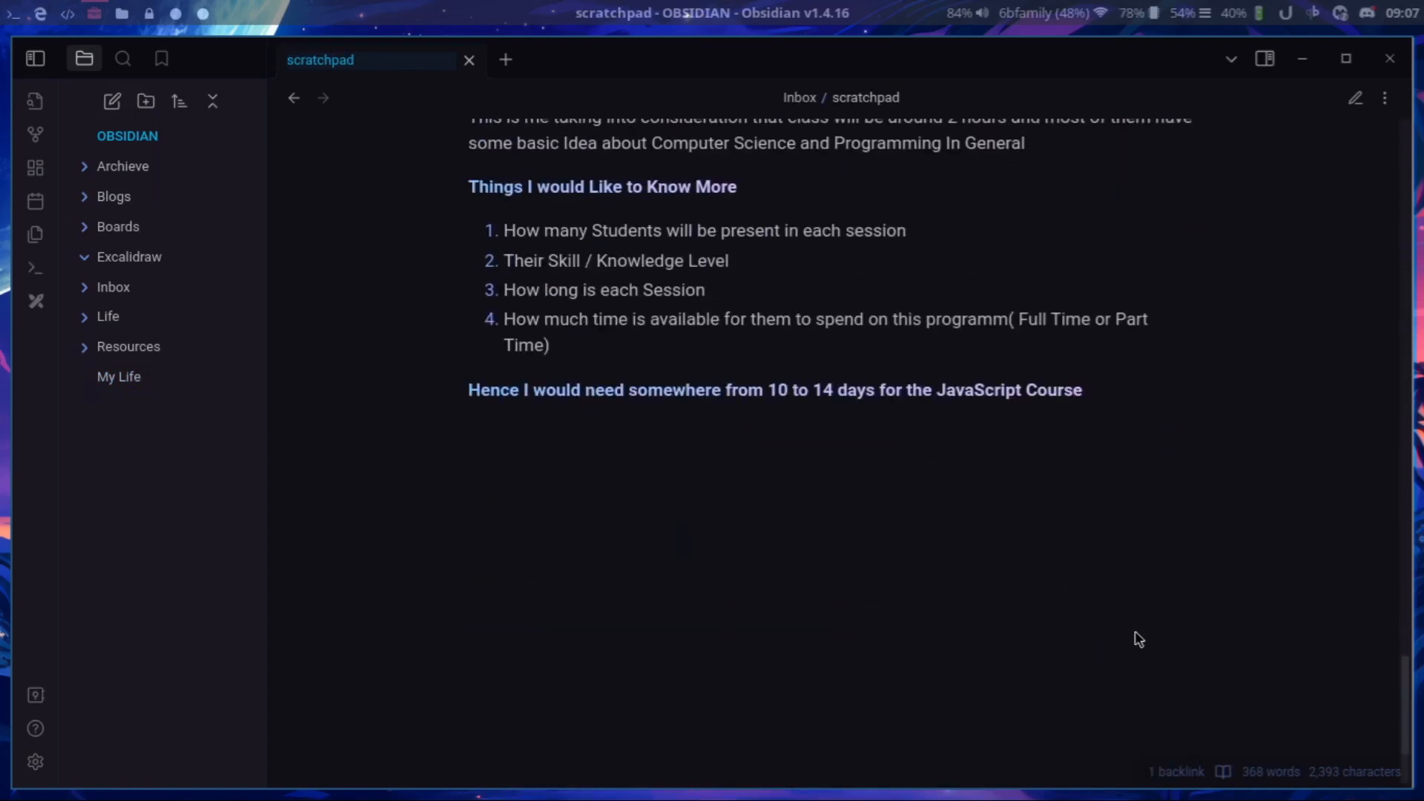
scroll(1138, 640, up, 20)
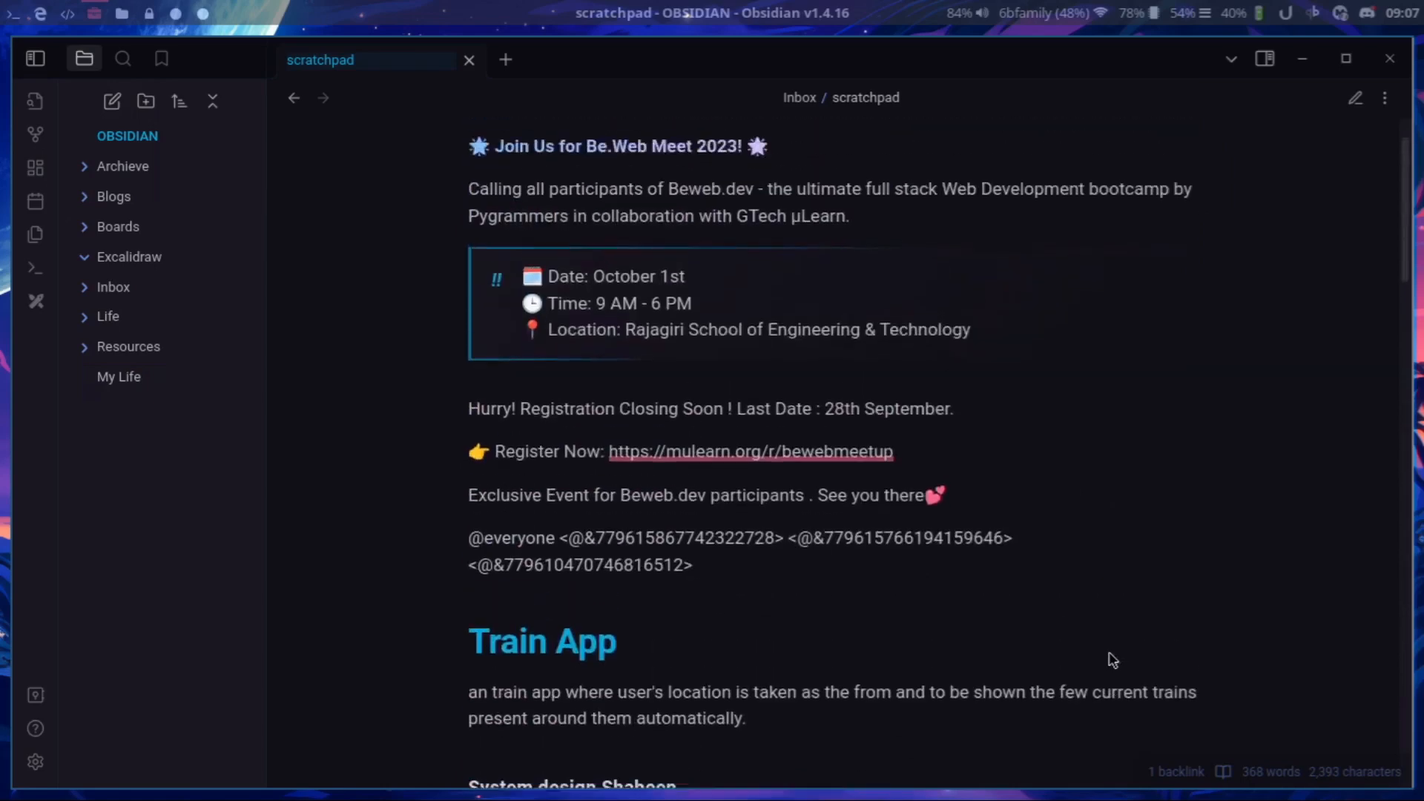
Return to the My Life note and review it from beginning to end.
click(139, 378)
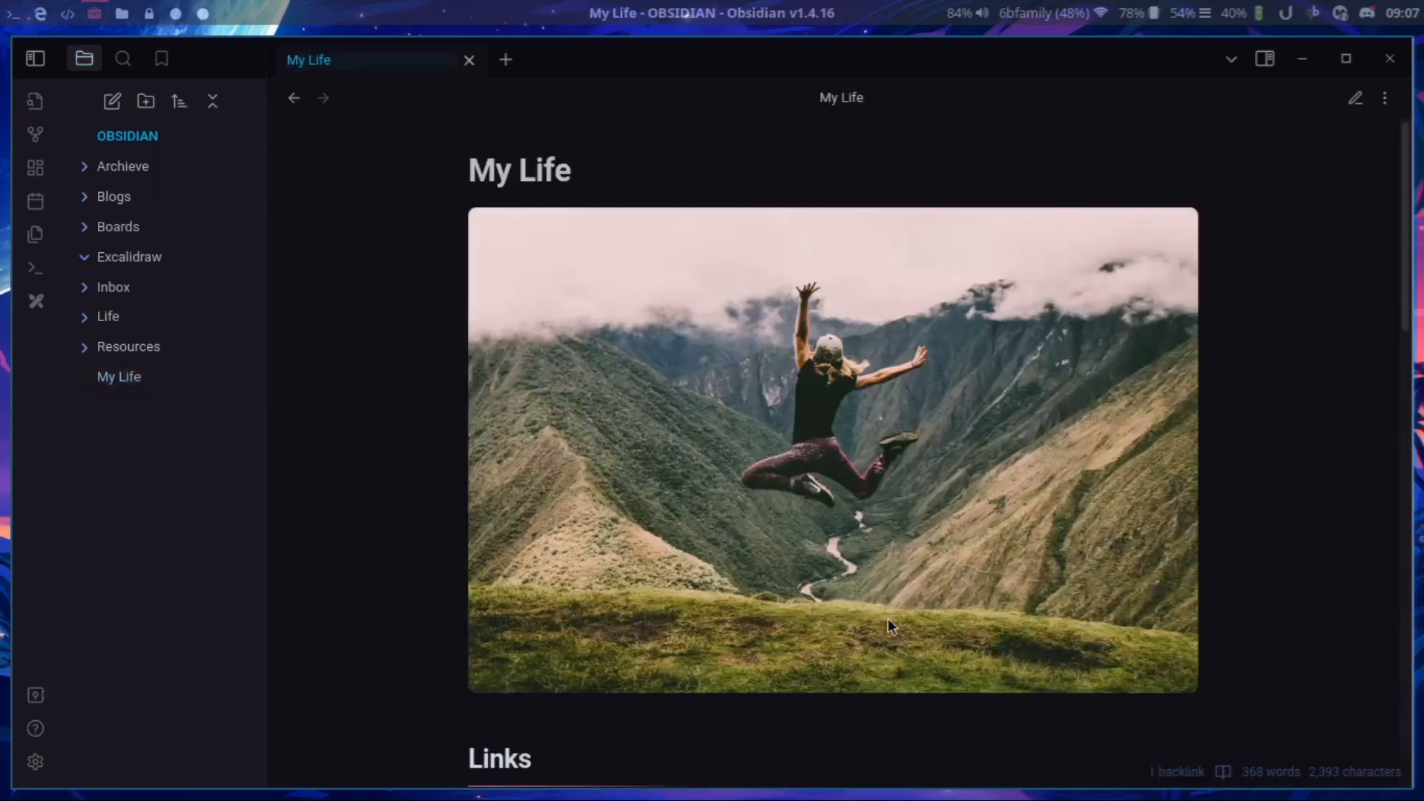
scroll(1091, 593, down, 15)
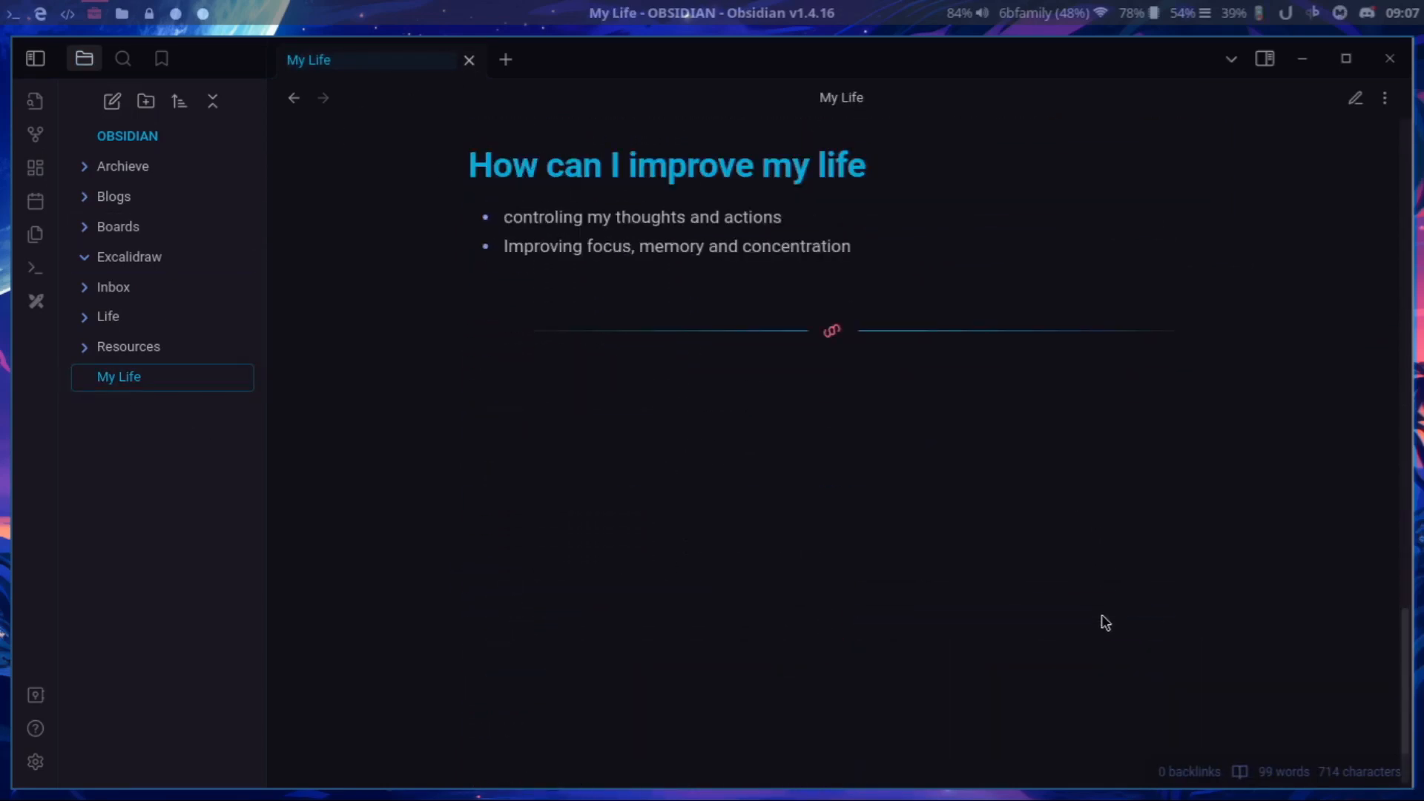
scroll(1080, 652, up, 15)
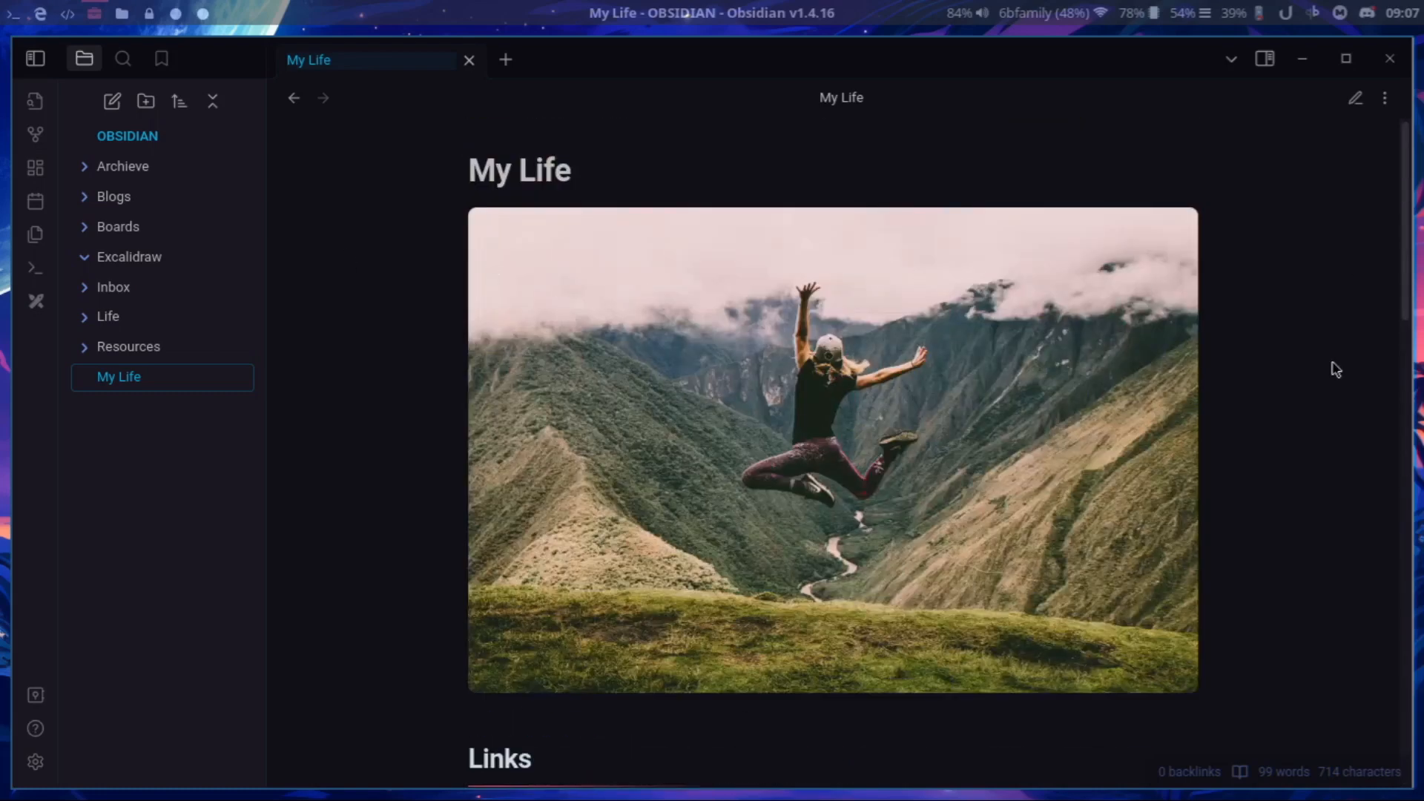